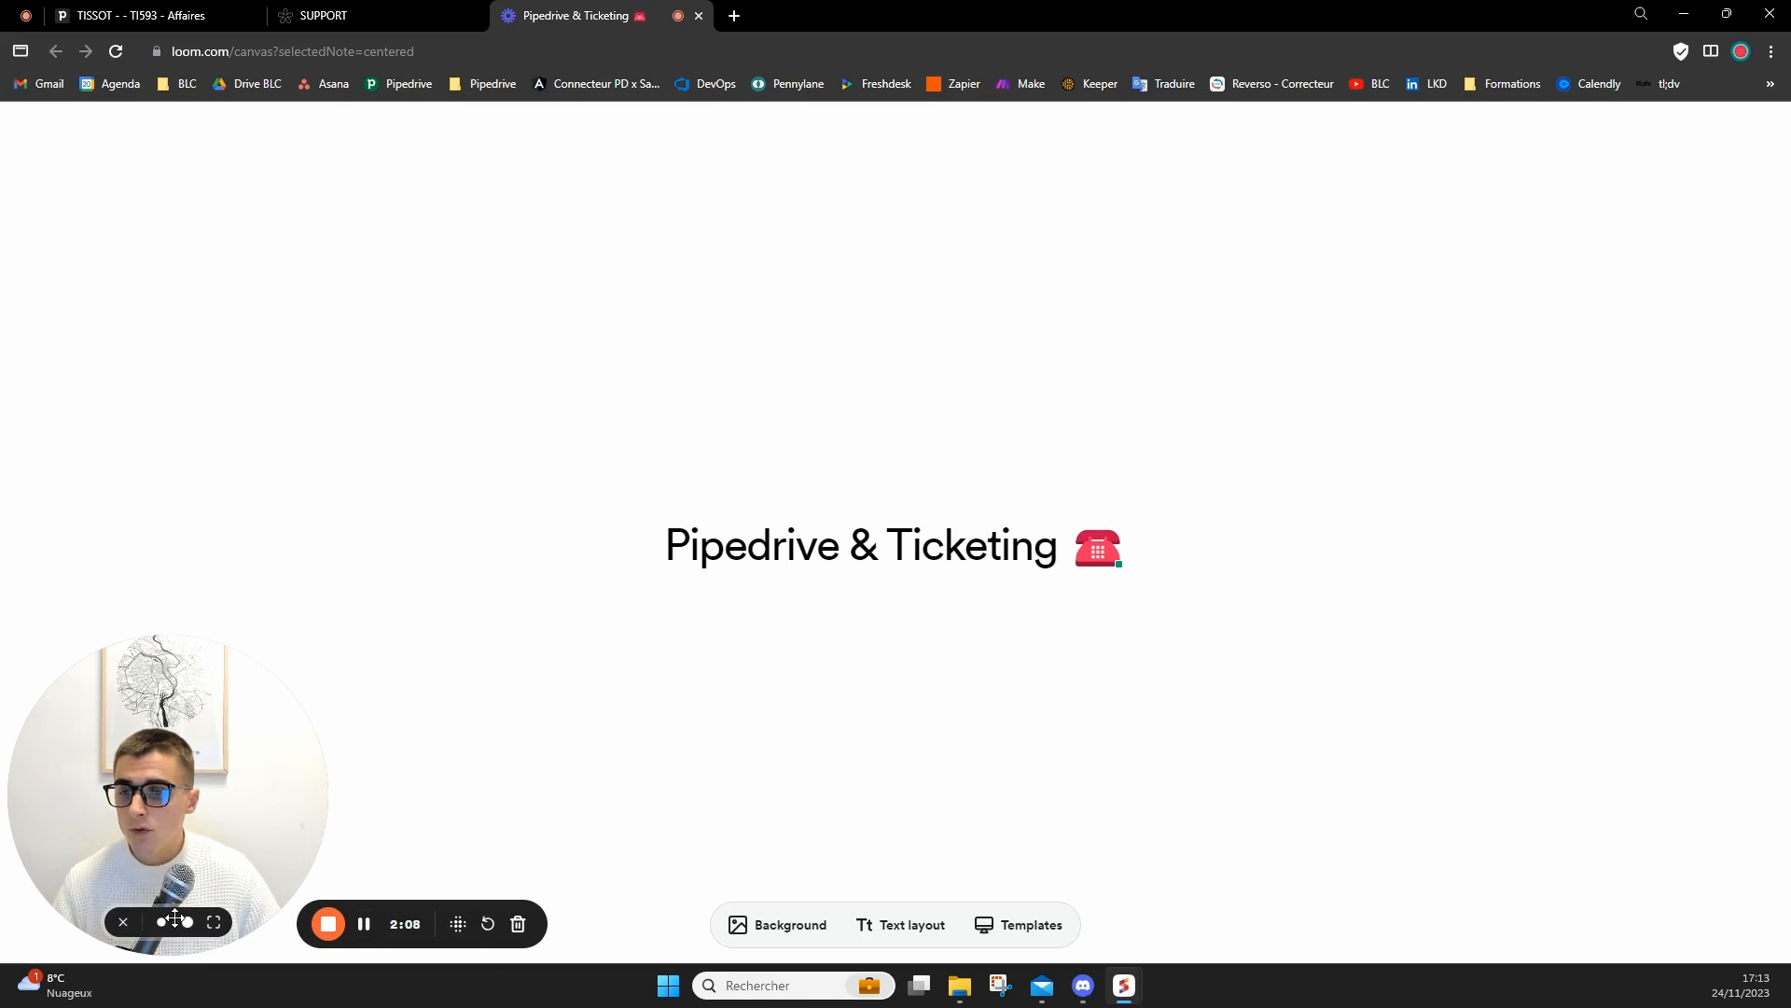
Switch to Pipedrive and display the SUPPORT pipeline of deals.
{"action": "left_click", "coordinate": [175, 919]}
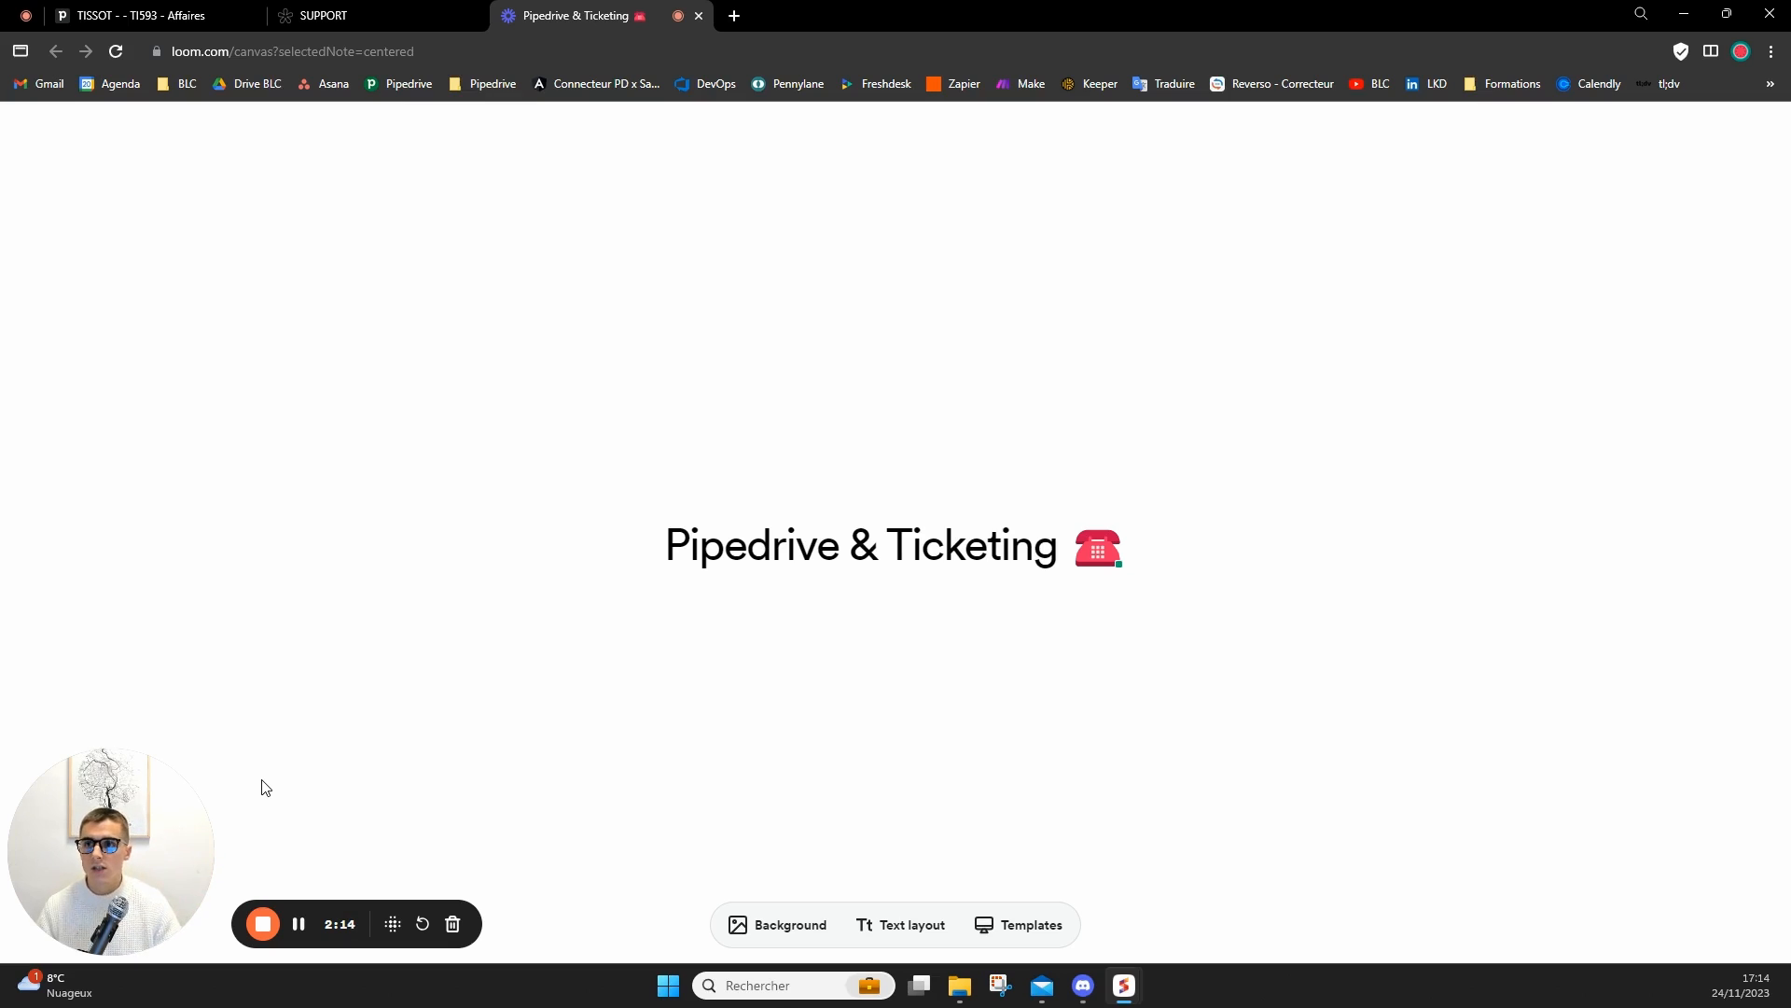
{"action": "left_click", "coordinate": [159, 15]}
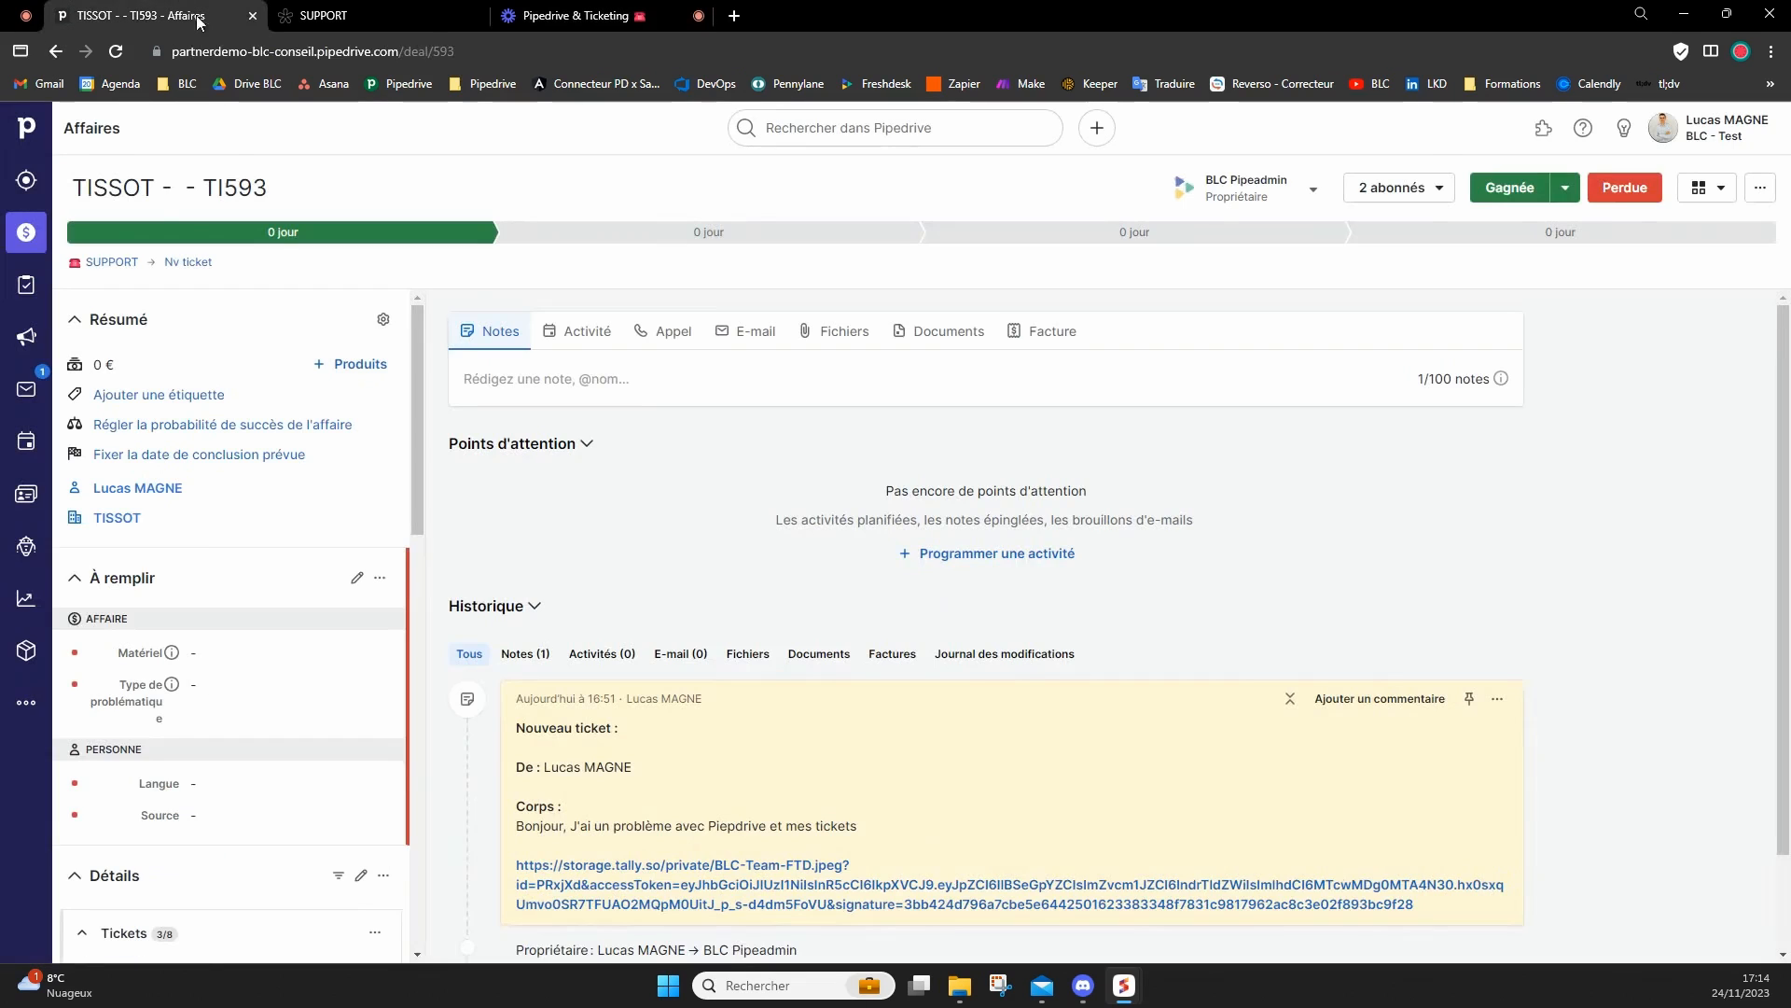
{"action": "left_click", "coordinate": [32, 235]}
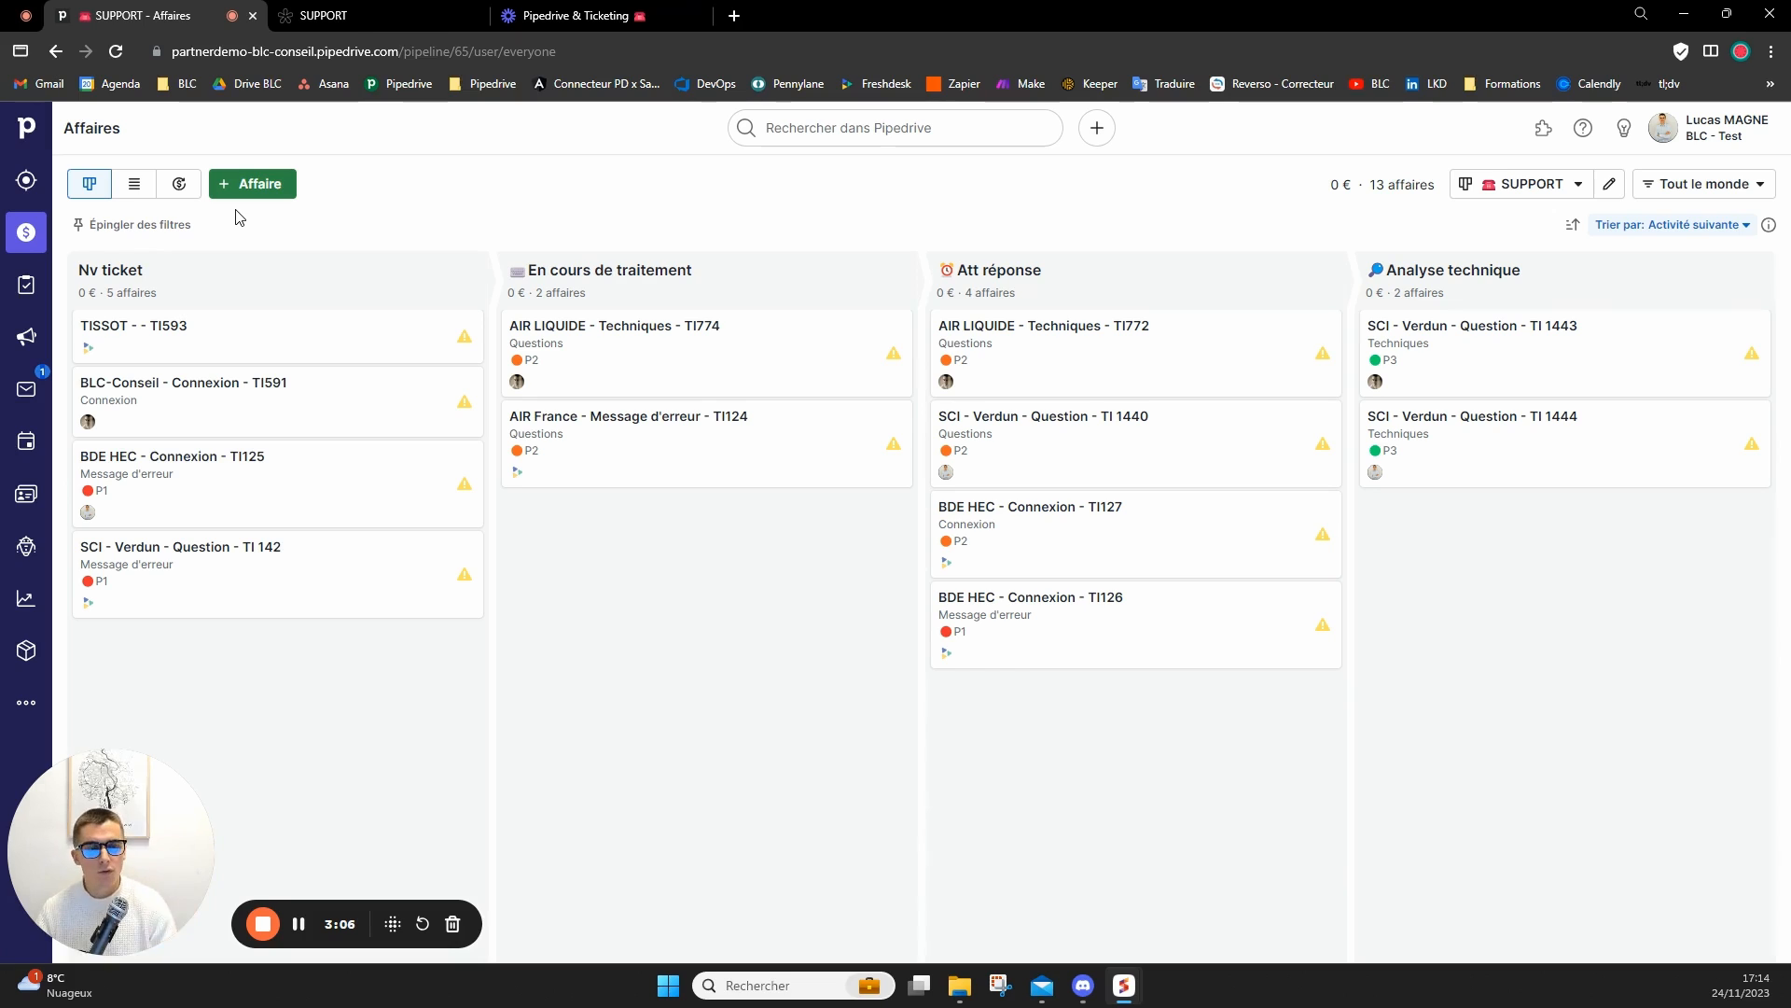
Reload the SUPPORT form and fill in the identity section with company INTEL and the contact's full name, e-mail and phone number.
{"action": "left_click", "coordinate": [411, 19]}
{"action": "key", "text": "F5"}
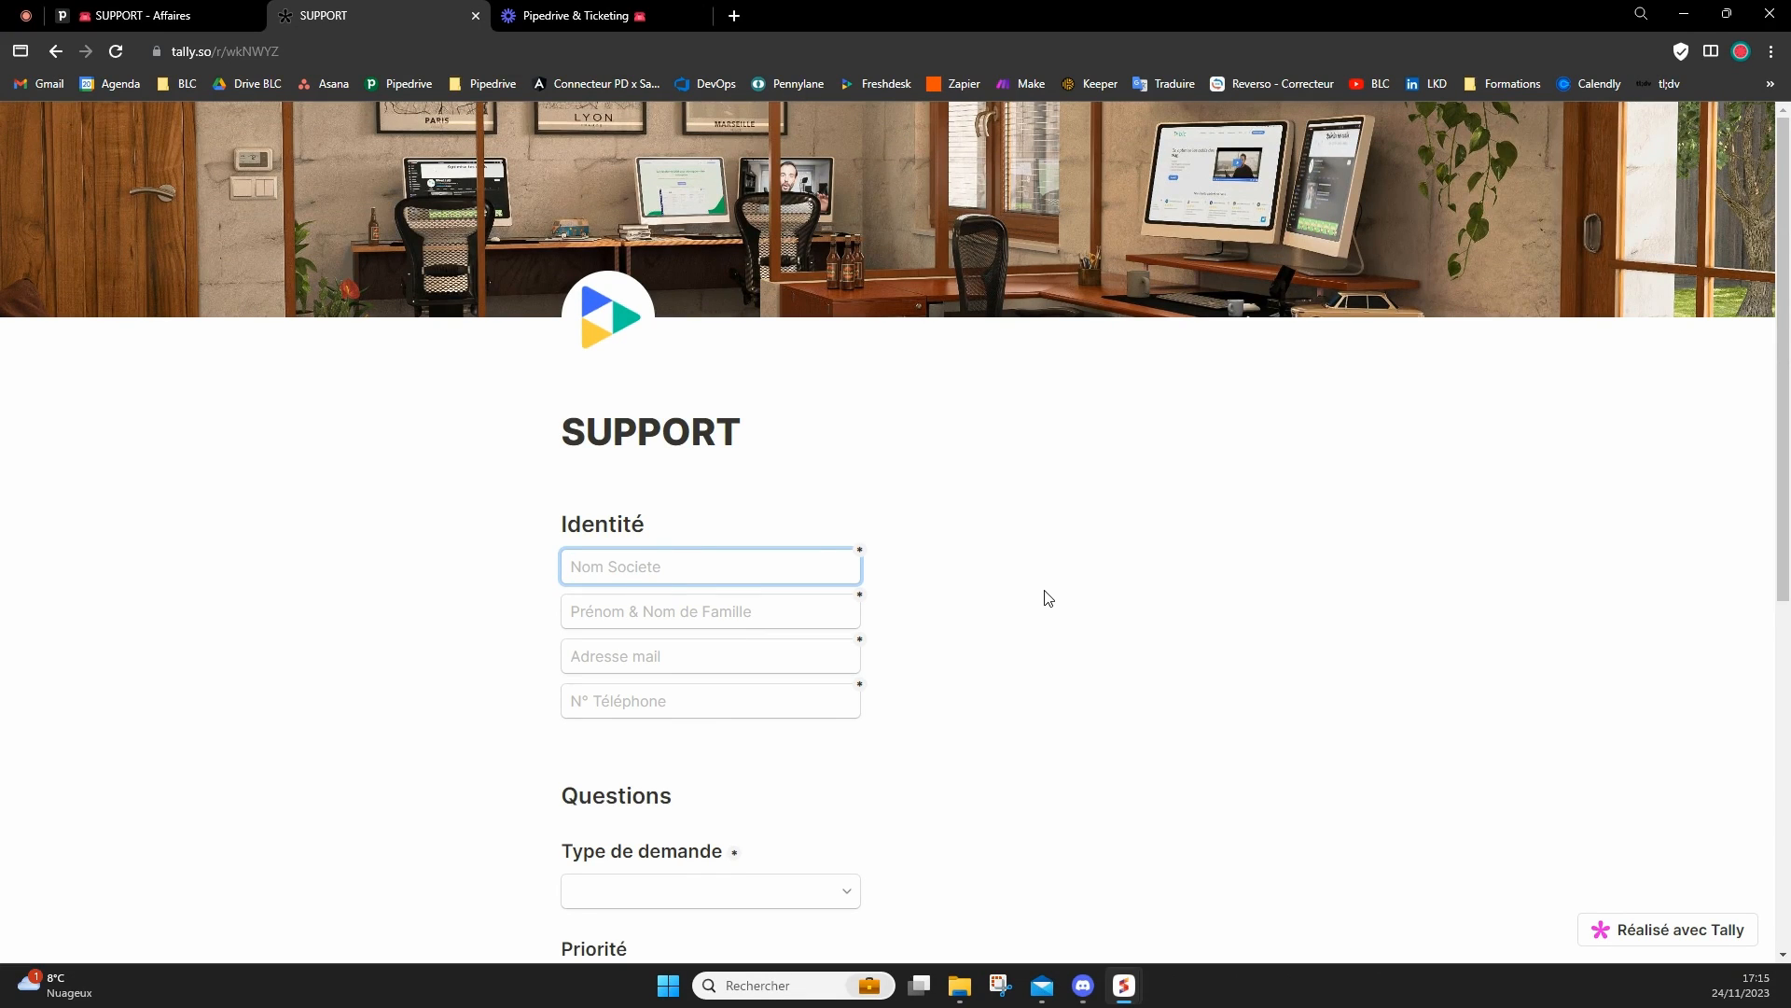
{"action": "mouse_move", "coordinate": [1042, 987]}
{"action": "scroll", "coordinate": [752, 392], "scroll_direction": "down", "scroll_amount": 1}
{"action": "left_click", "coordinate": [701, 468]}
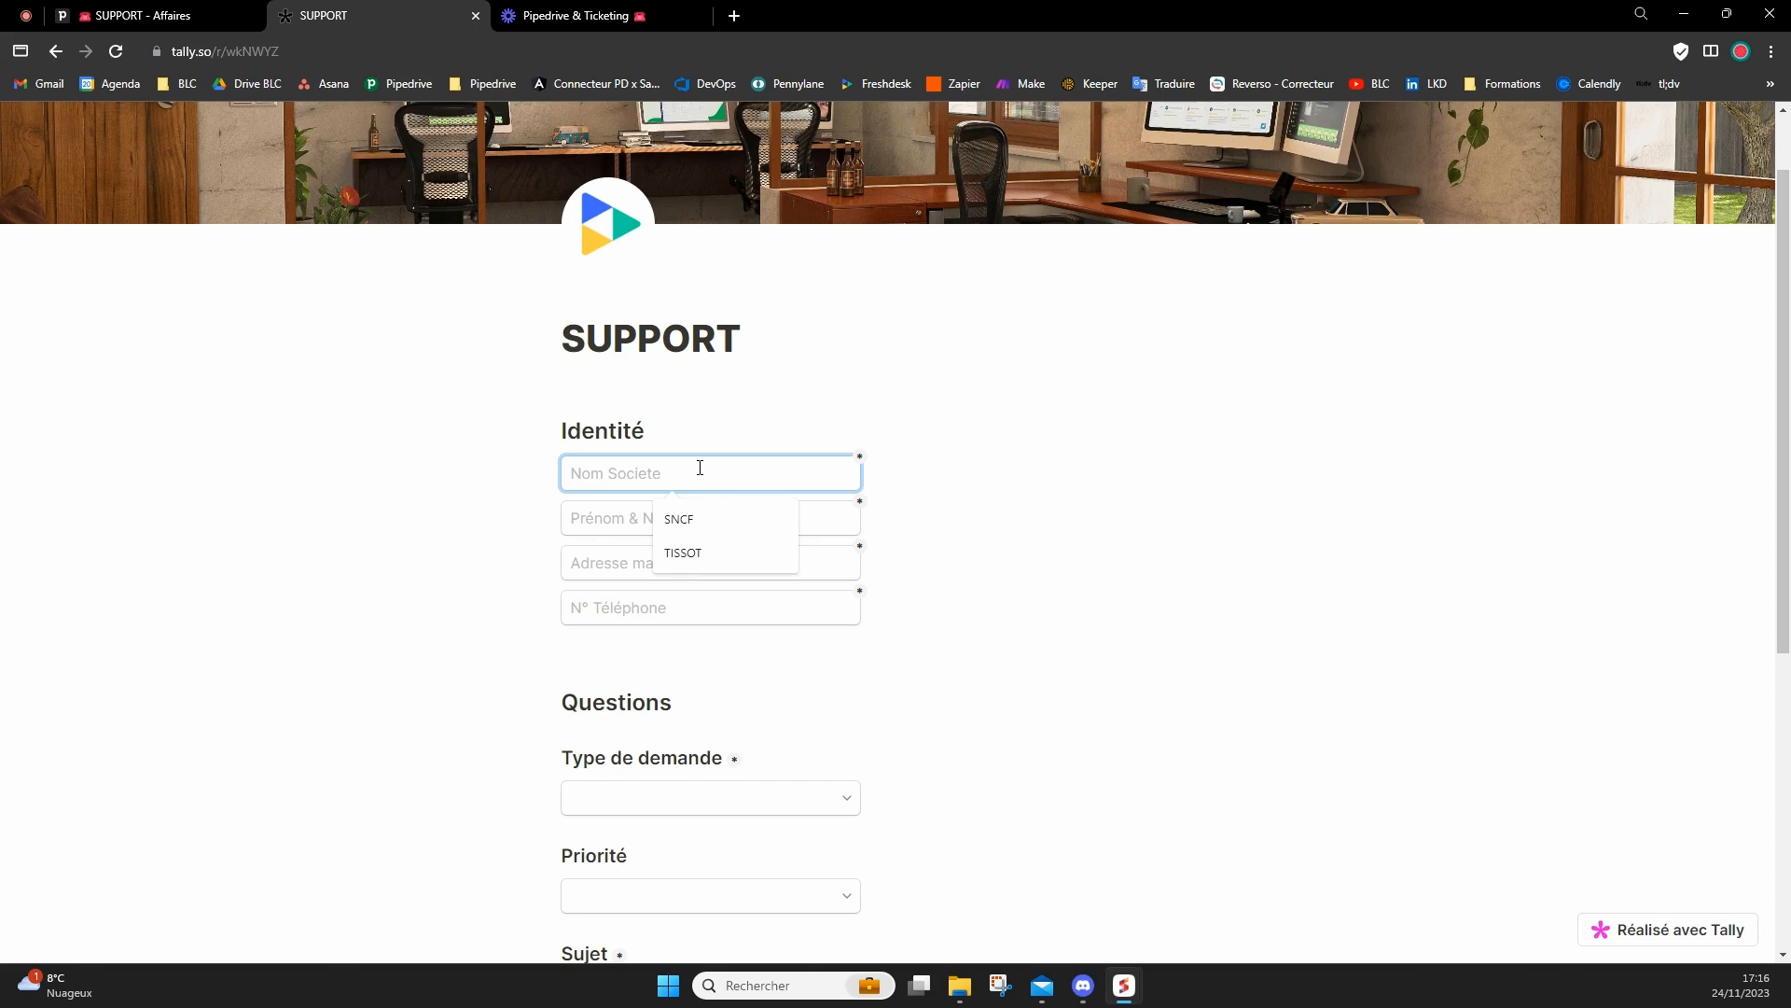
{"action": "type", "text": "INTEL"}
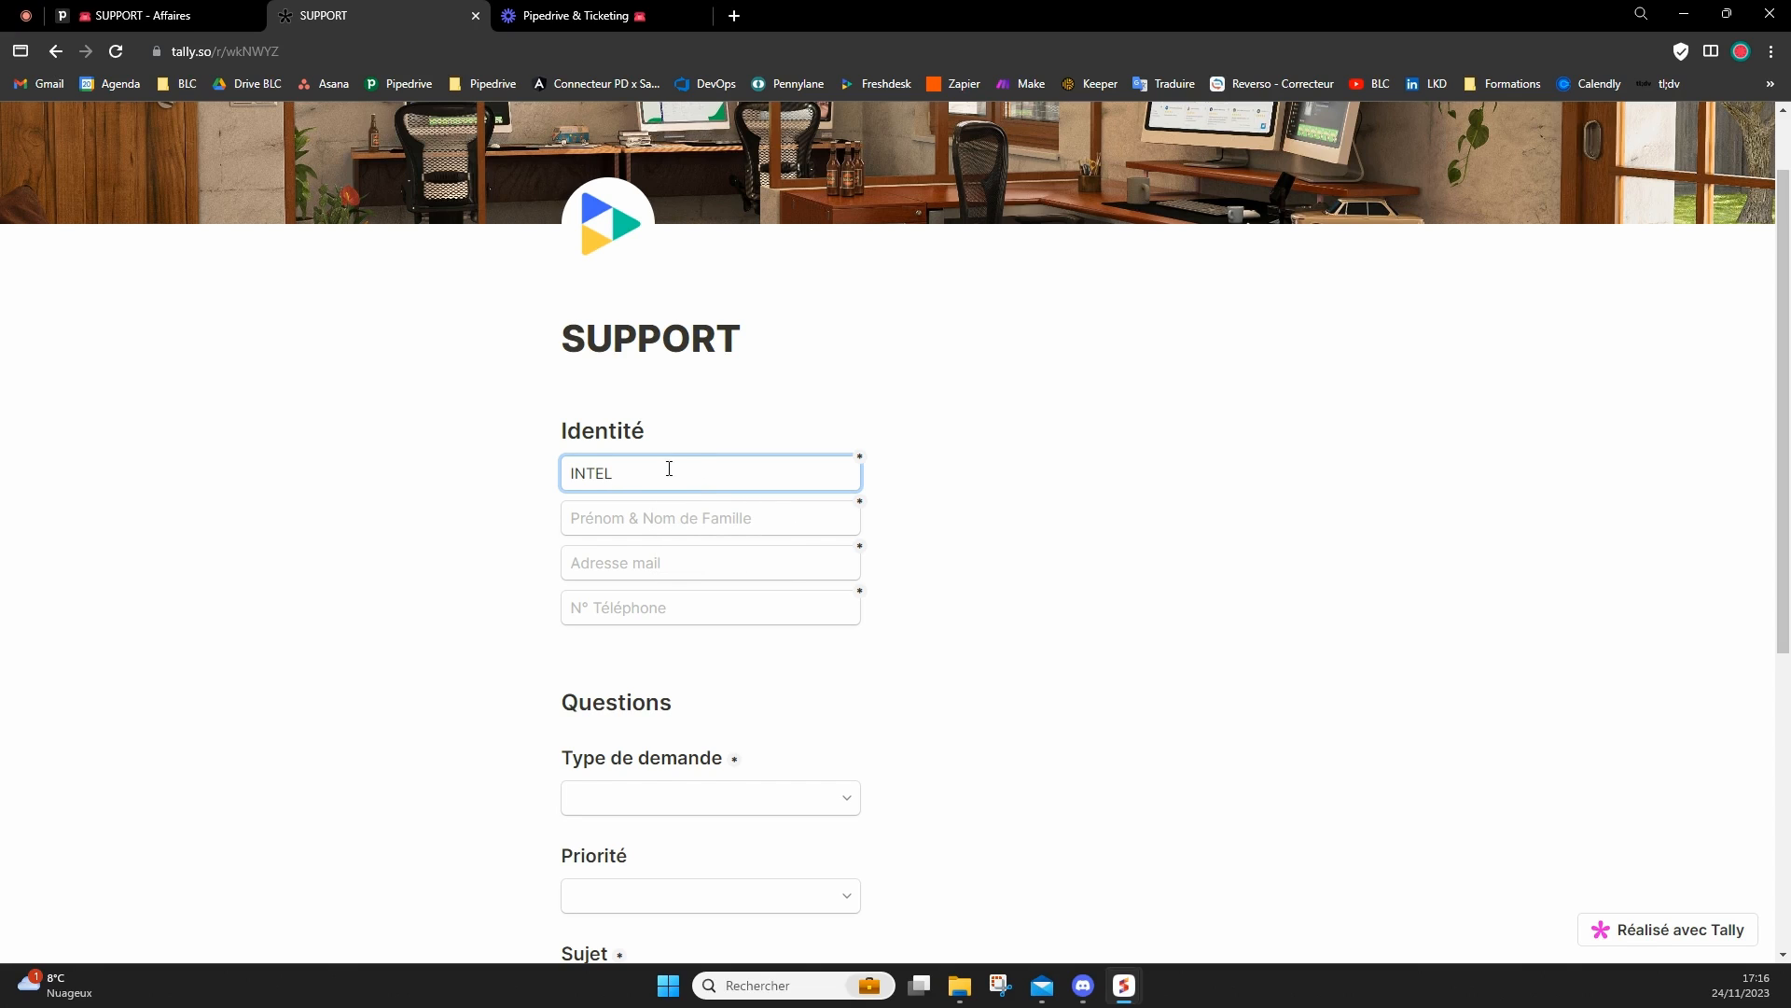
{"action": "left_click", "coordinate": [692, 517]}
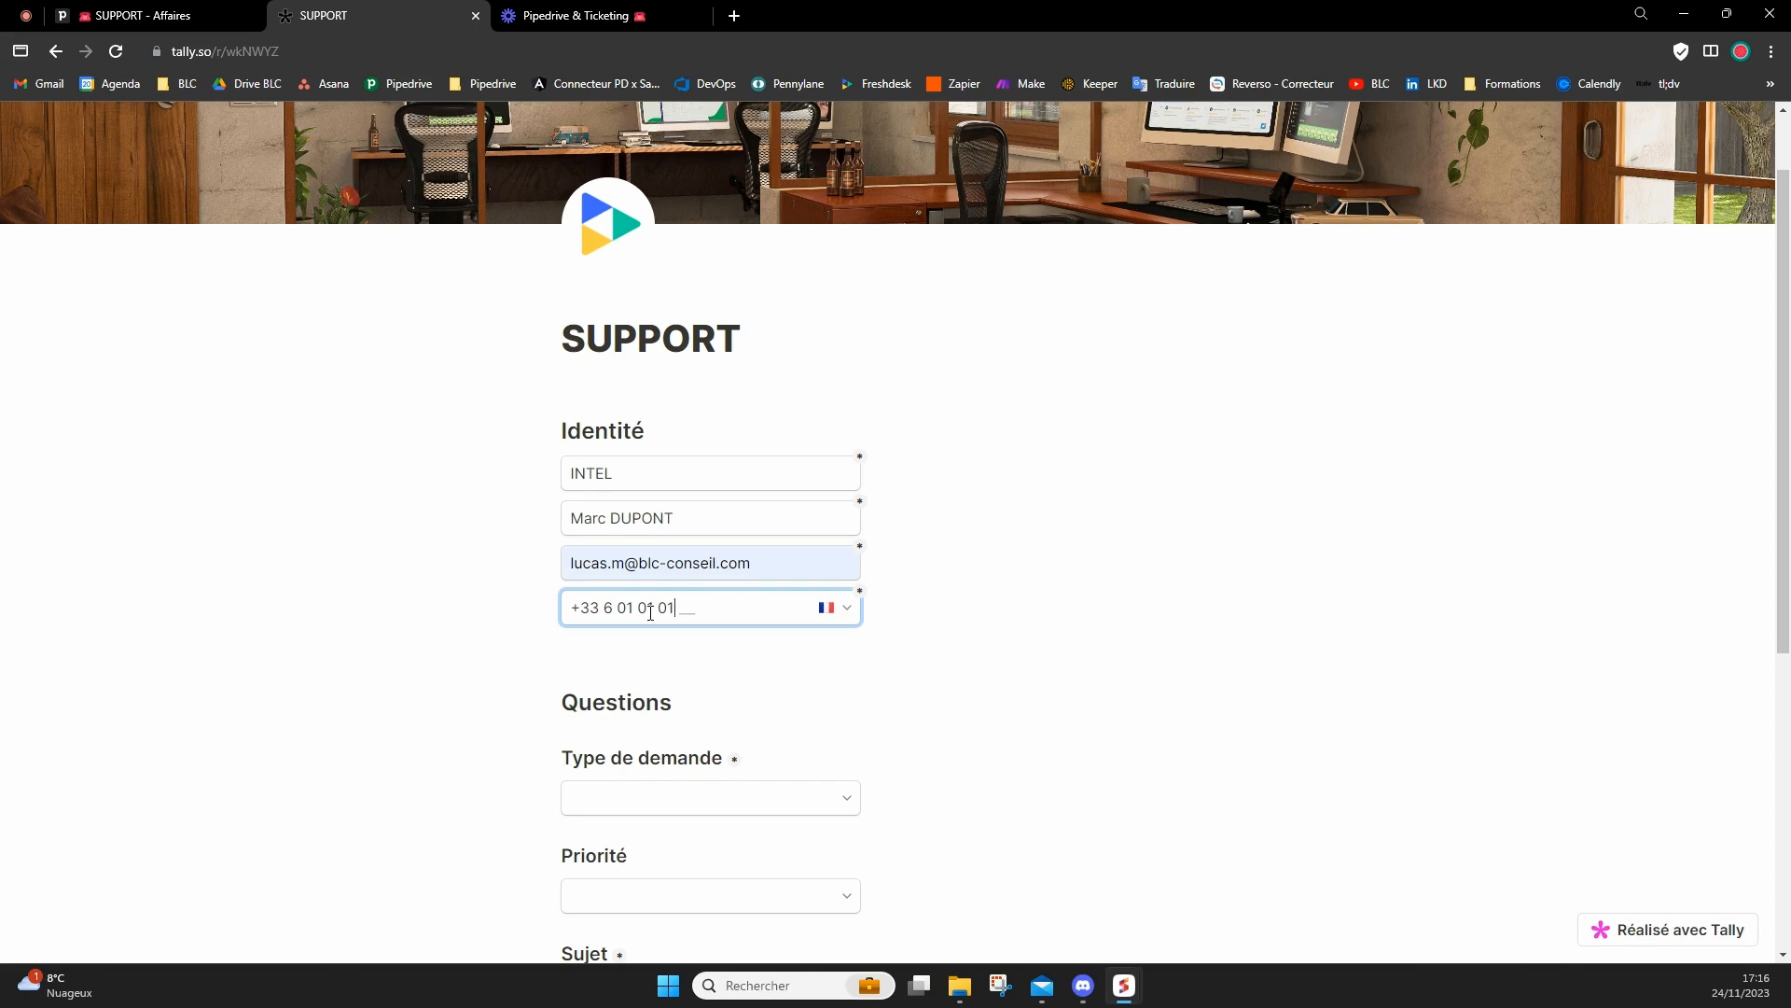
{"action": "type", "text": "01 01 01 01"}
{"action": "left_click", "coordinate": [713, 670]}
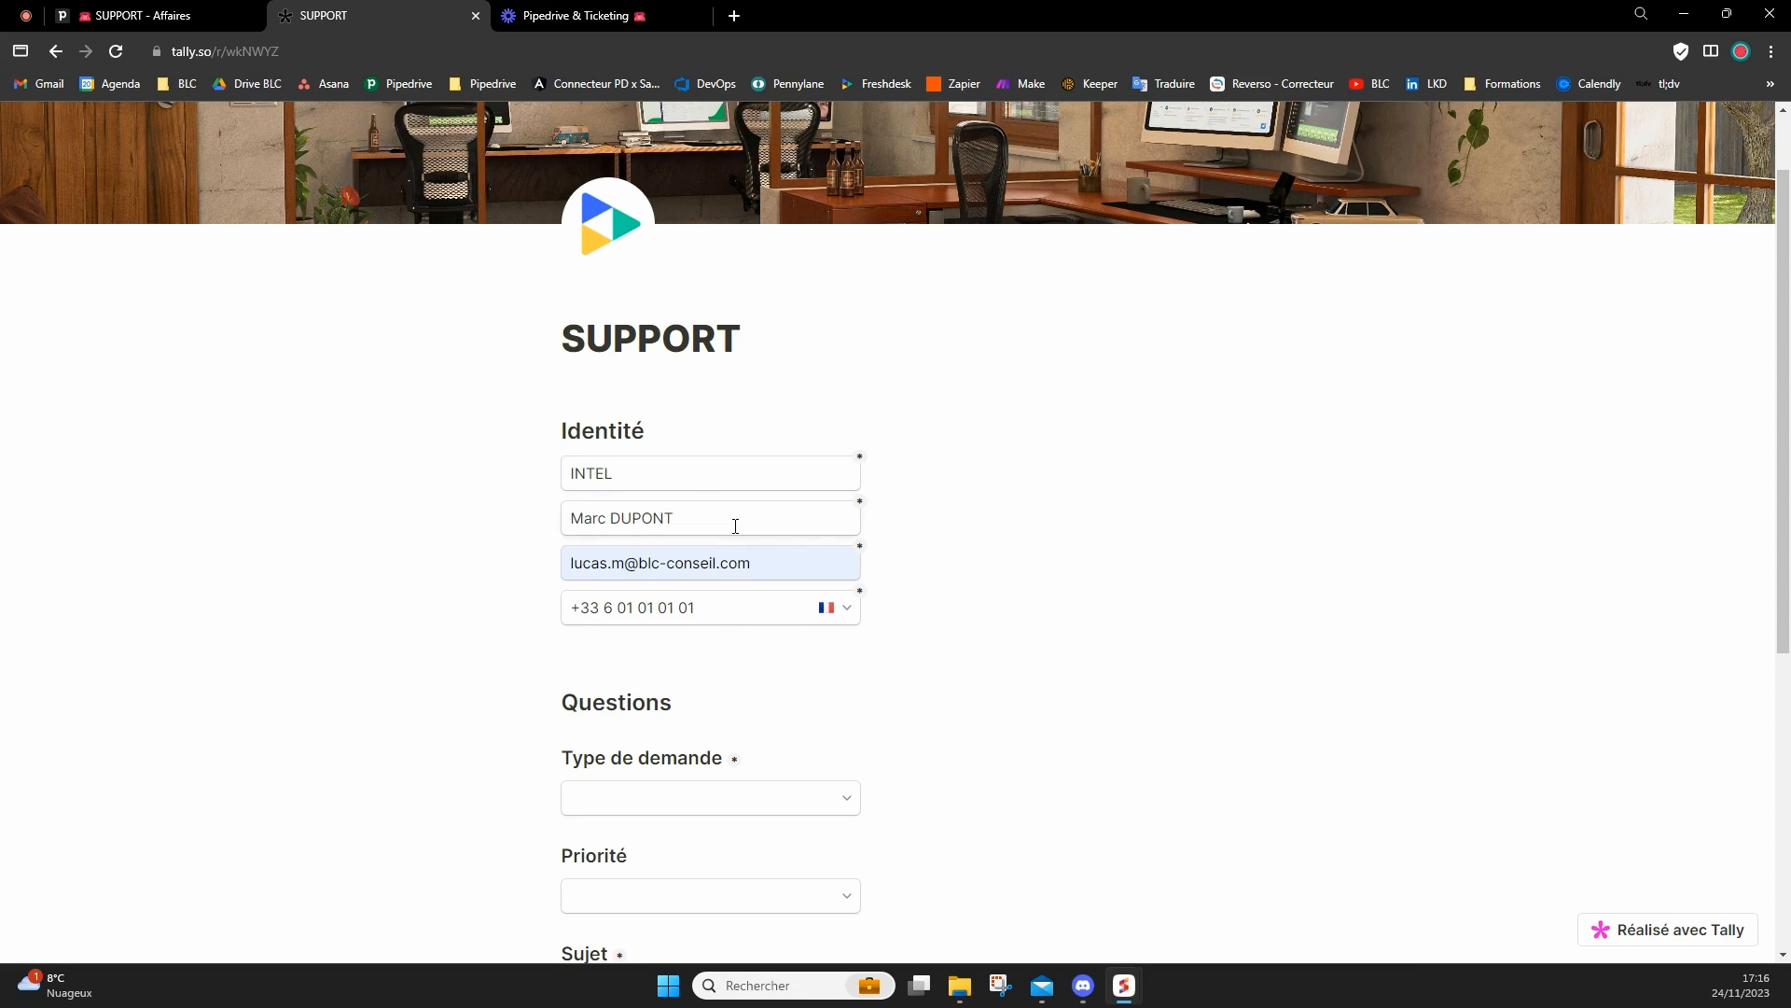
Set the request type to "Message d'erreur" and the priority to P2.
{"action": "scroll", "coordinate": [735, 525], "scroll_direction": "down", "scroll_amount": 2}
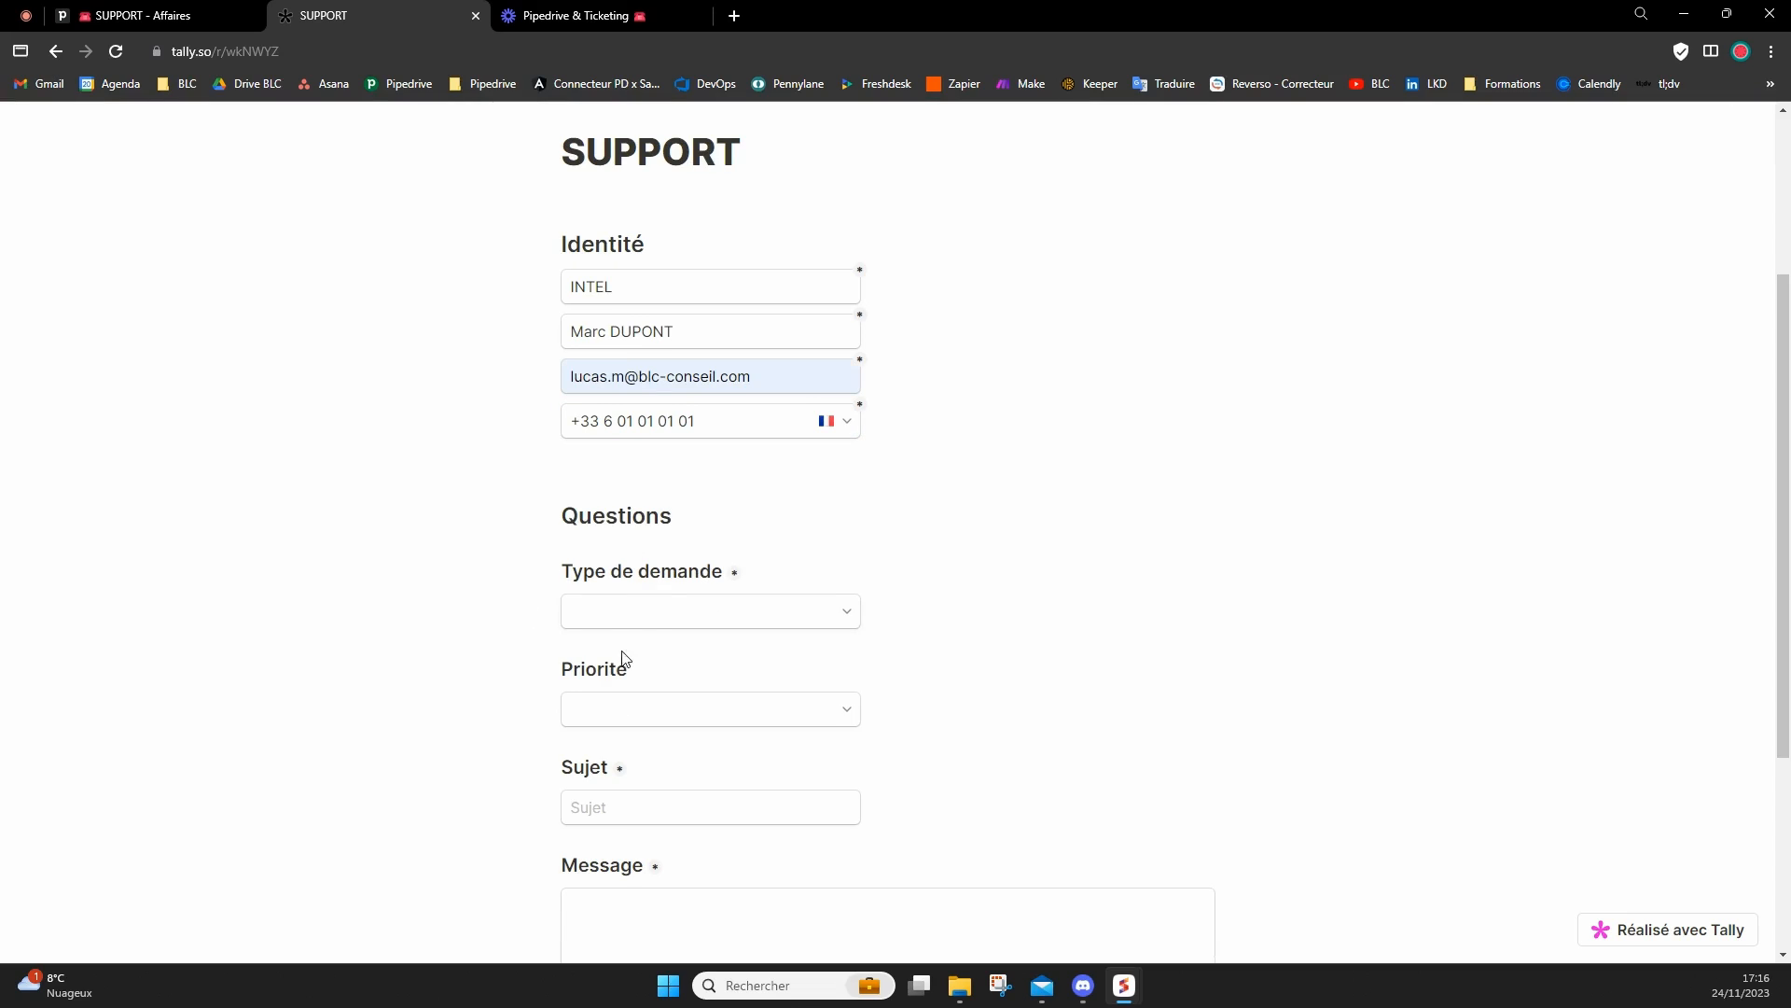
{"action": "left_click", "coordinate": [634, 621]}
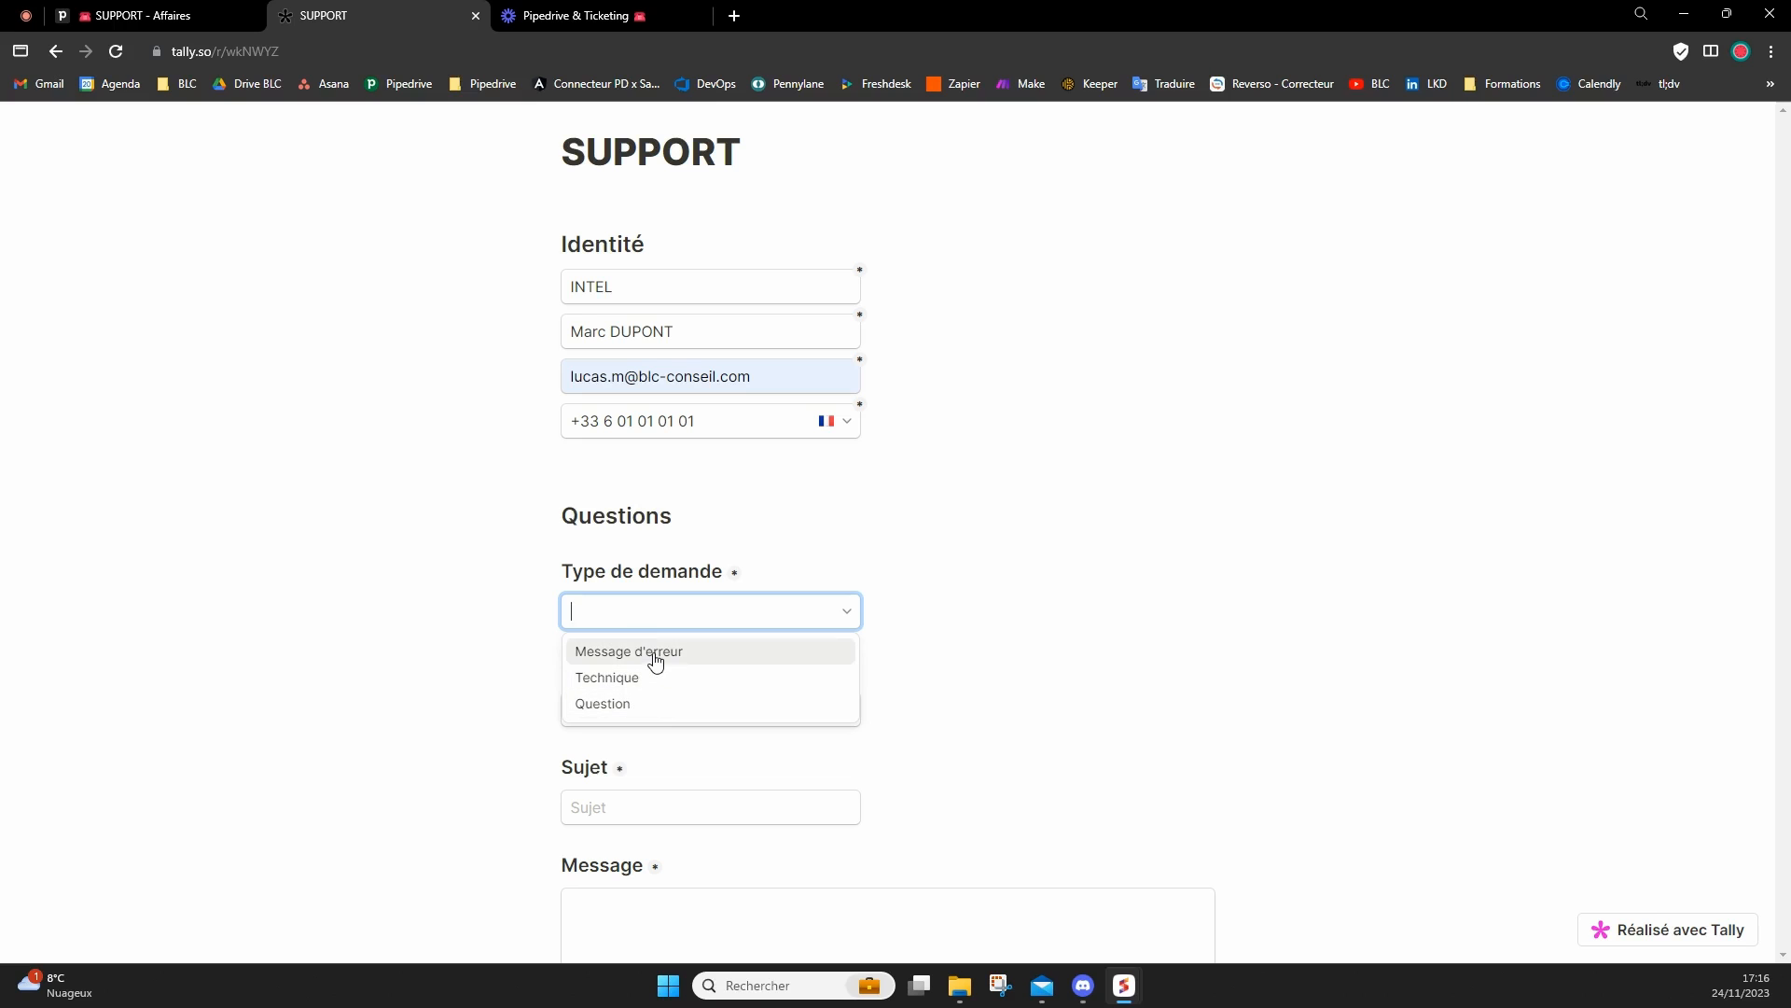
{"action": "left_click", "coordinate": [653, 655]}
{"action": "scroll", "coordinate": [634, 634], "scroll_direction": "down", "scroll_amount": 1}
{"action": "left_click", "coordinate": [662, 620]}
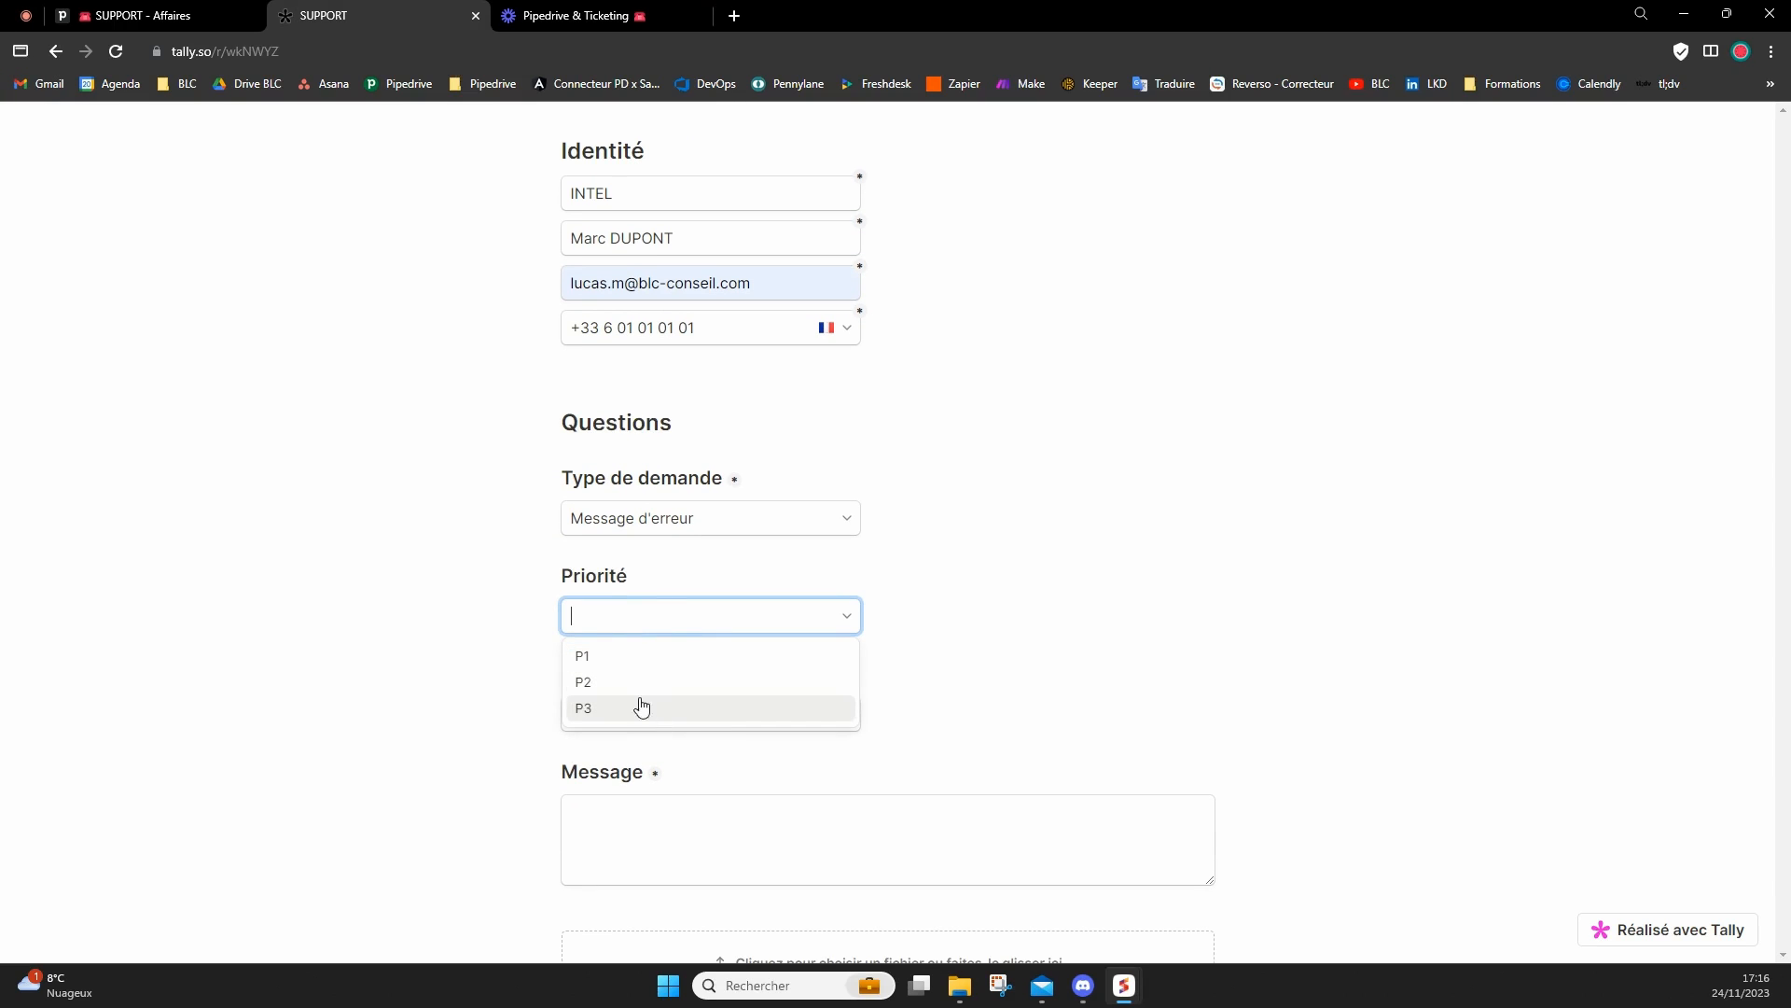
{"action": "left_click", "coordinate": [606, 682]}
Enter the subject "Automatisations Pipedrive" and the message "Bonjour, J'ai un problème avec une automatisation qui ne se déclenche pas.".
{"action": "scroll", "coordinate": [634, 653], "scroll_direction": "down", "scroll_amount": 2}
{"action": "left_click", "coordinate": [641, 518]}
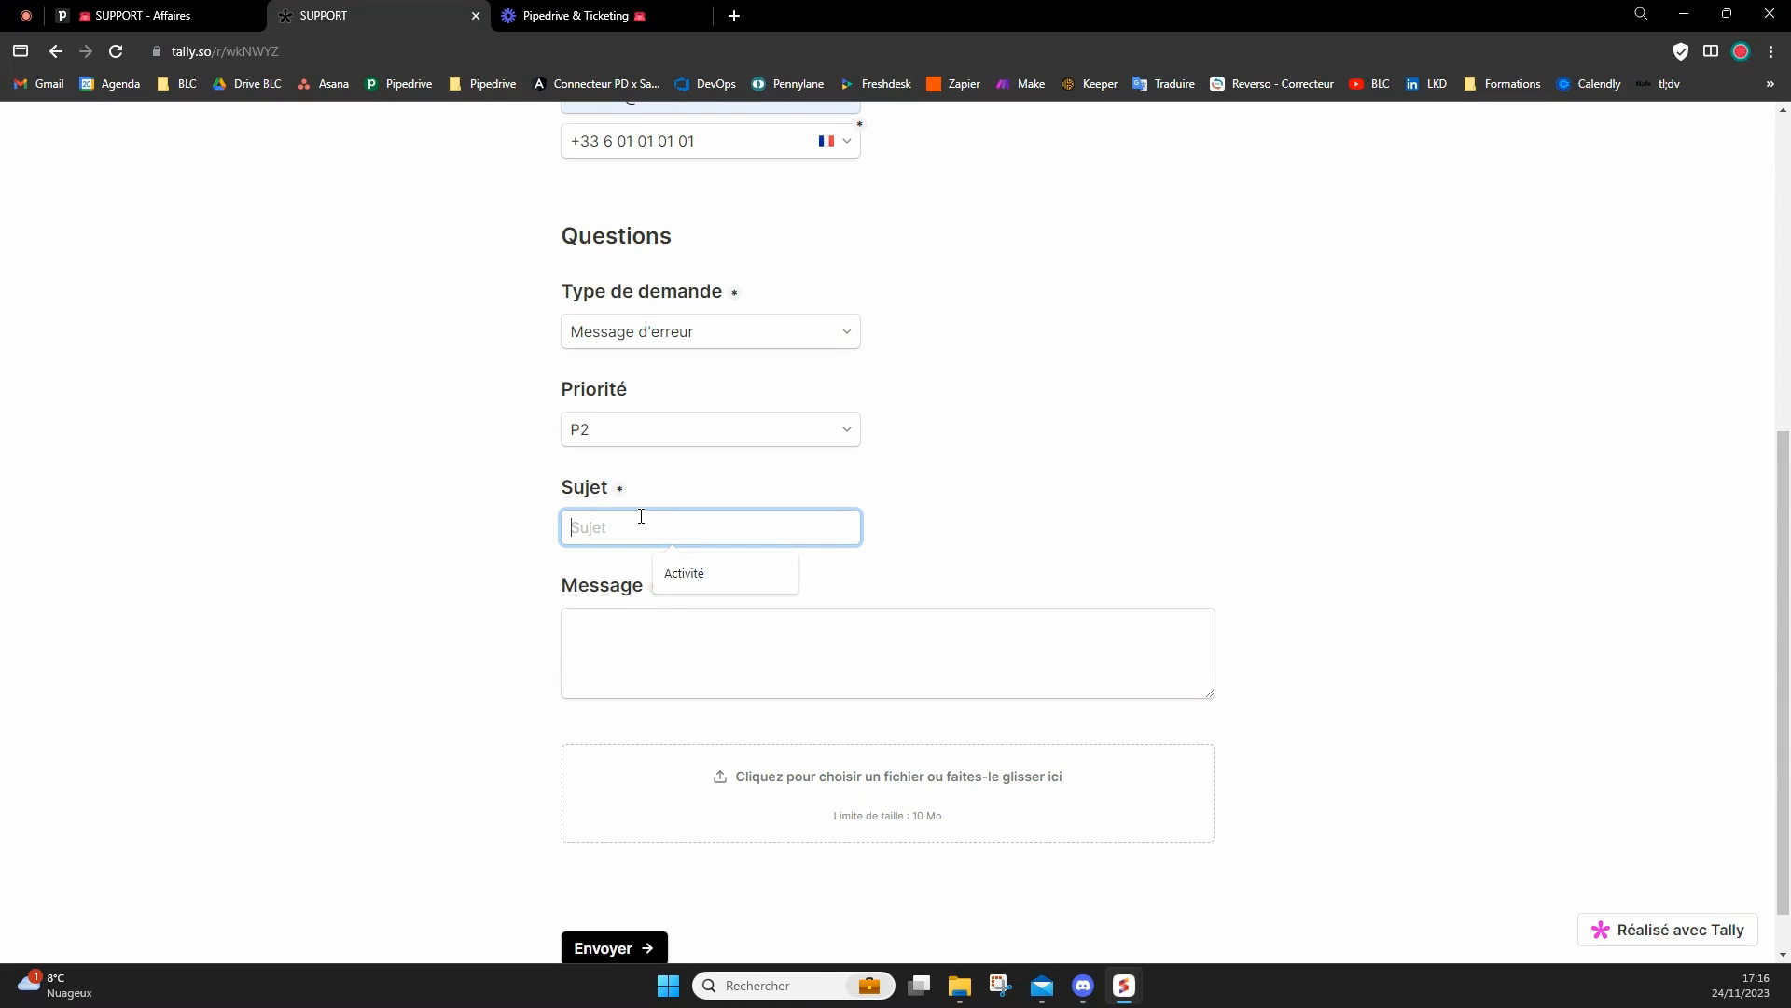
{"action": "type", "text": "Automatisations Pipedrive"}
{"action": "key", "text": "Tab"}
{"action": "type", "text": "Bonjour, "}
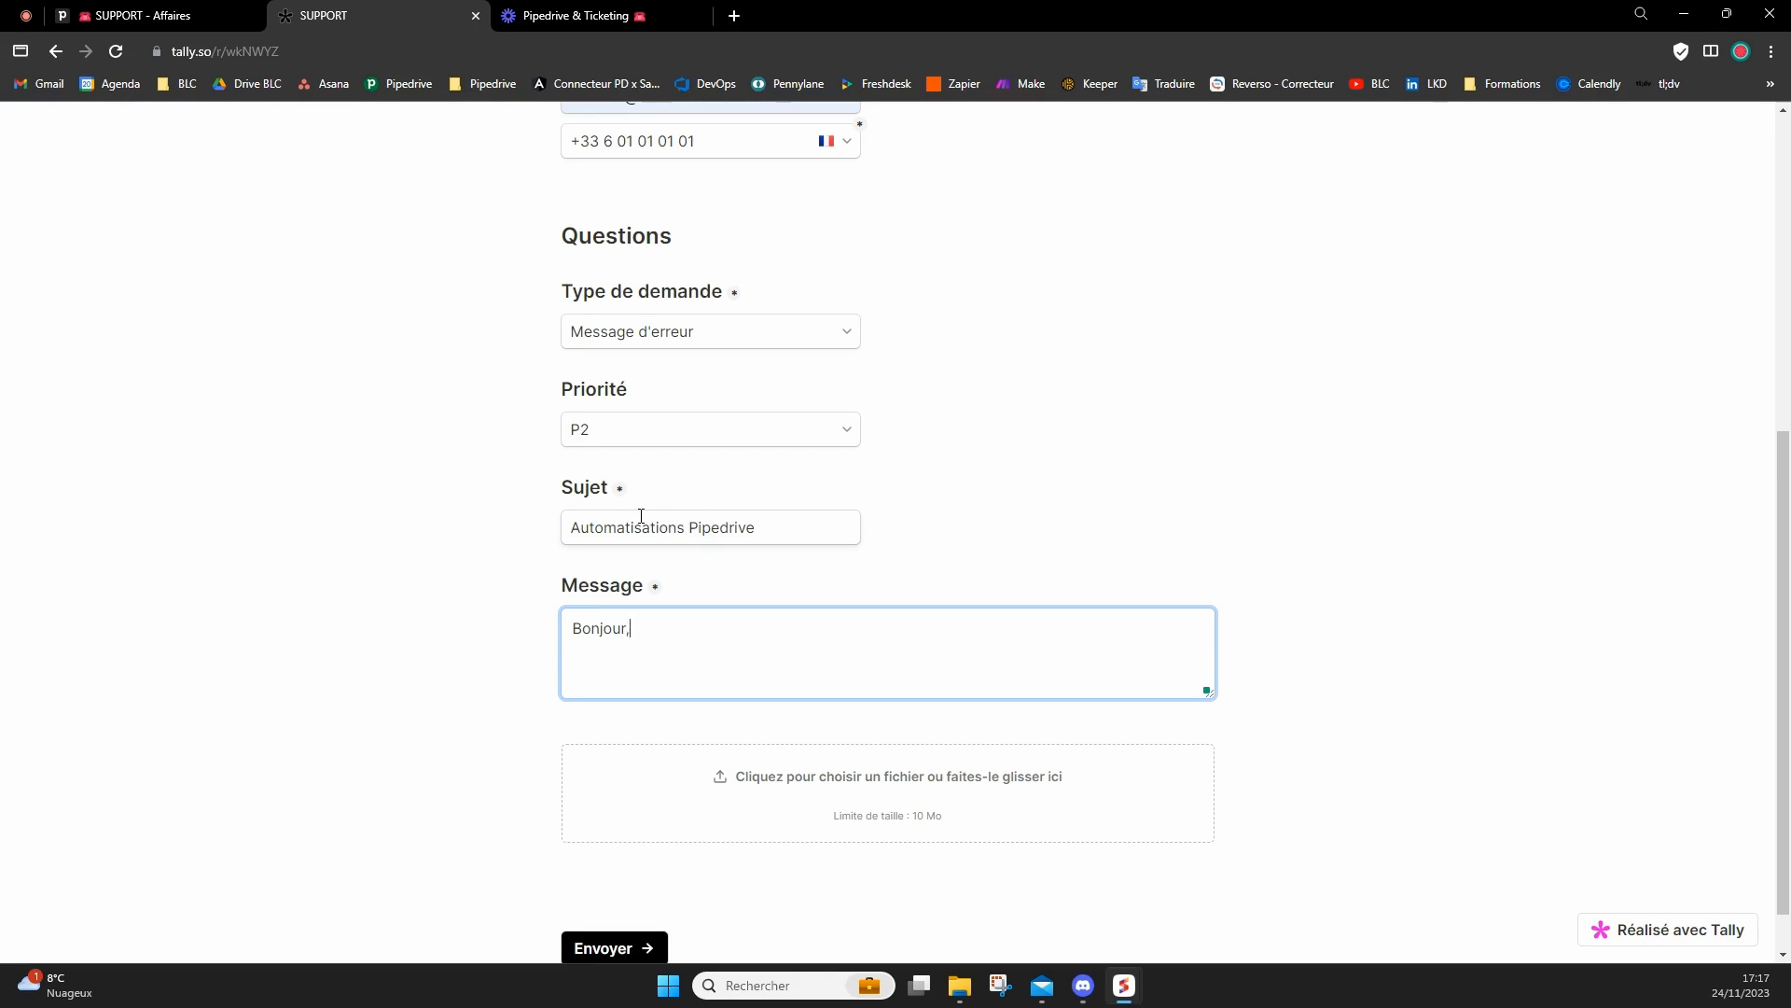
{"action": "type", "text": "J'ai un problème avec une automatisation qui ne se déclenche pas."}
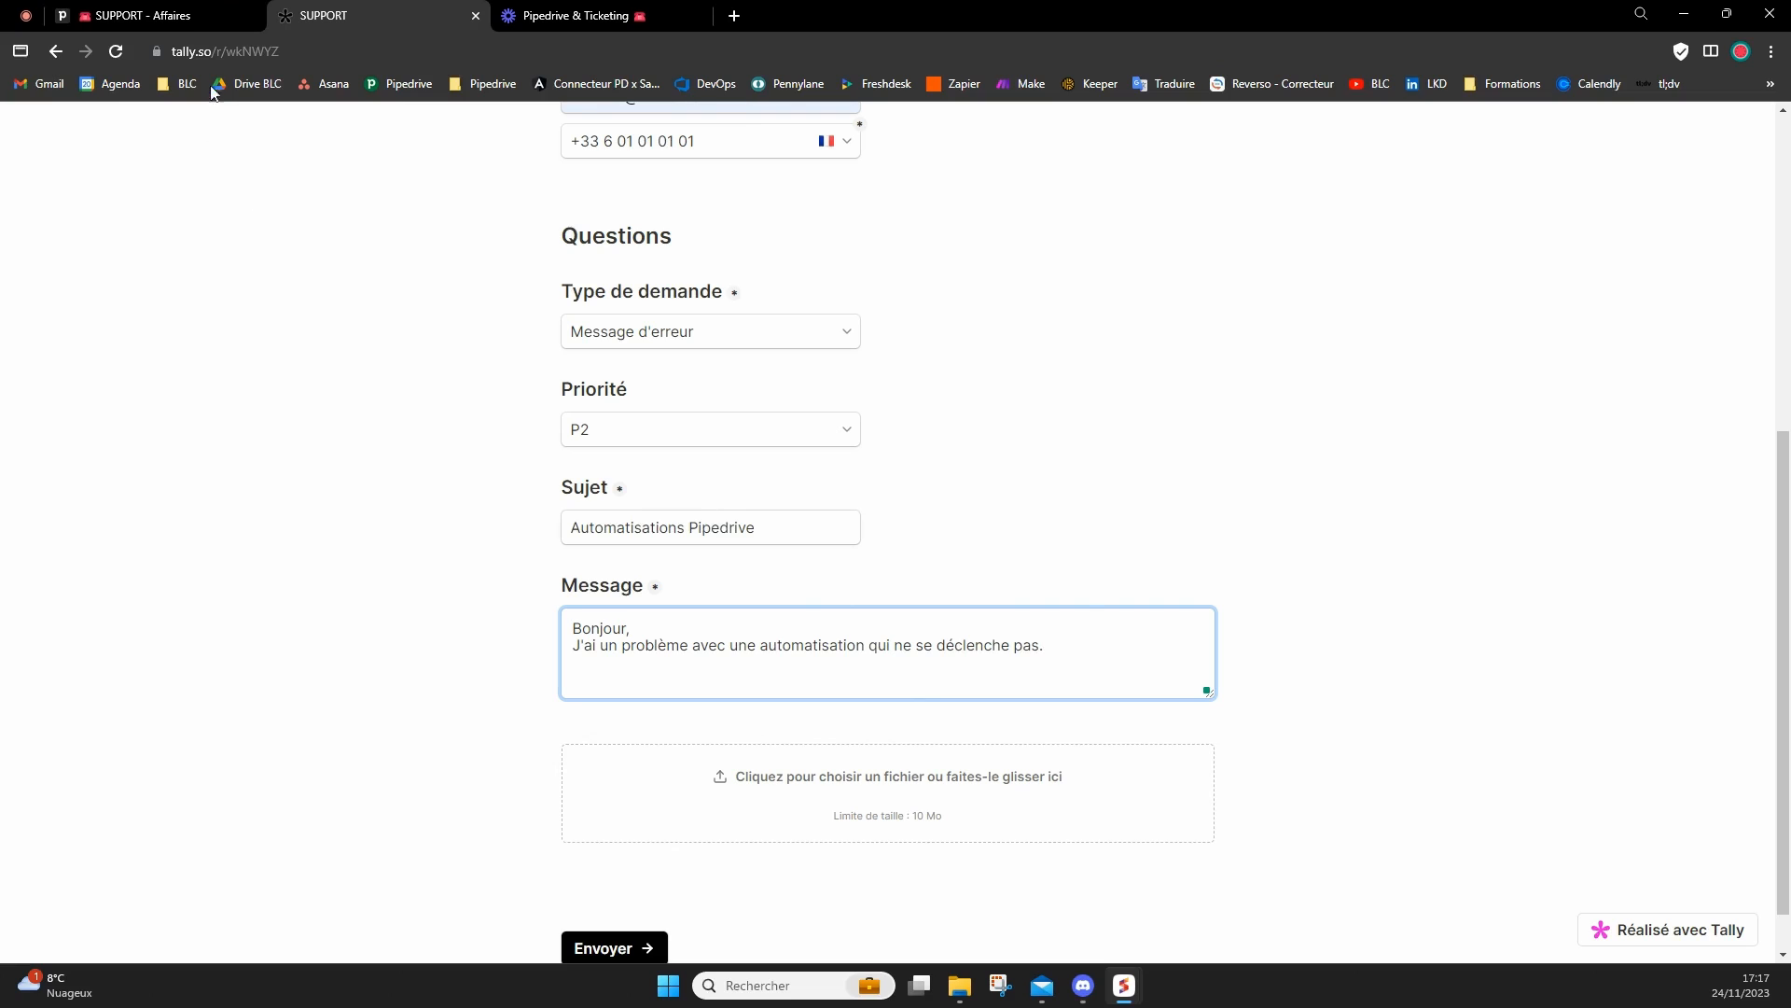
Open the "Nv Ticket" automation in Pipedrive in a separate tab and capture a screenshot of it.
{"action": "left_click", "coordinate": [178, 16]}
{"action": "left_click", "coordinate": [25, 701]}
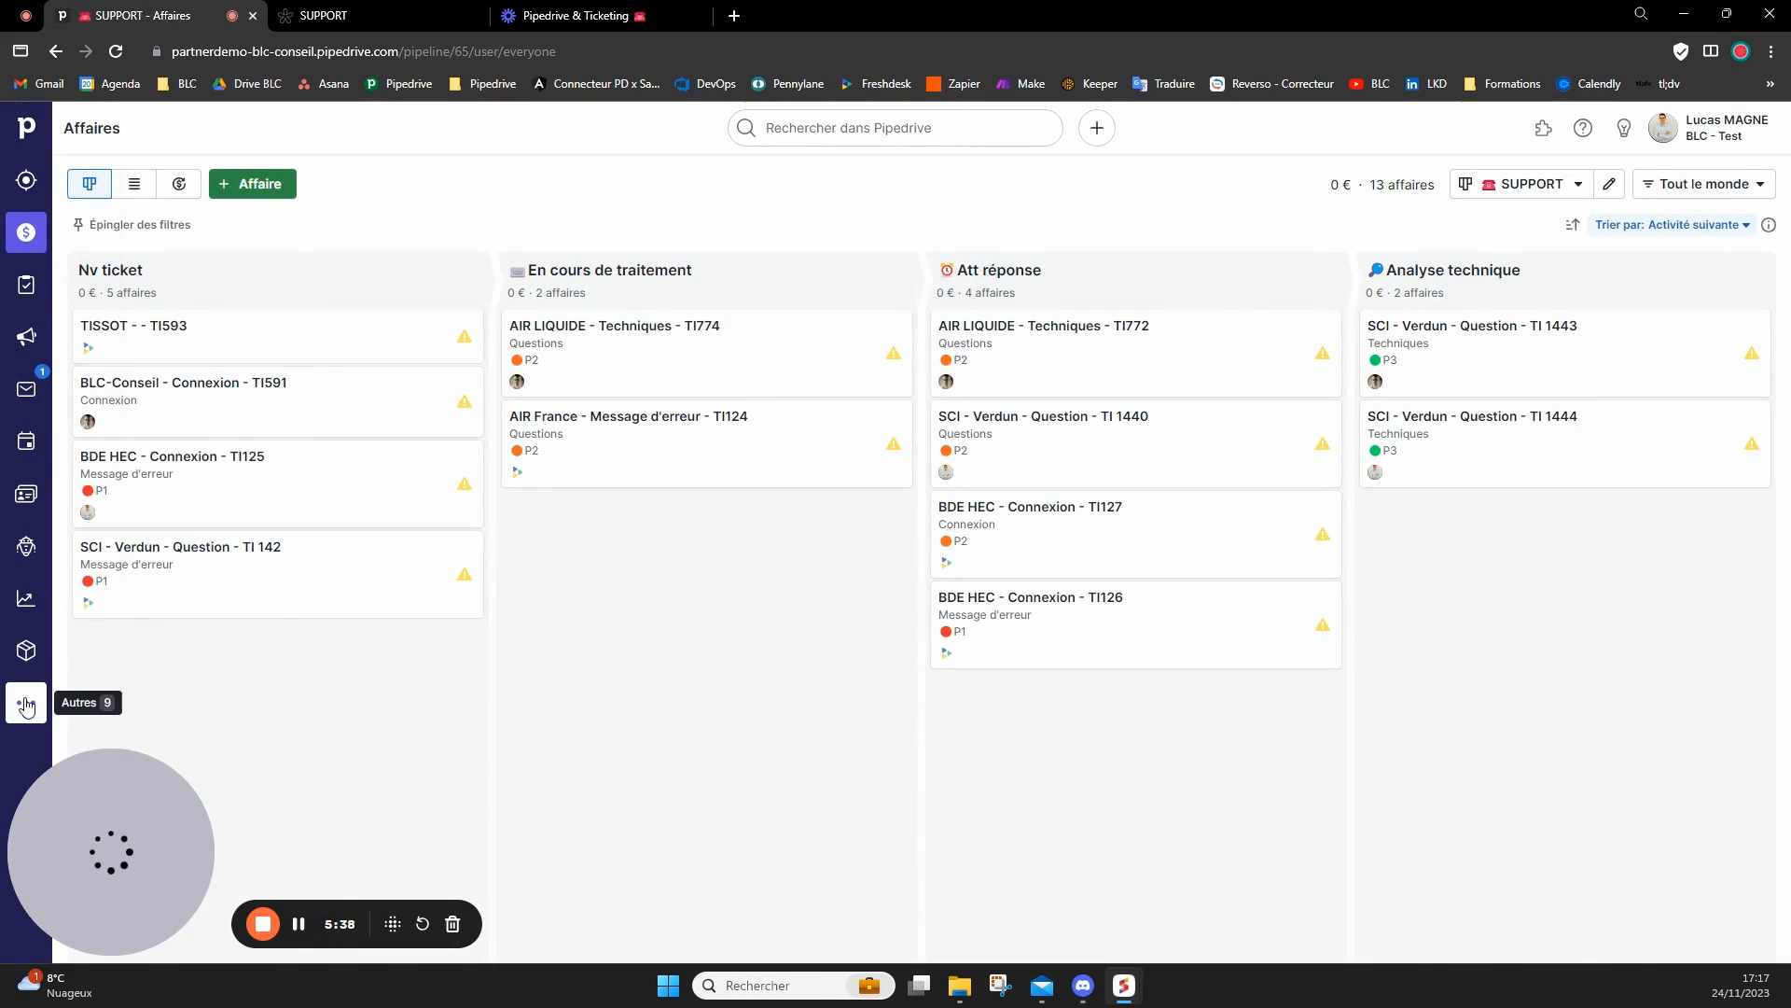
{"action": "middle_click", "coordinate": [36, 548]}
{"action": "left_click", "coordinate": [348, 19]}
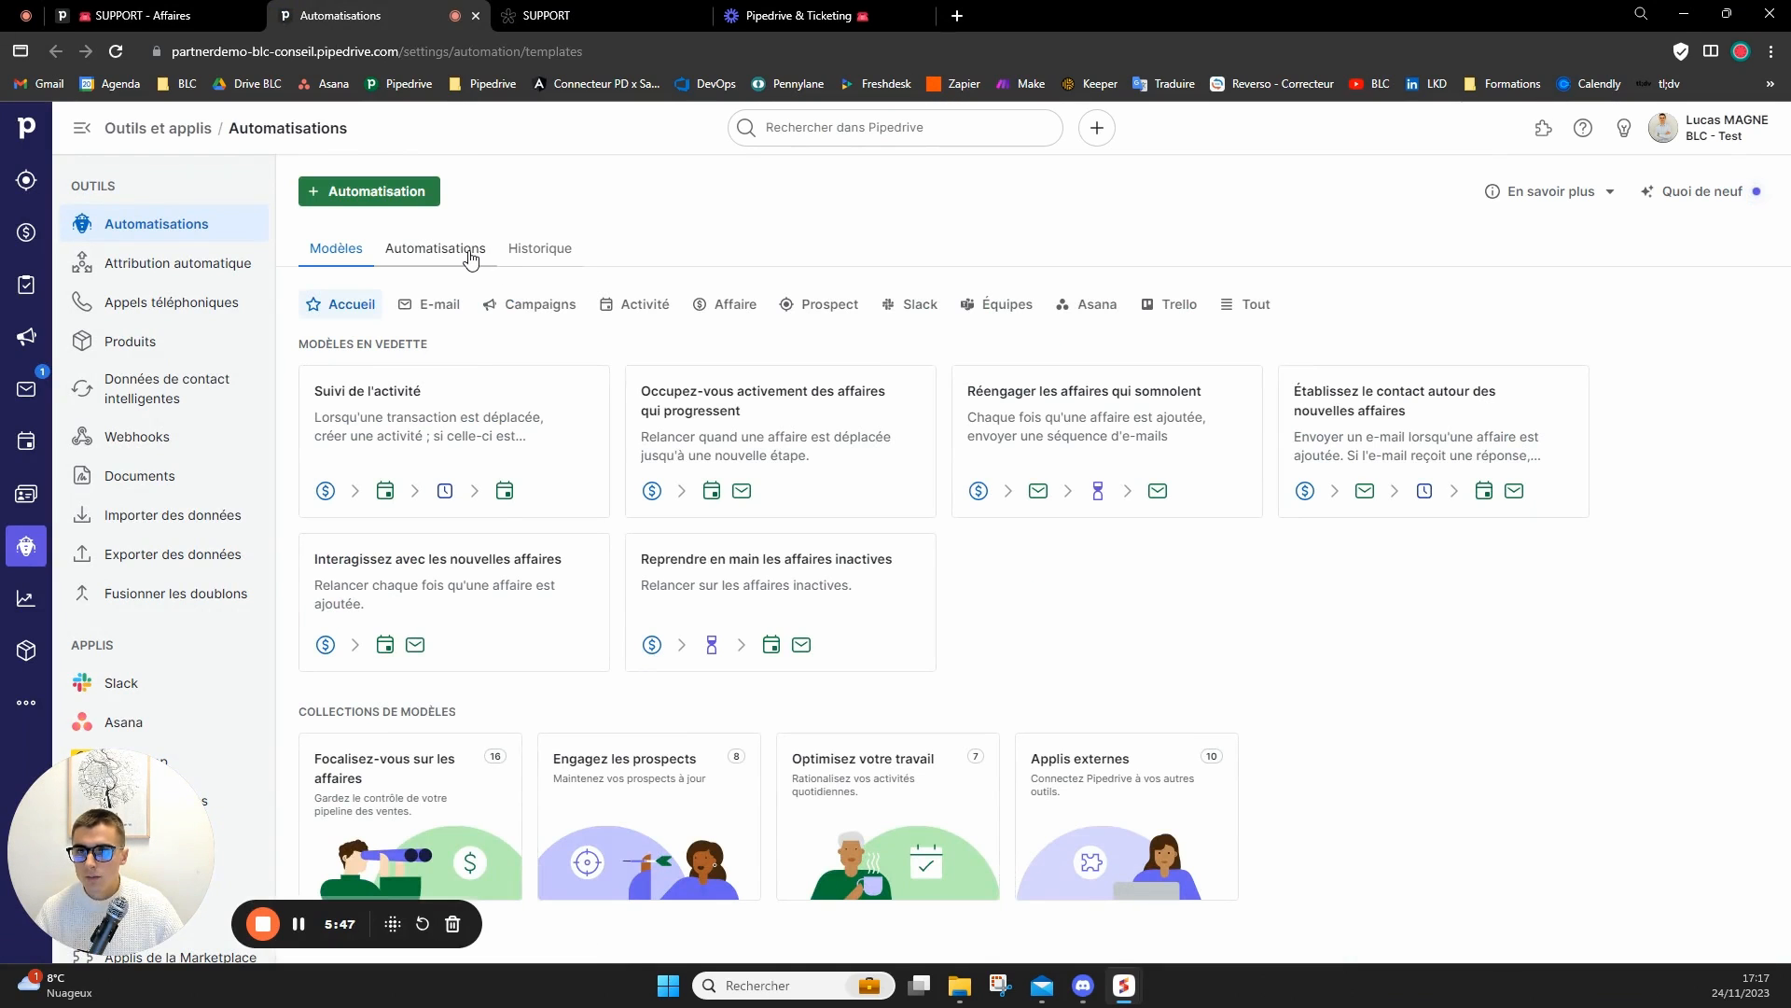
{"action": "left_click", "coordinate": [463, 250]}
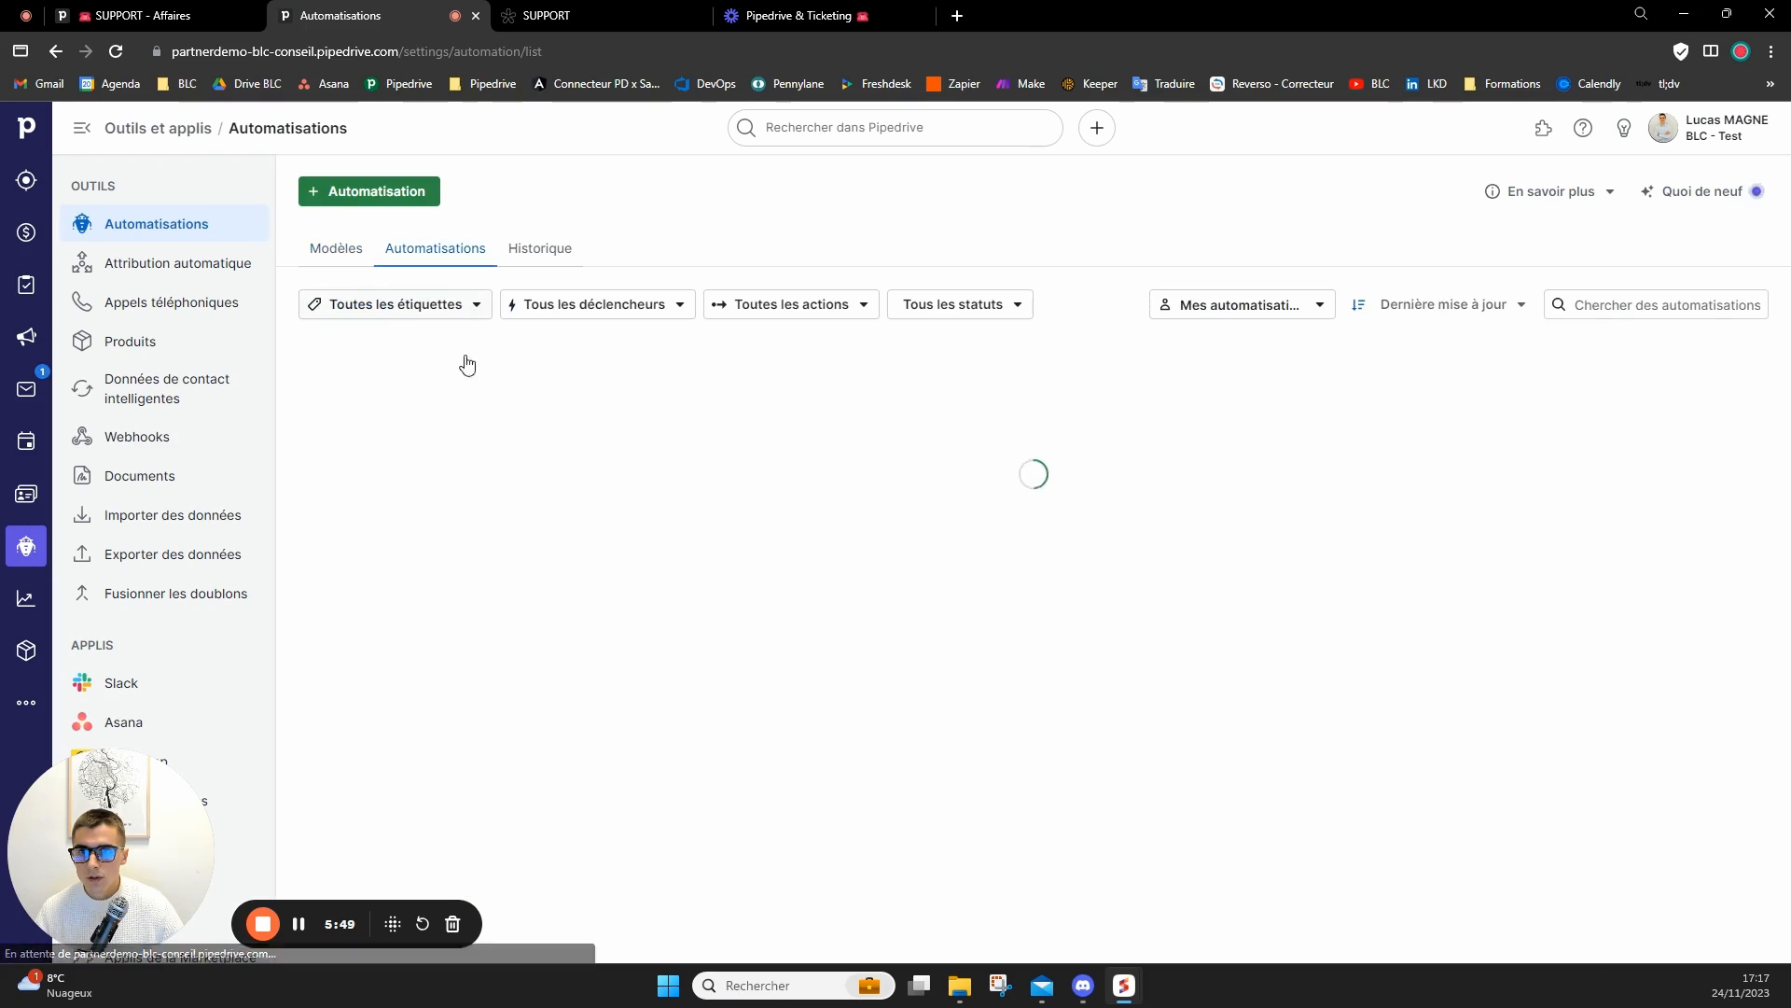
{"action": "left_click", "coordinate": [451, 387]}
{"action": "left_click", "coordinate": [1004, 985]}
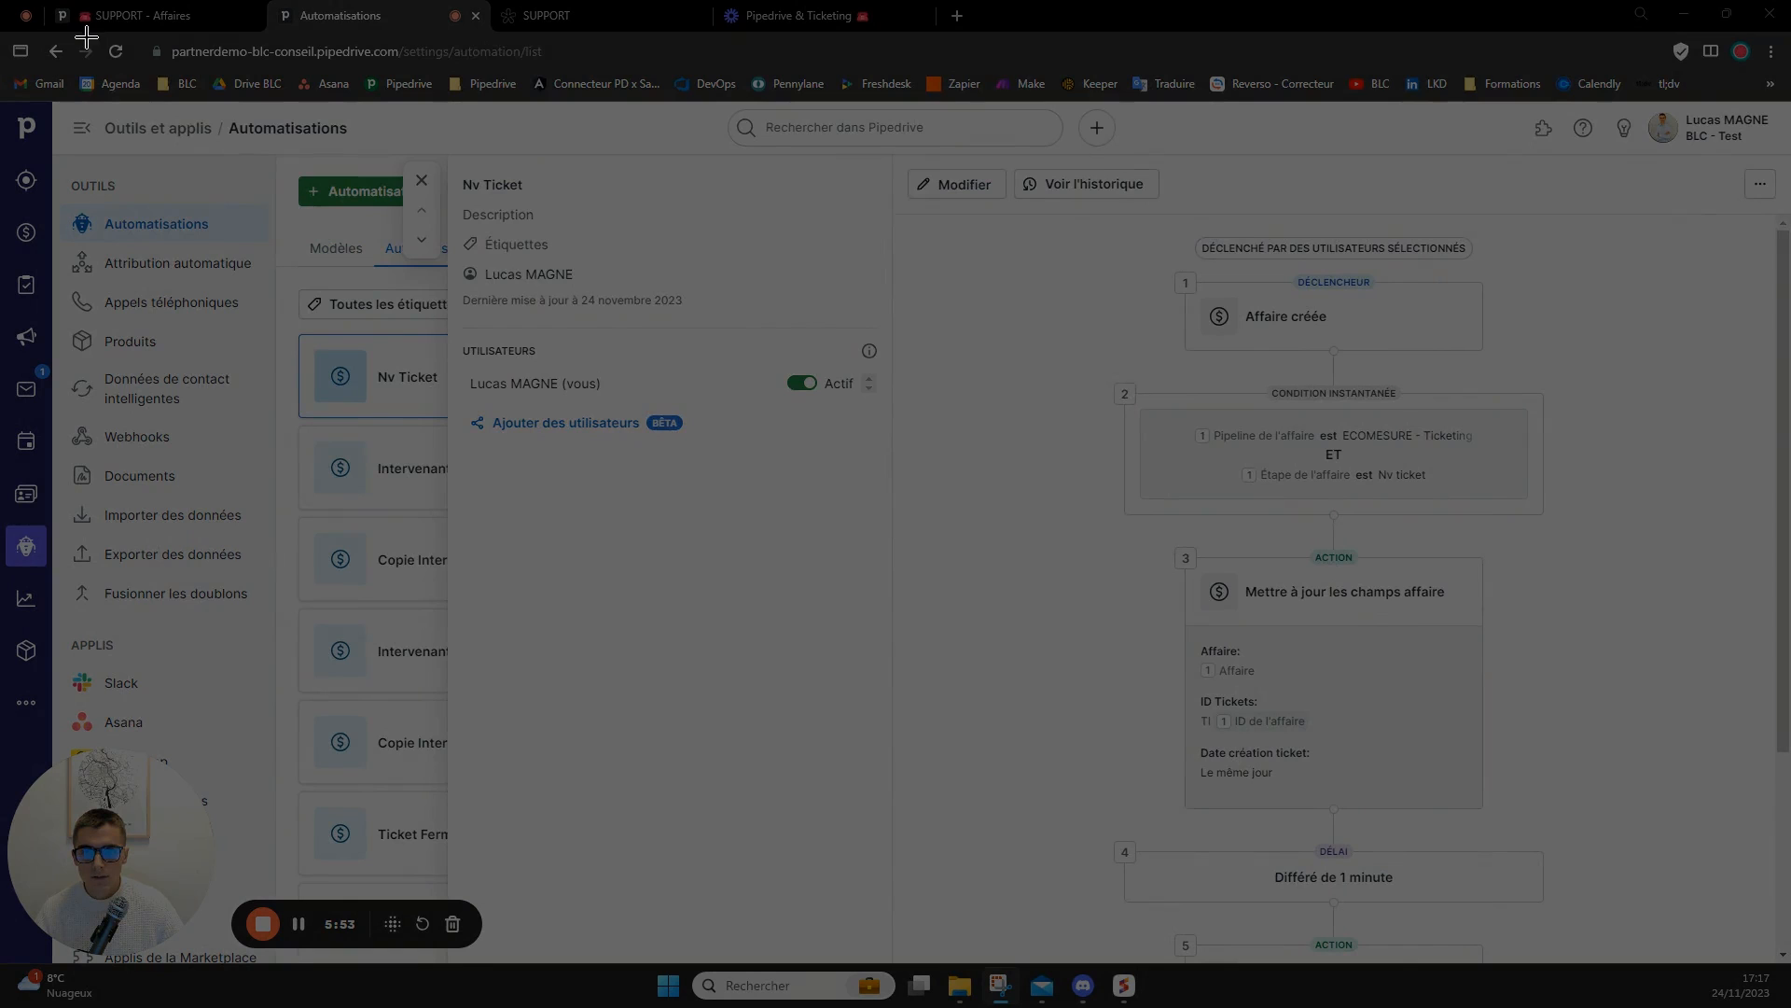
{"action": "left_click_drag", "start_coordinate": [86, 37], "coordinate": [1777, 903]}
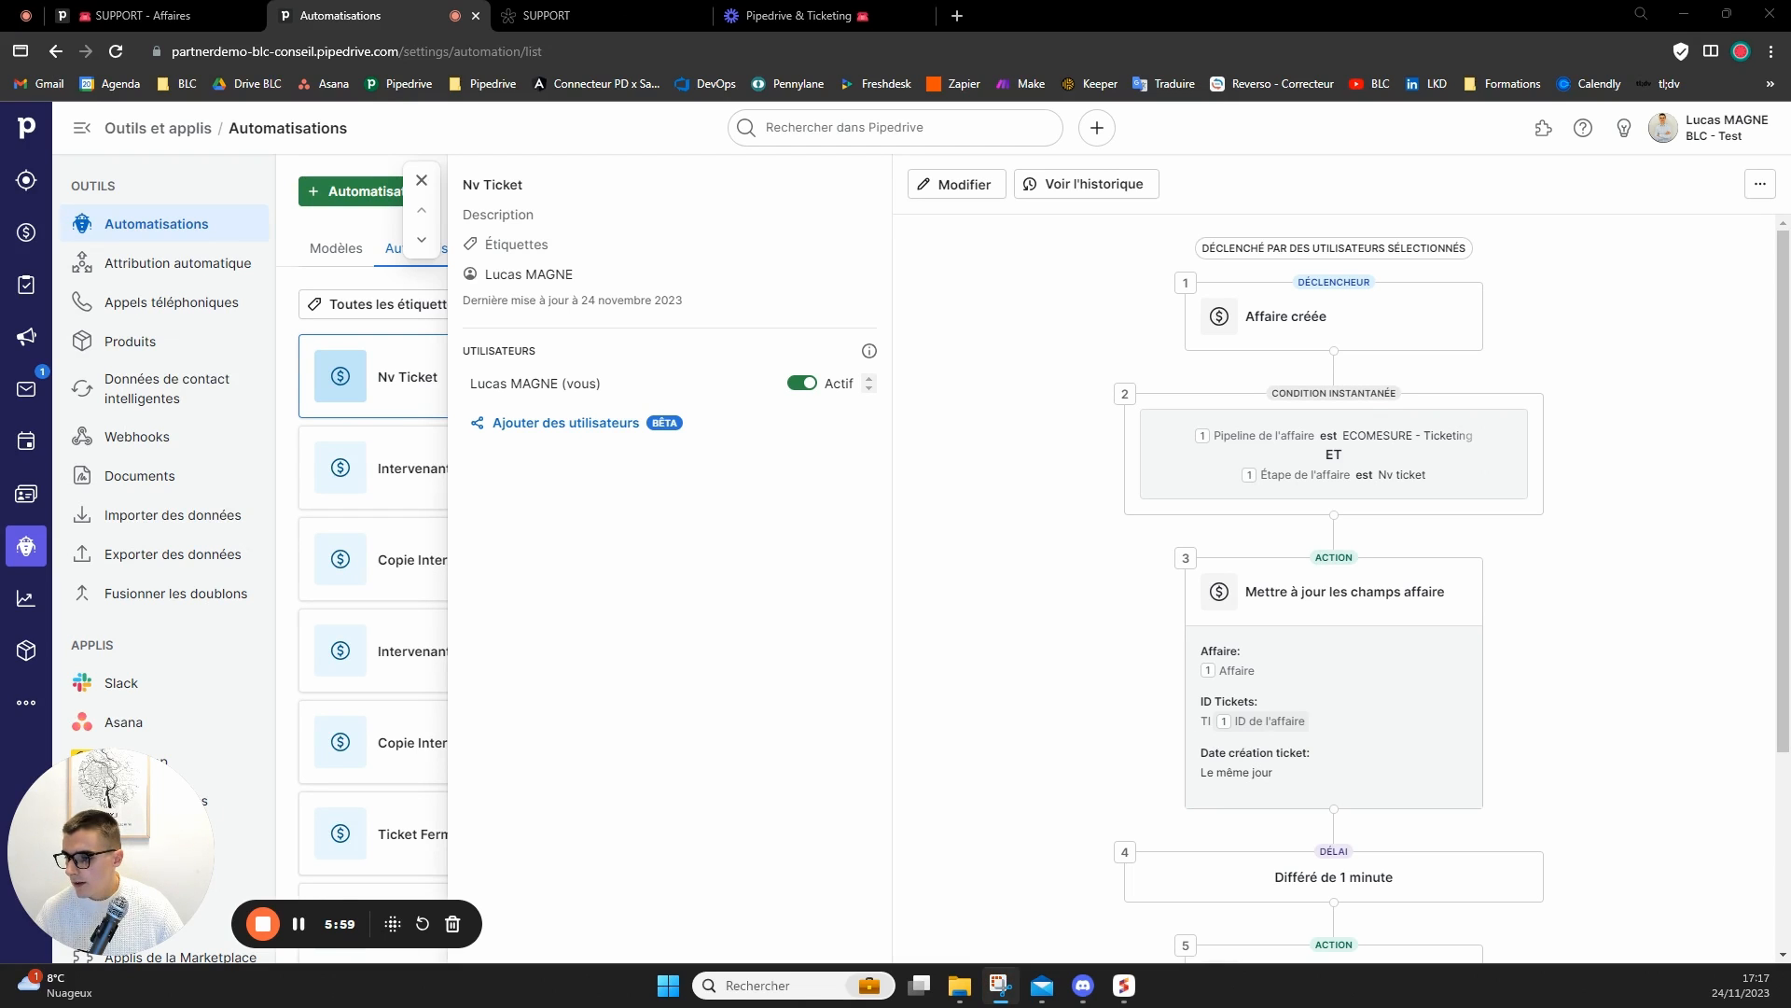
{"action": "left_click", "coordinate": [550, 16]}
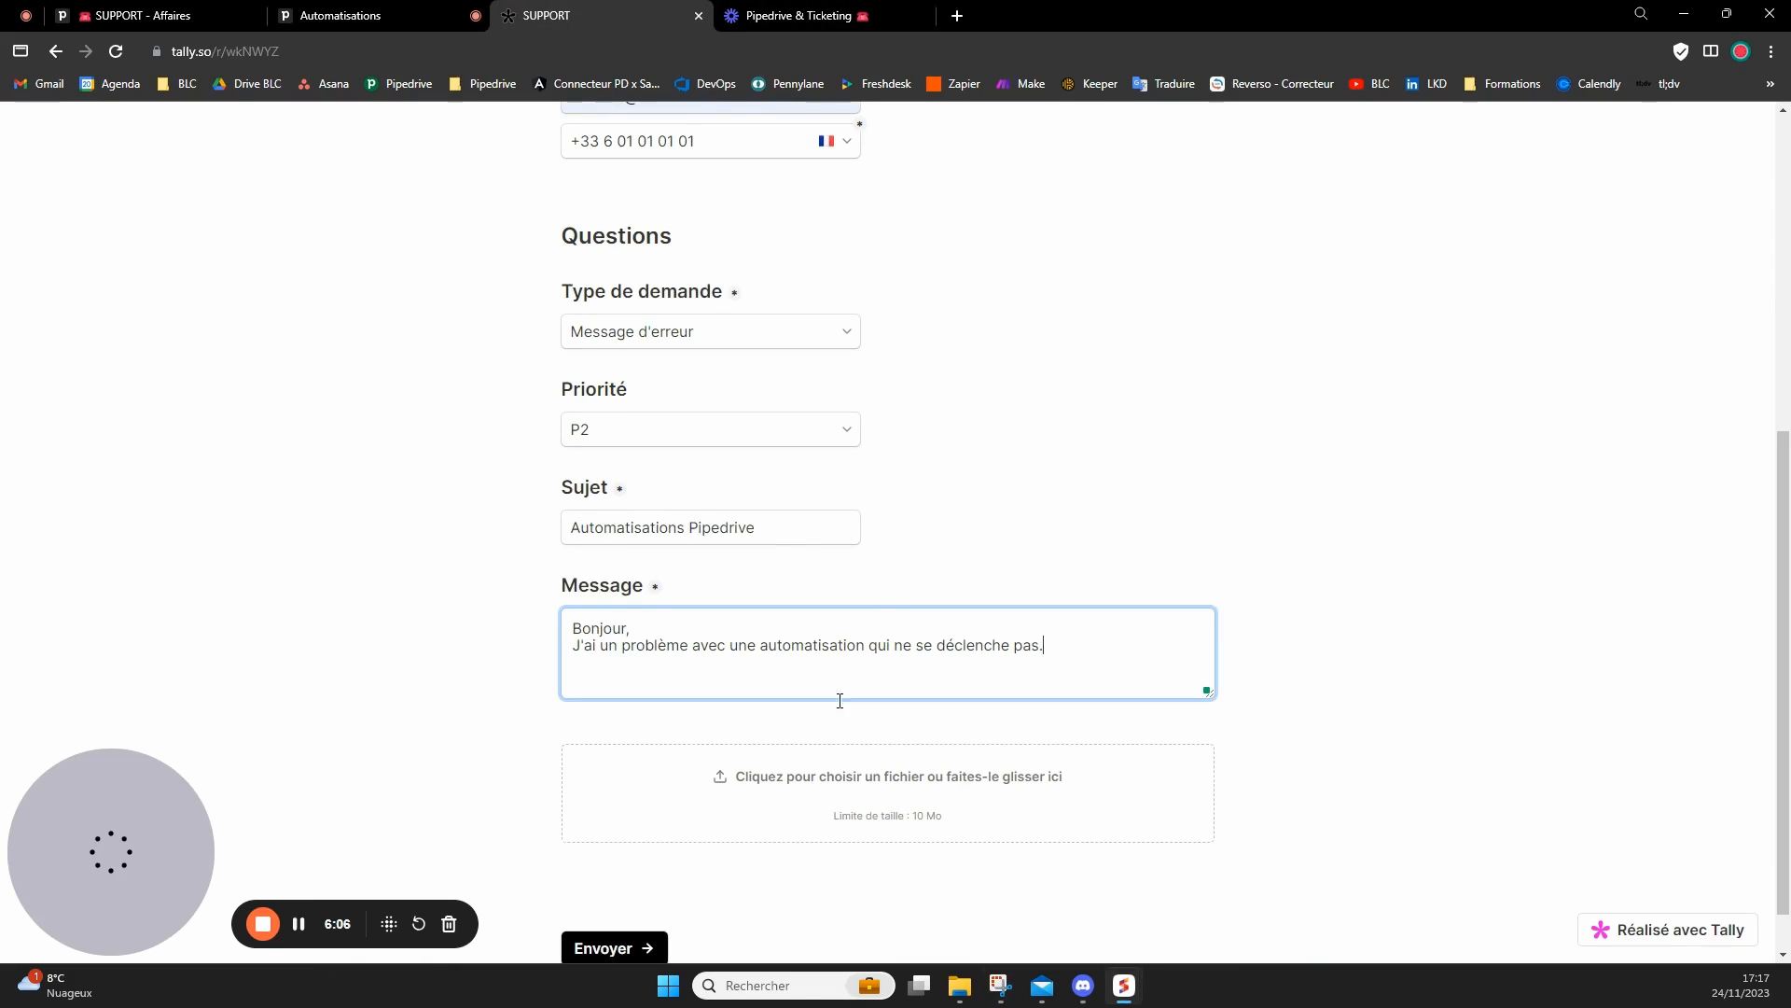
{"action": "left_click", "coordinate": [862, 765]}
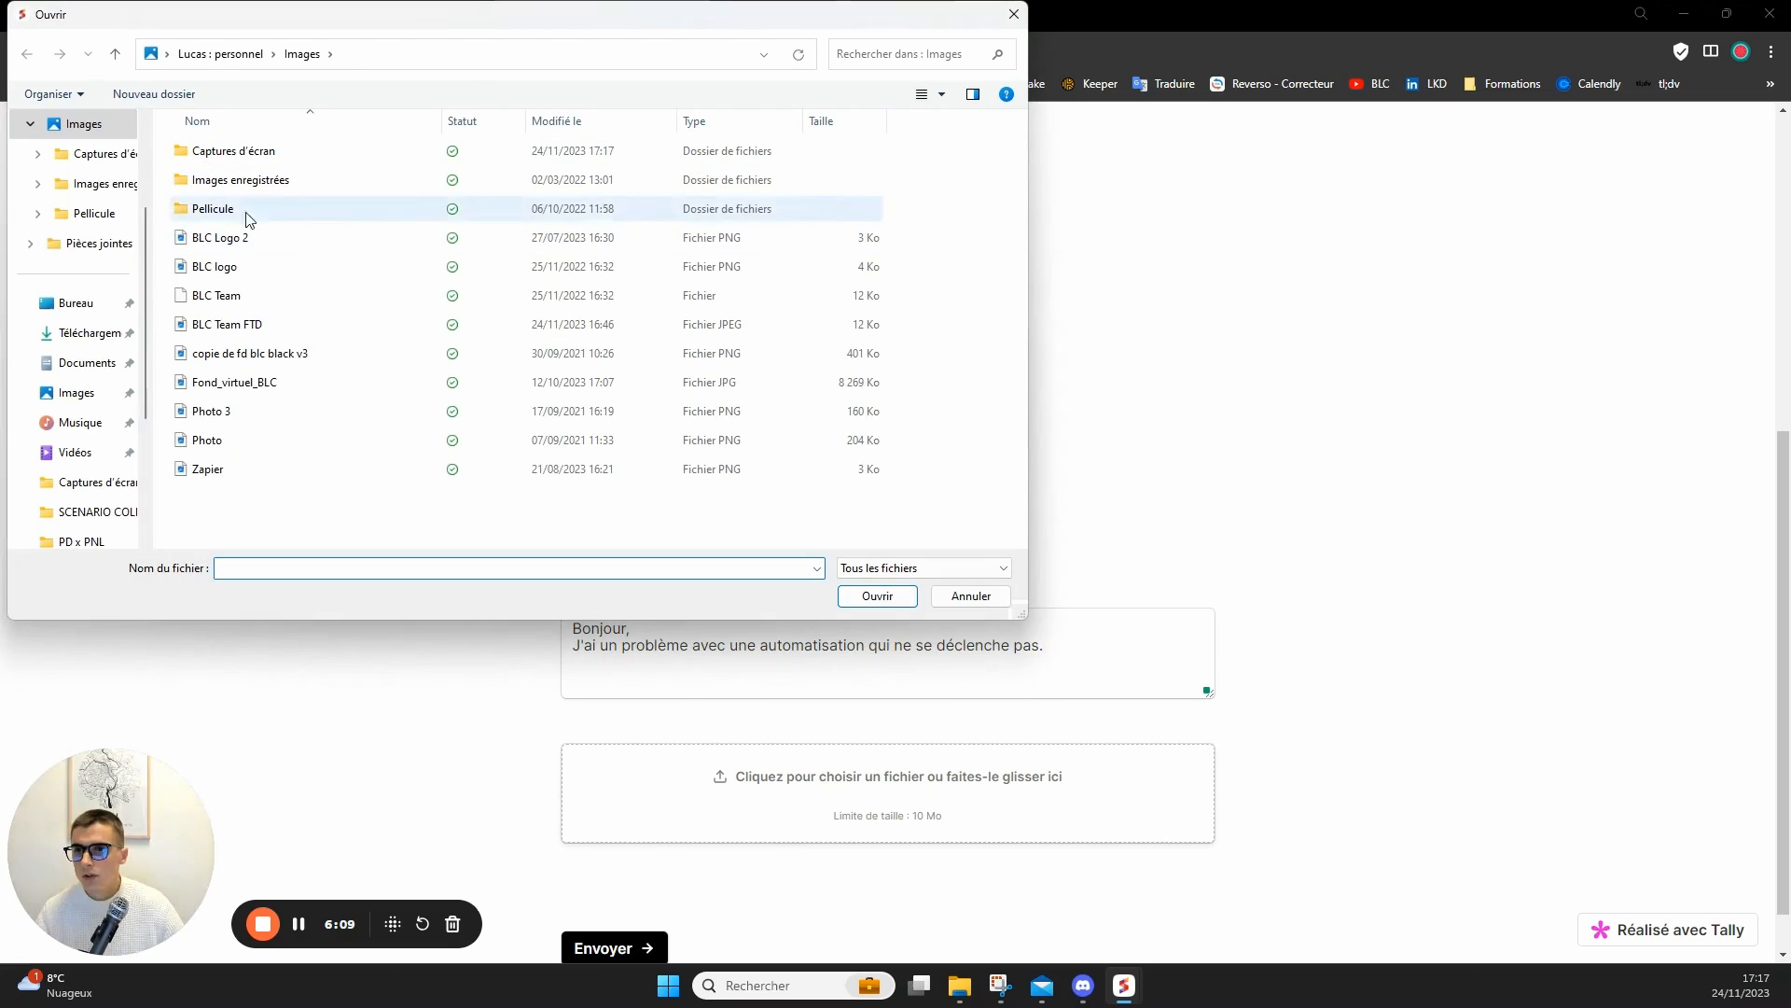
{"action": "scroll", "coordinate": [75, 187], "scroll_direction": "up", "scroll_amount": 2}
{"action": "left_click", "coordinate": [78, 224]}
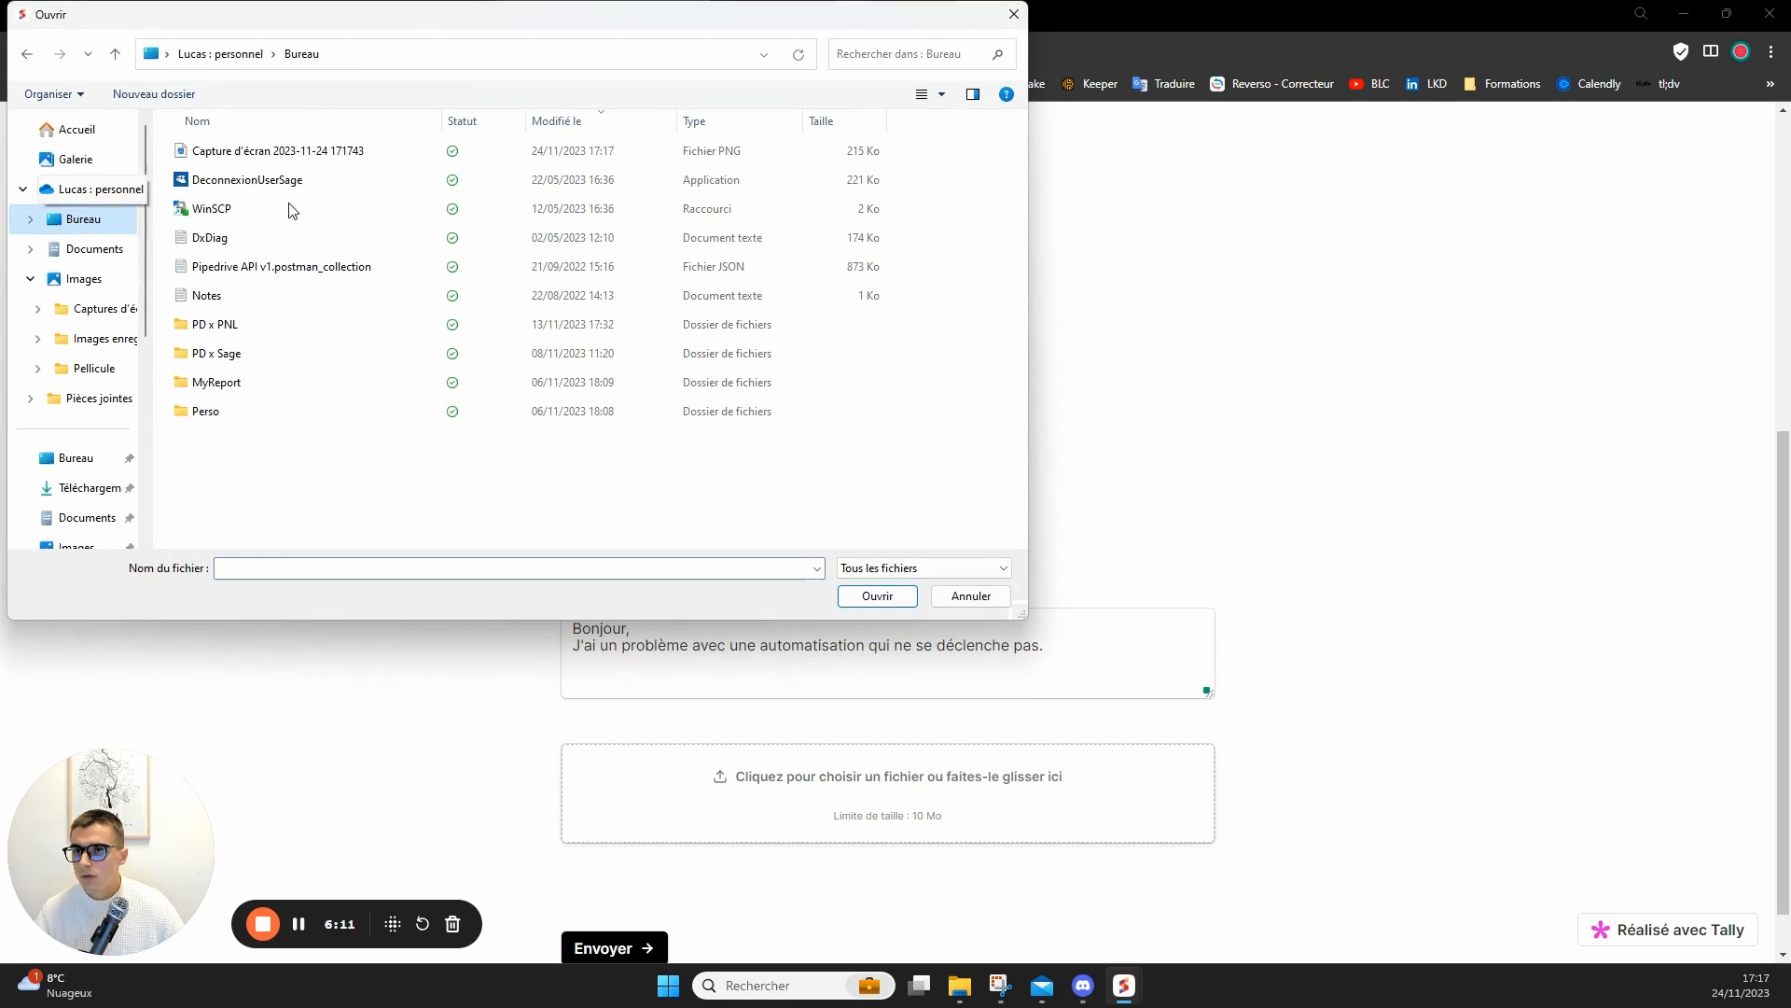
{"action": "double_click", "coordinate": [348, 152]}
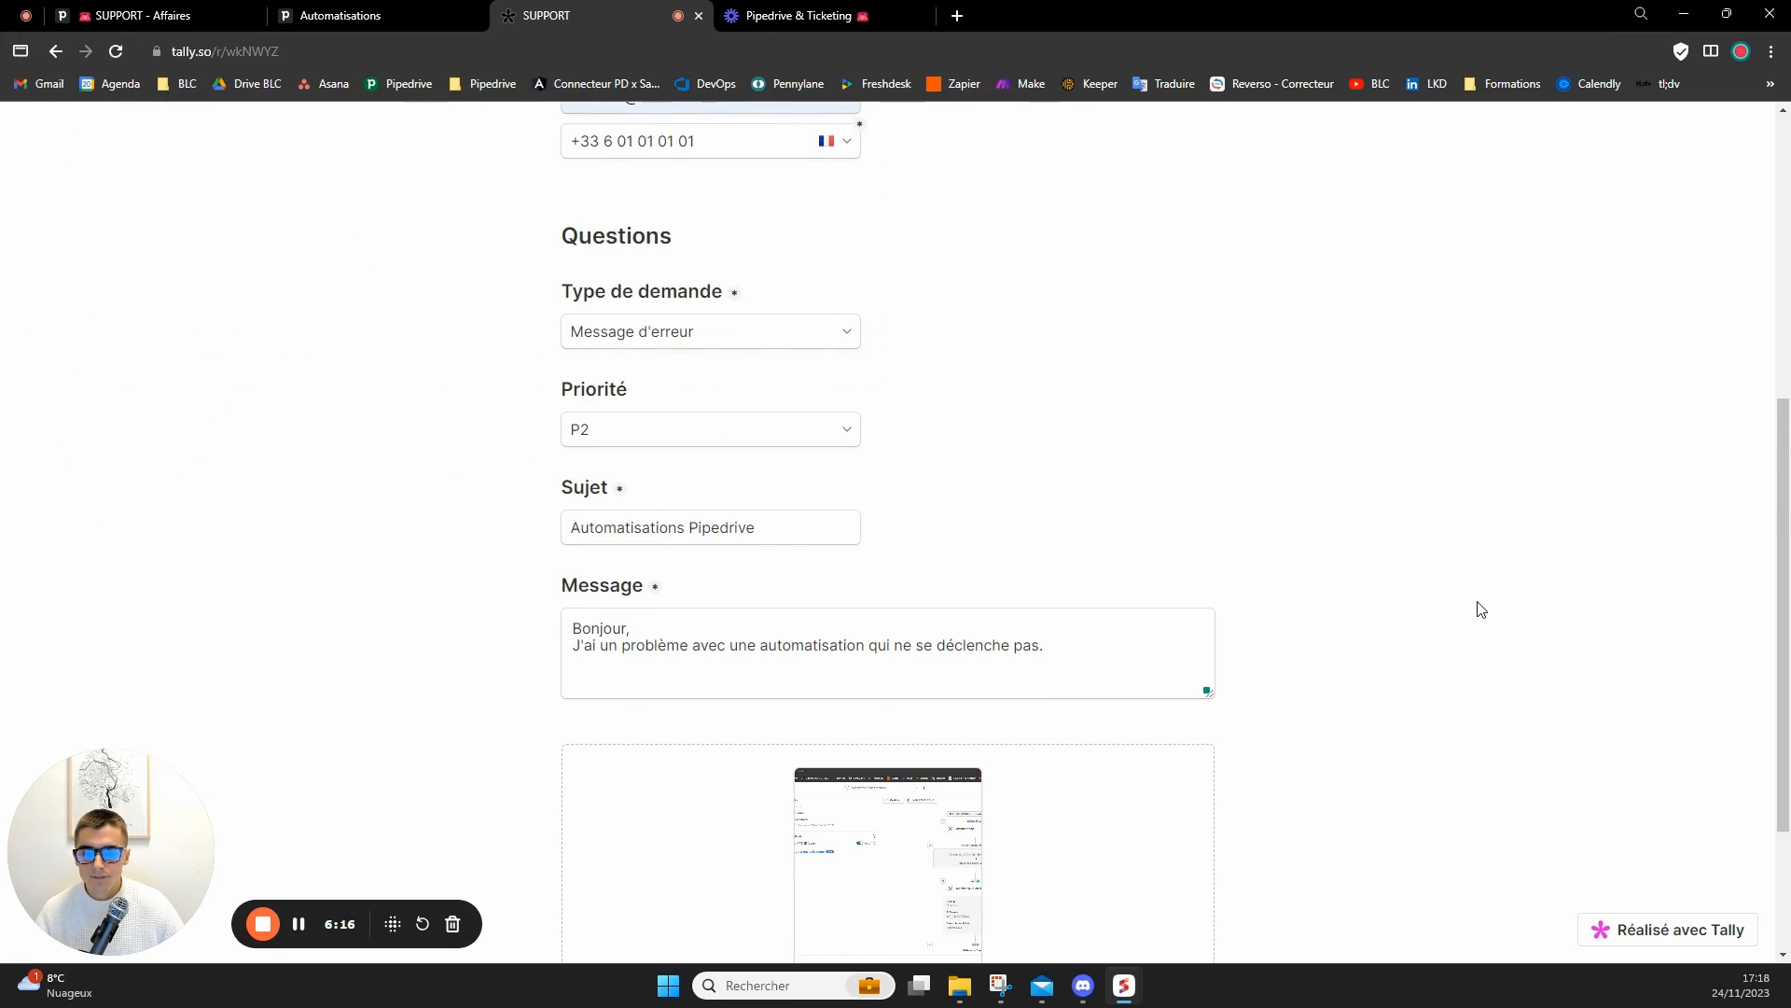
{"action": "scroll", "coordinate": [1213, 597], "scroll_direction": "down", "scroll_amount": 2}
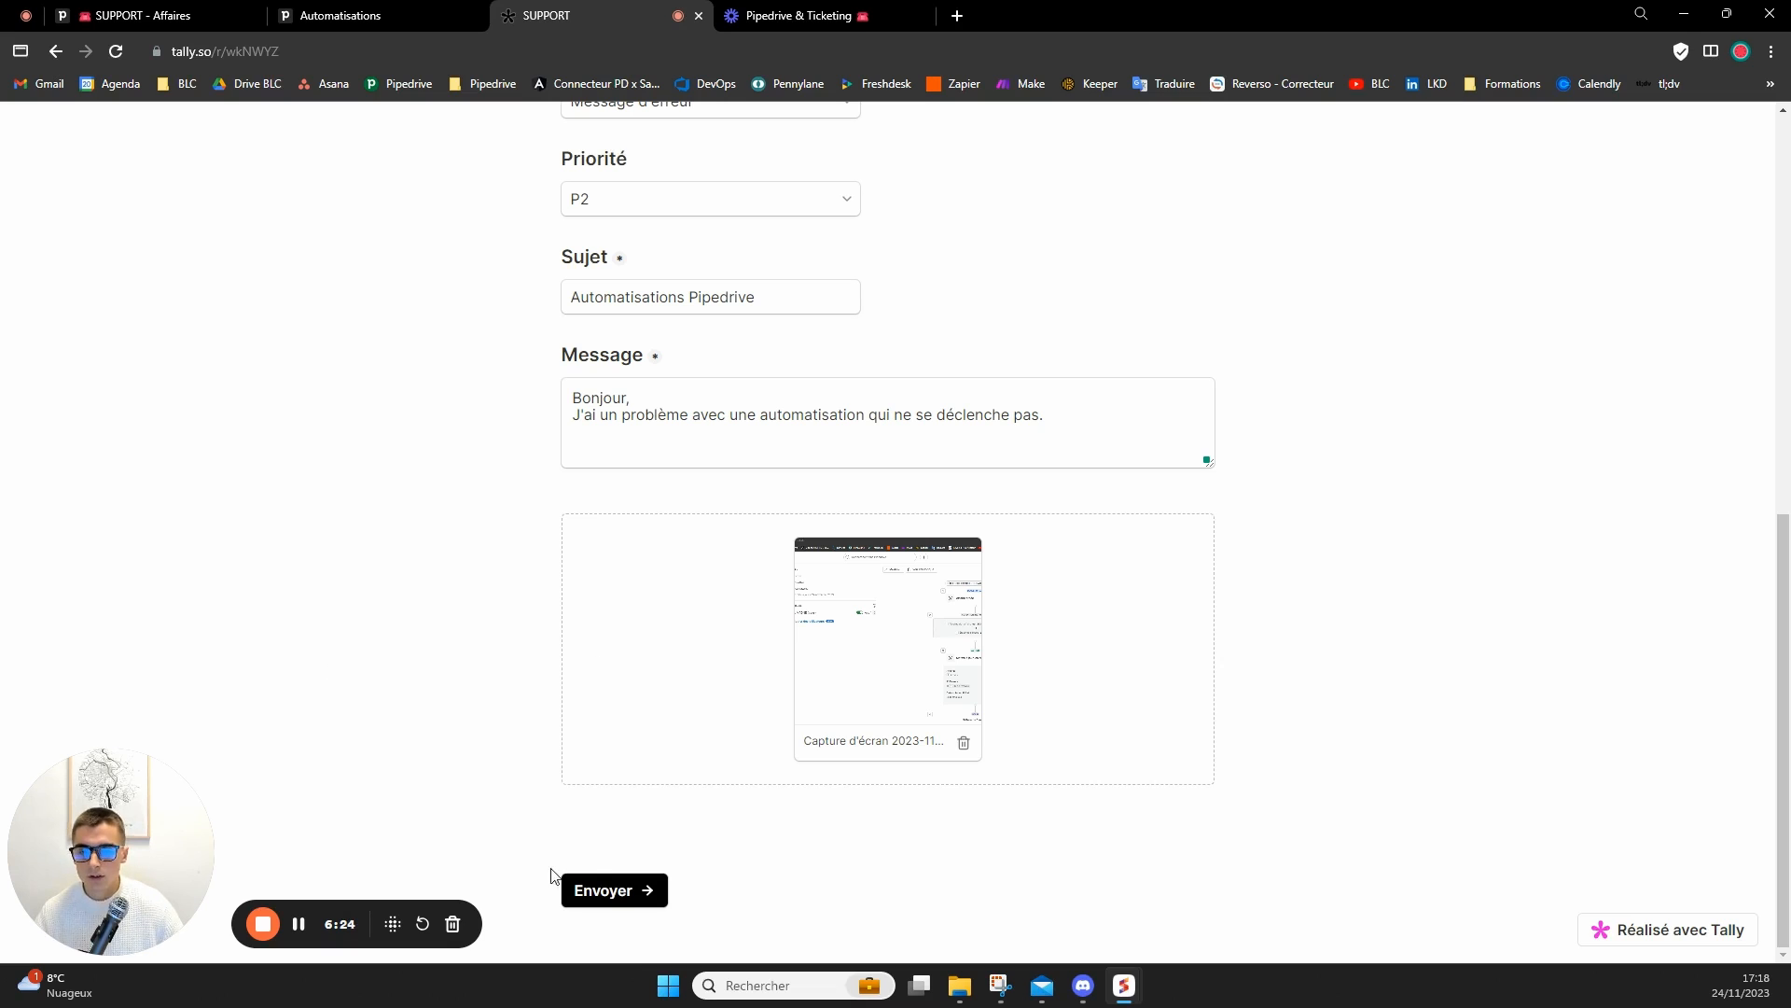
{"action": "left_click", "coordinate": [606, 888]}
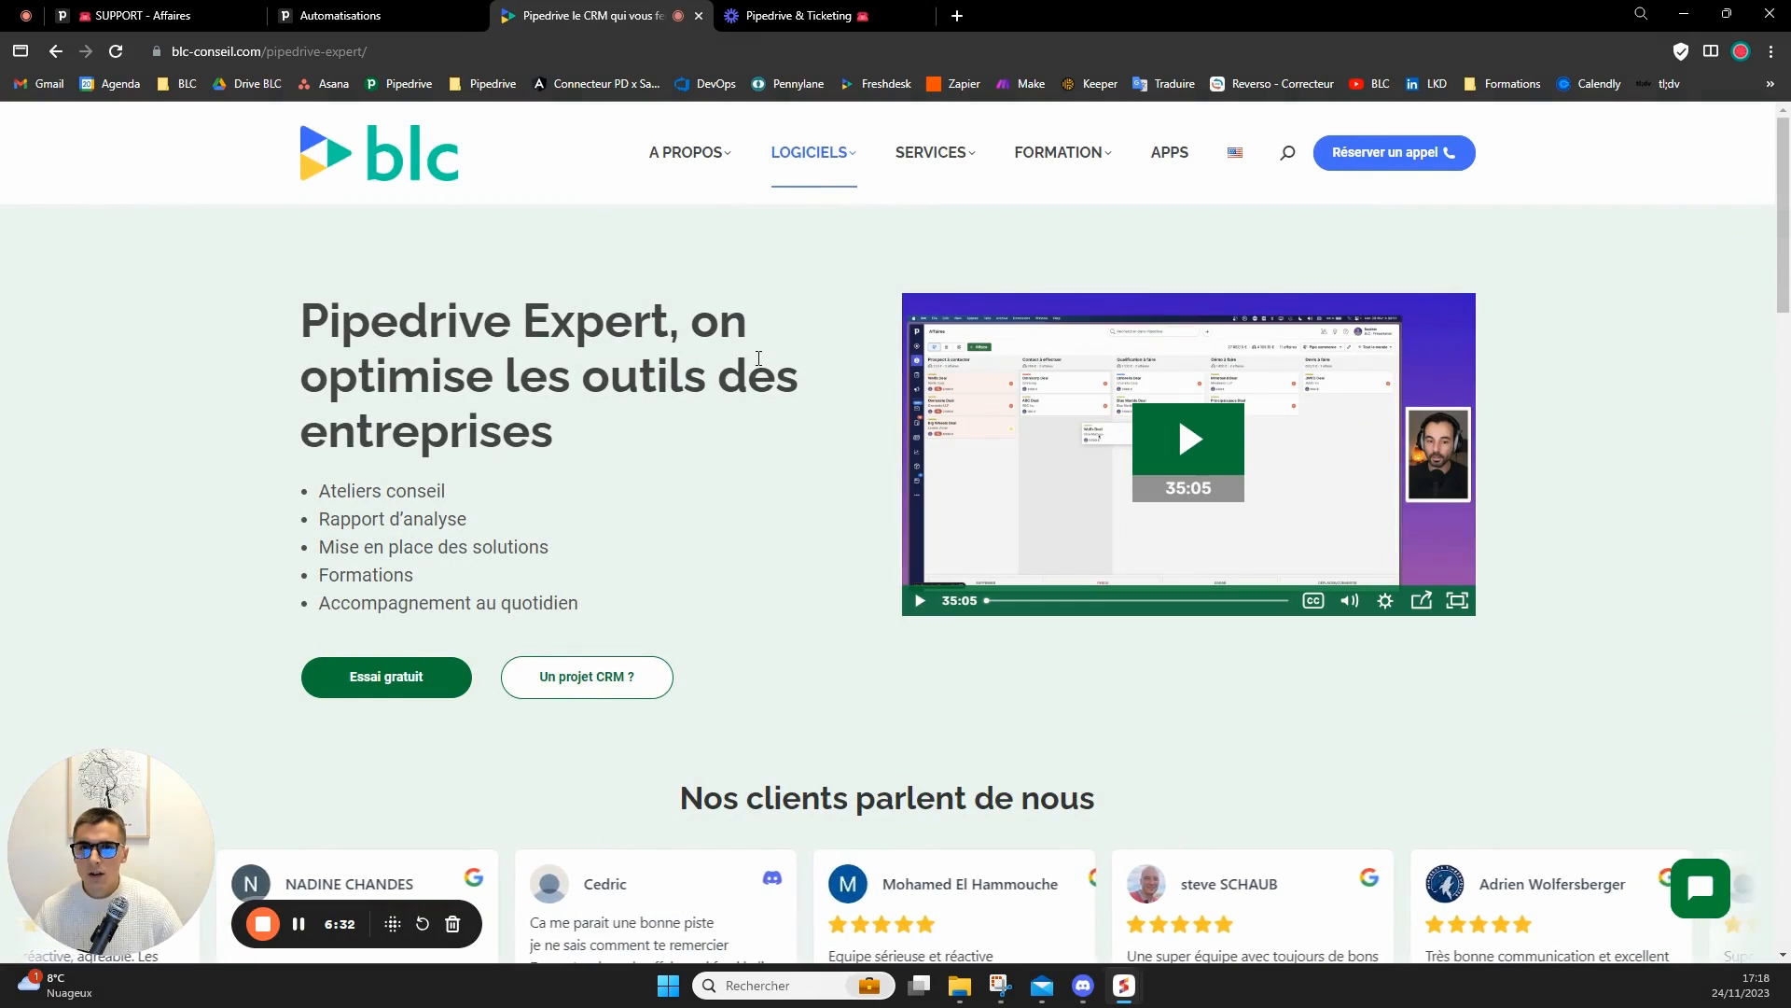
Return to the SUPPORT pipeline, open the new INTEL ticket in Nv ticket and check its linked contact and organization.
{"action": "mouse_move", "coordinate": [687, 140]}
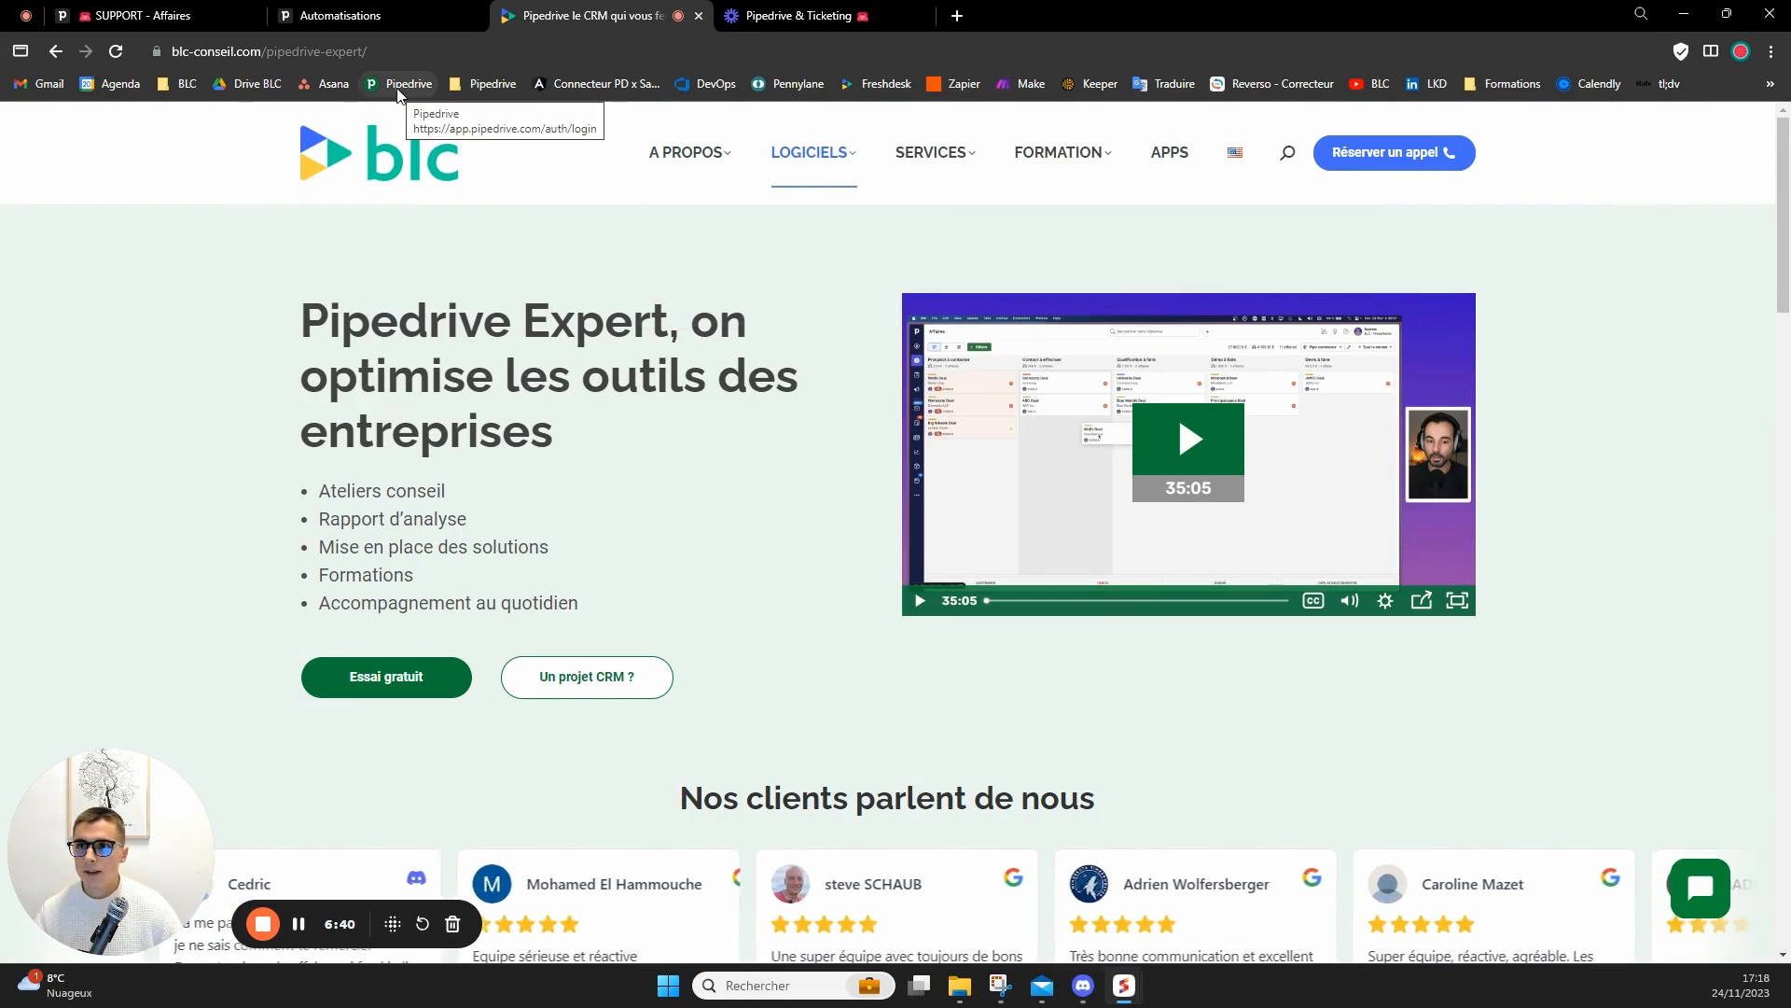
{"action": "left_click", "coordinate": [172, 21]}
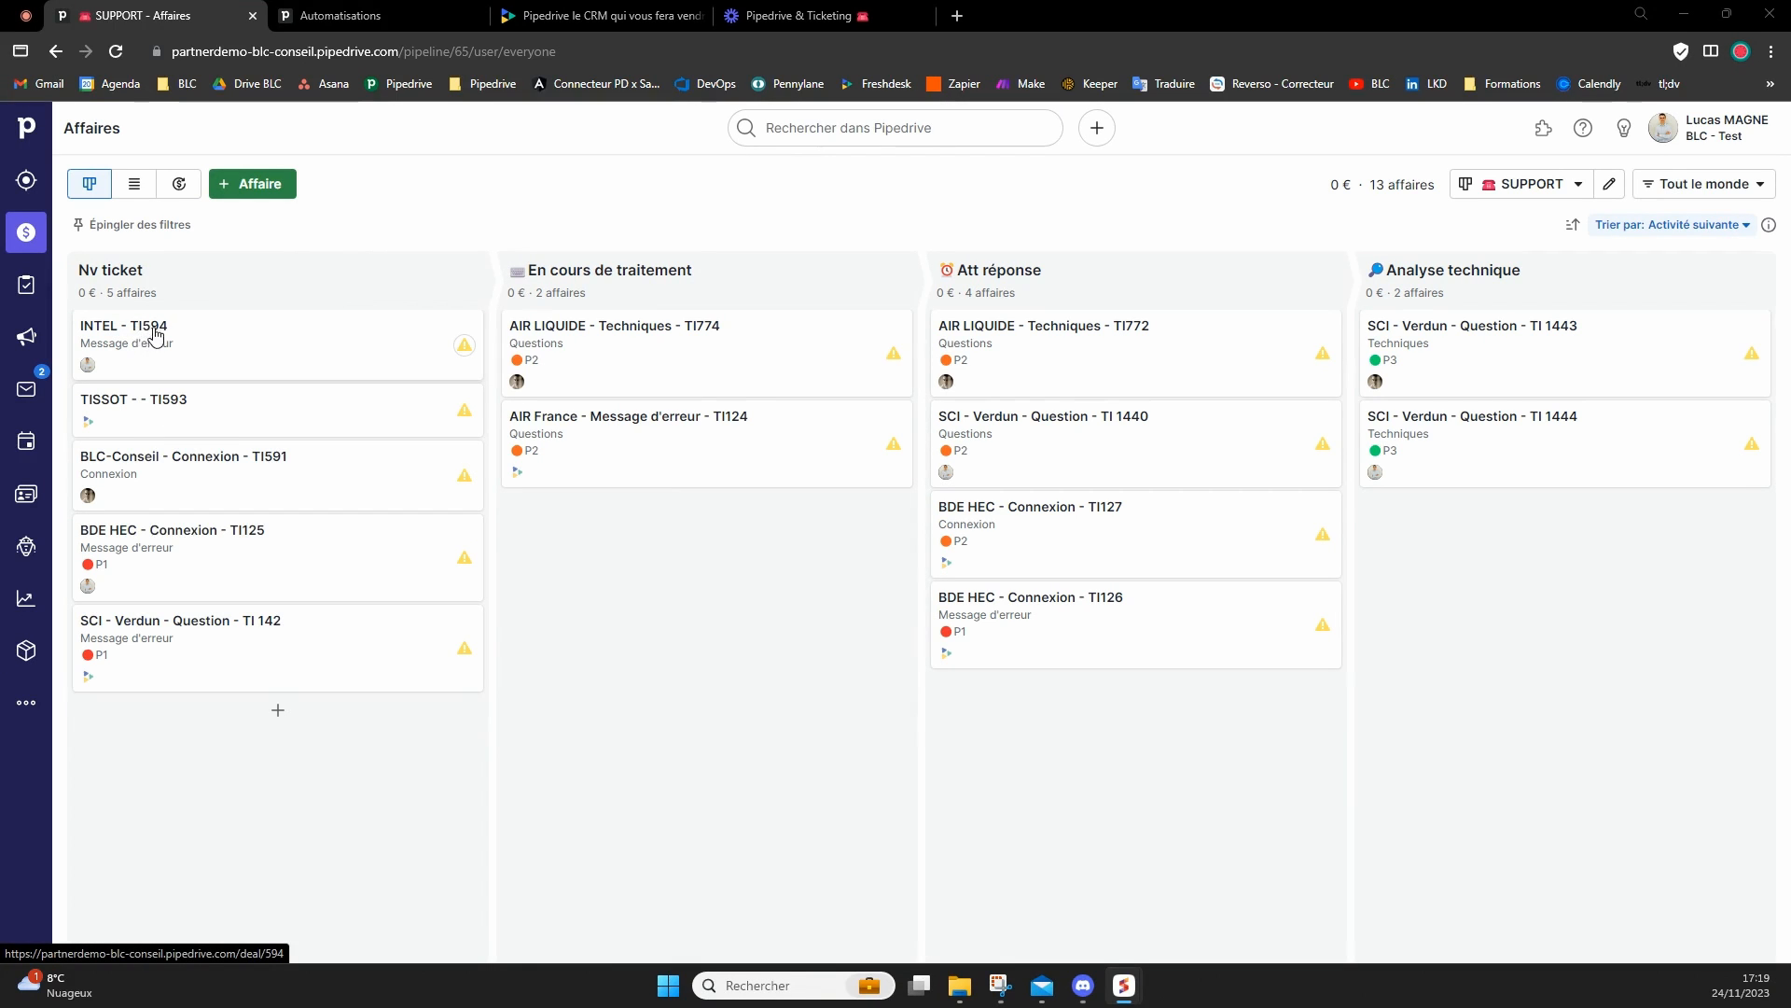
{"action": "left_click", "coordinate": [191, 347]}
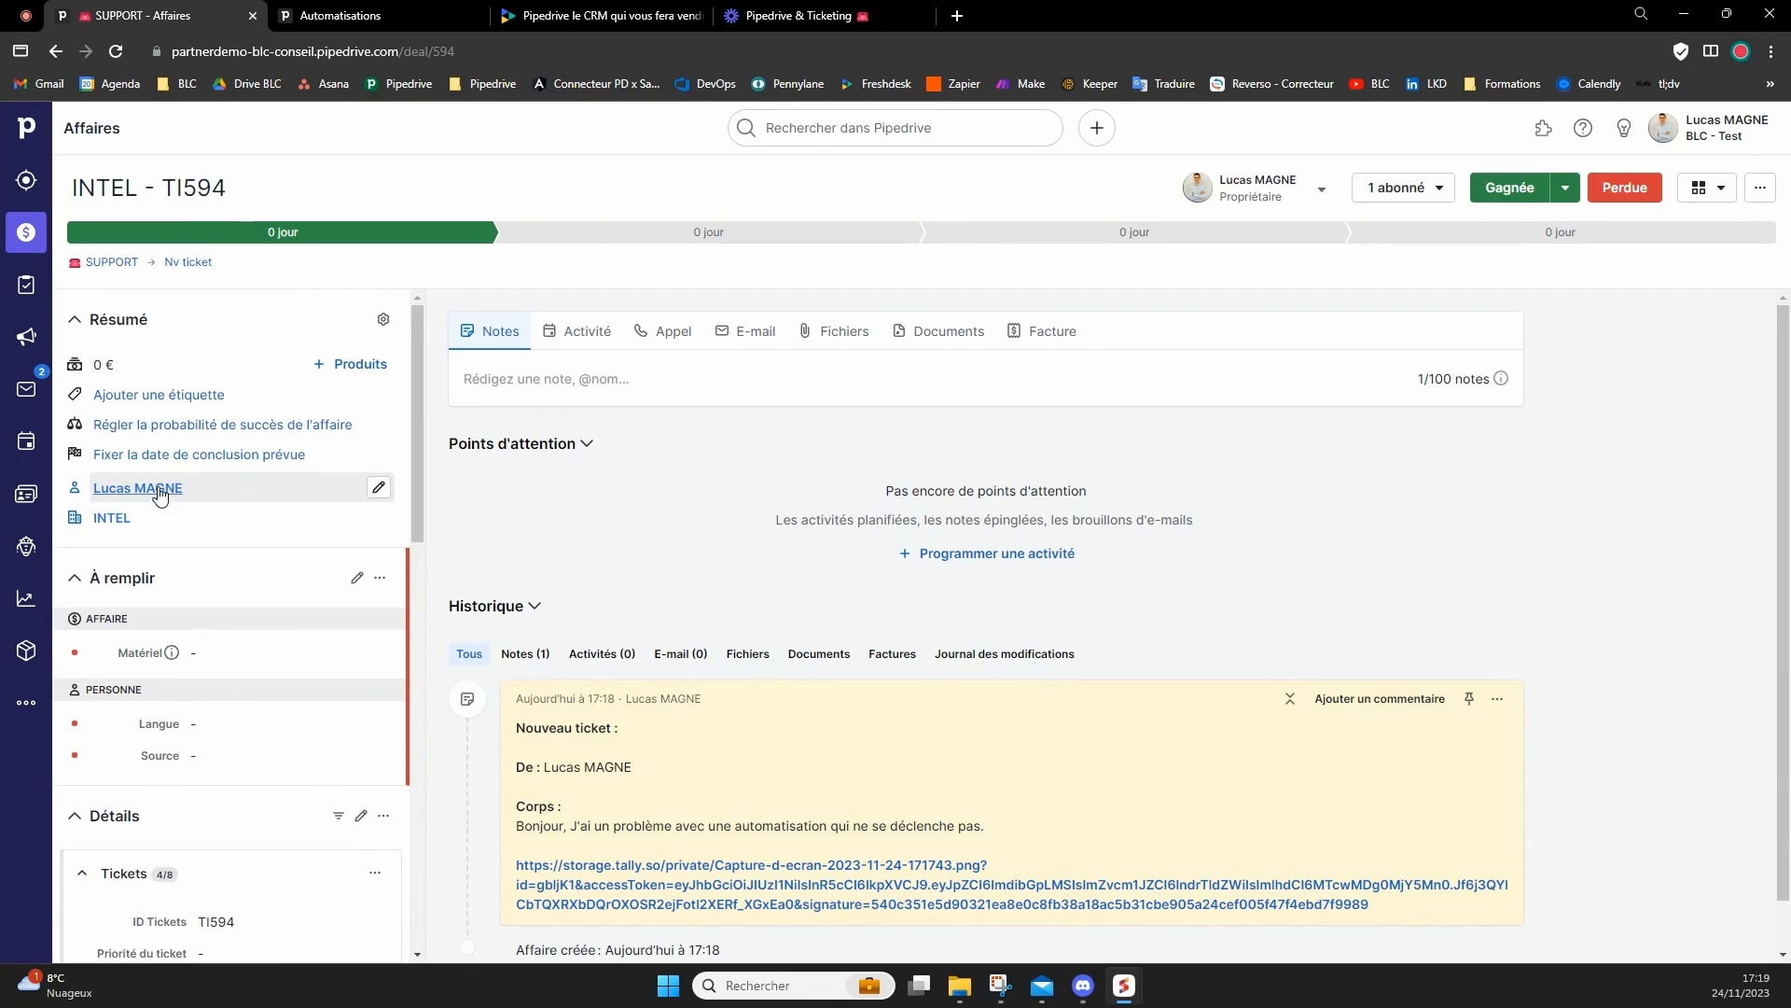
{"action": "mouse_move", "coordinate": [154, 501]}
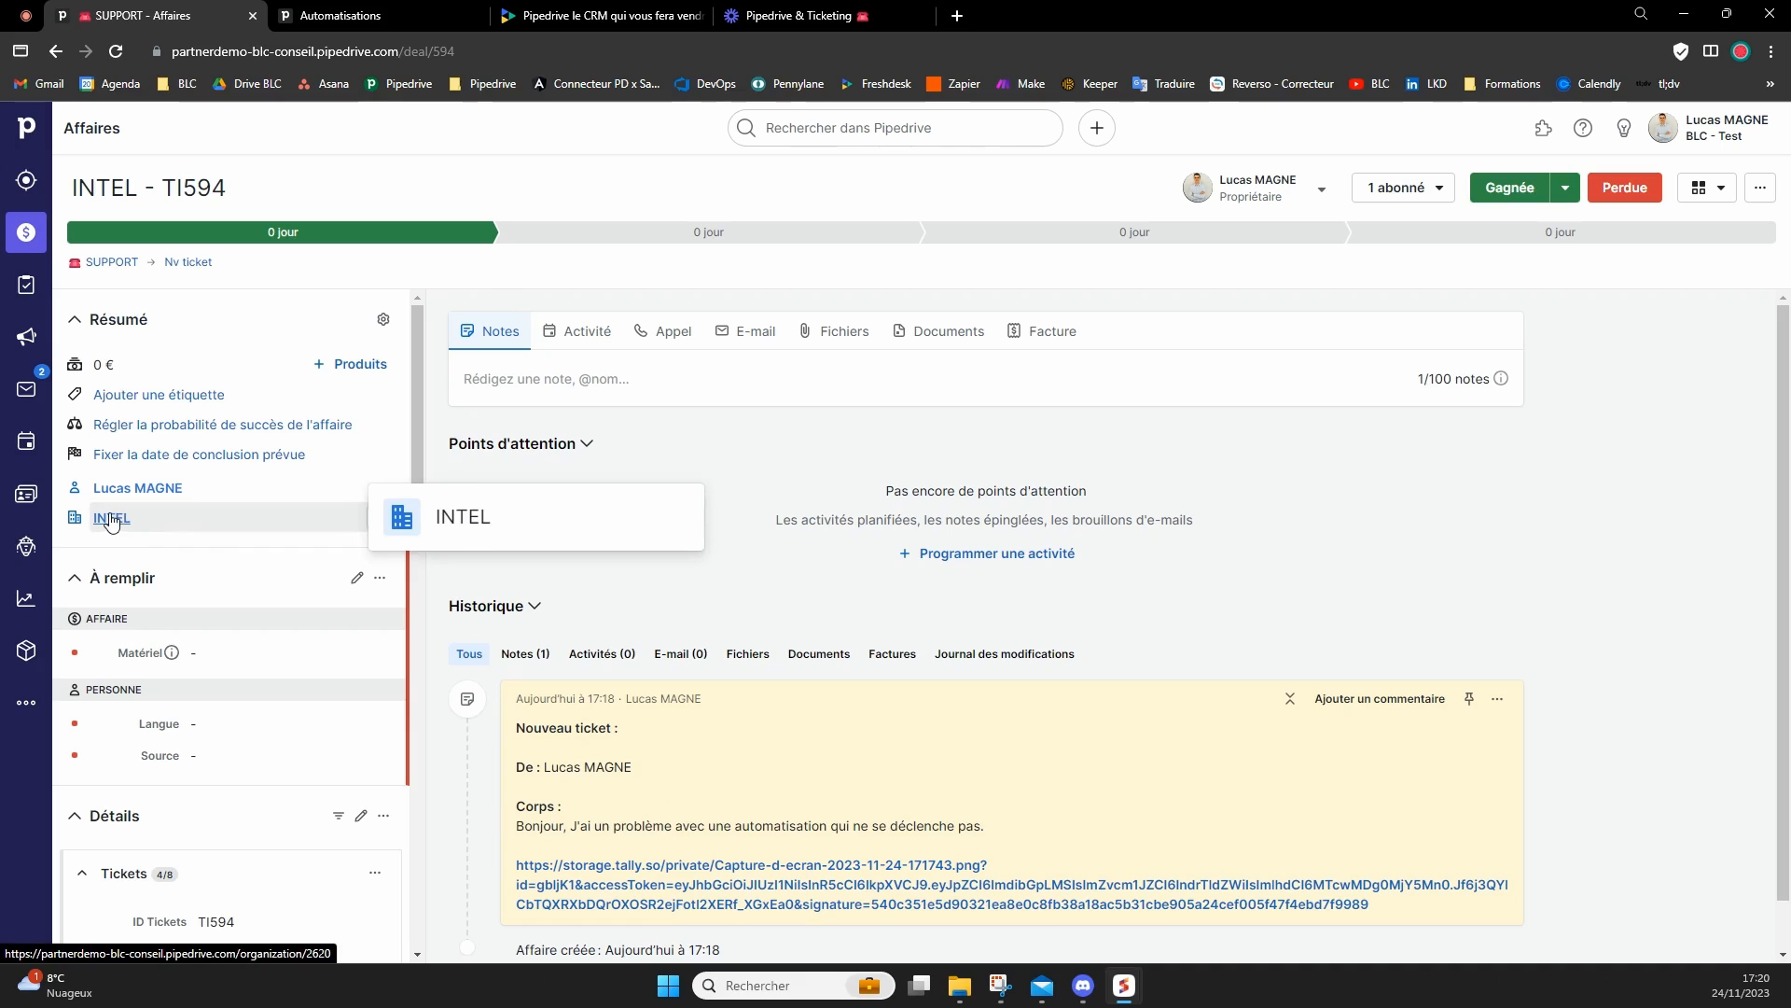
Review the ticket note's message body and view the linked screenshot, closing it when done.
{"action": "scroll", "coordinate": [1005, 677], "scroll_direction": "down", "scroll_amount": 1}
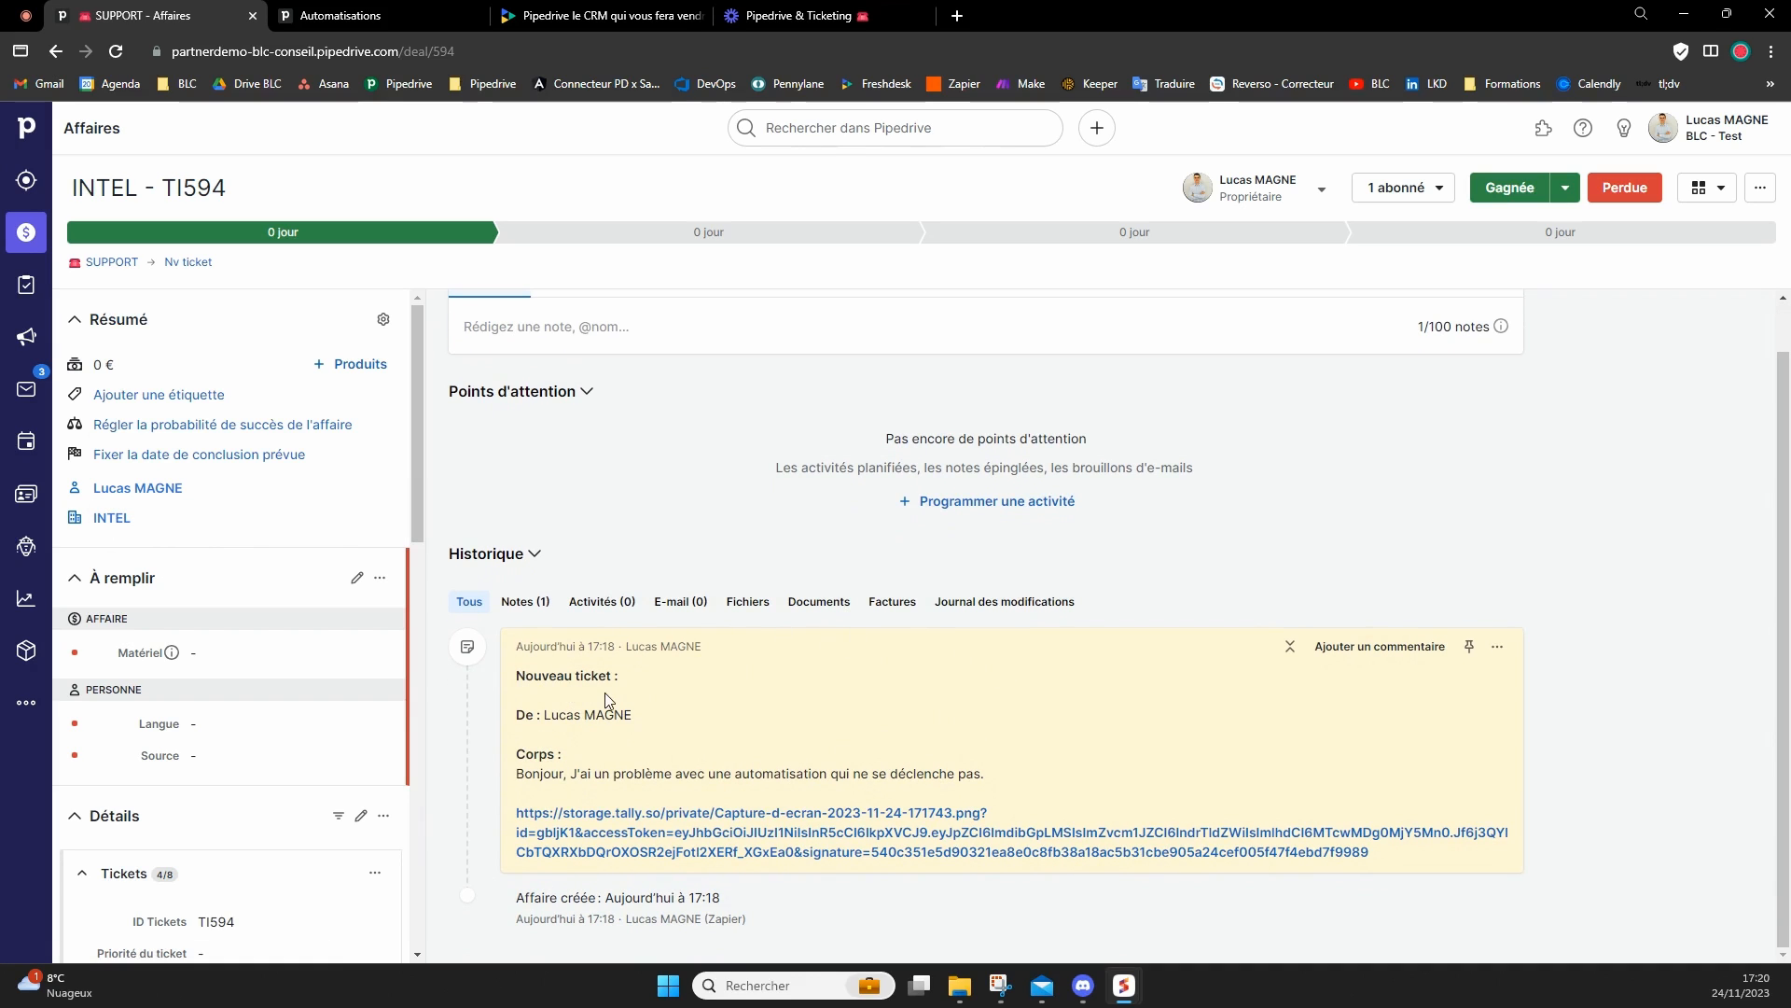
{"action": "left_click_drag", "start_coordinate": [520, 774], "coordinate": [748, 773]}
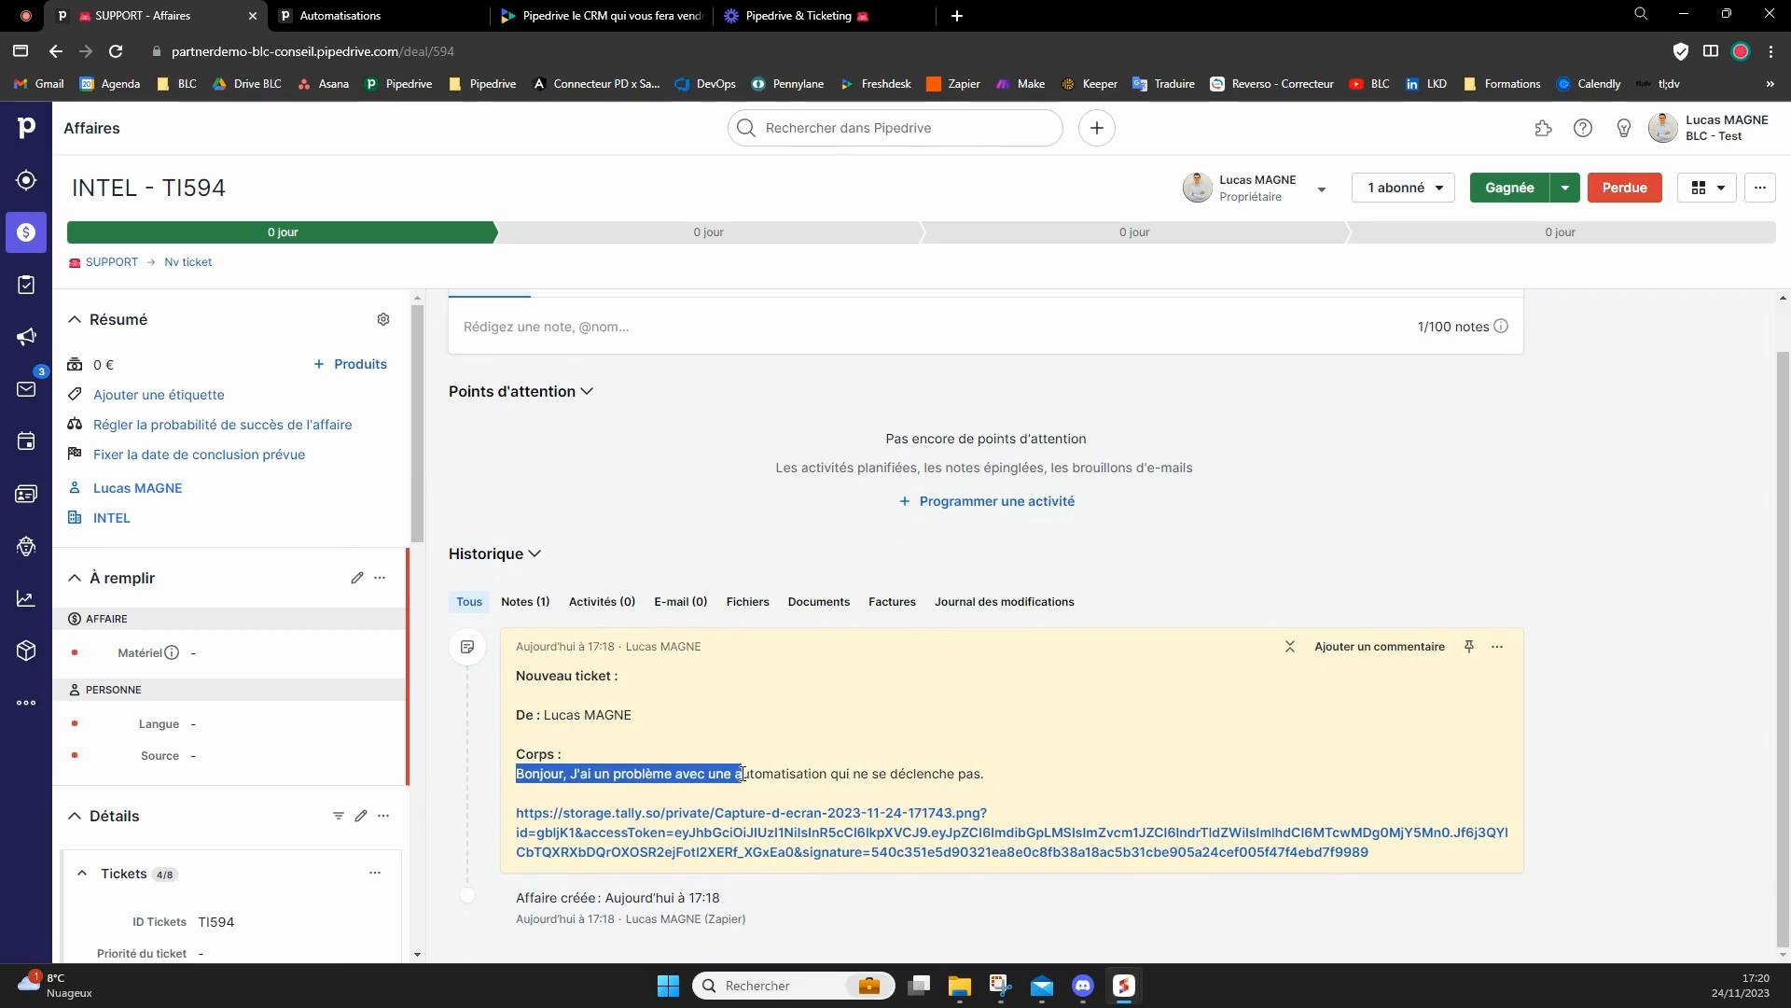
{"action": "left_click", "coordinate": [691, 818]}
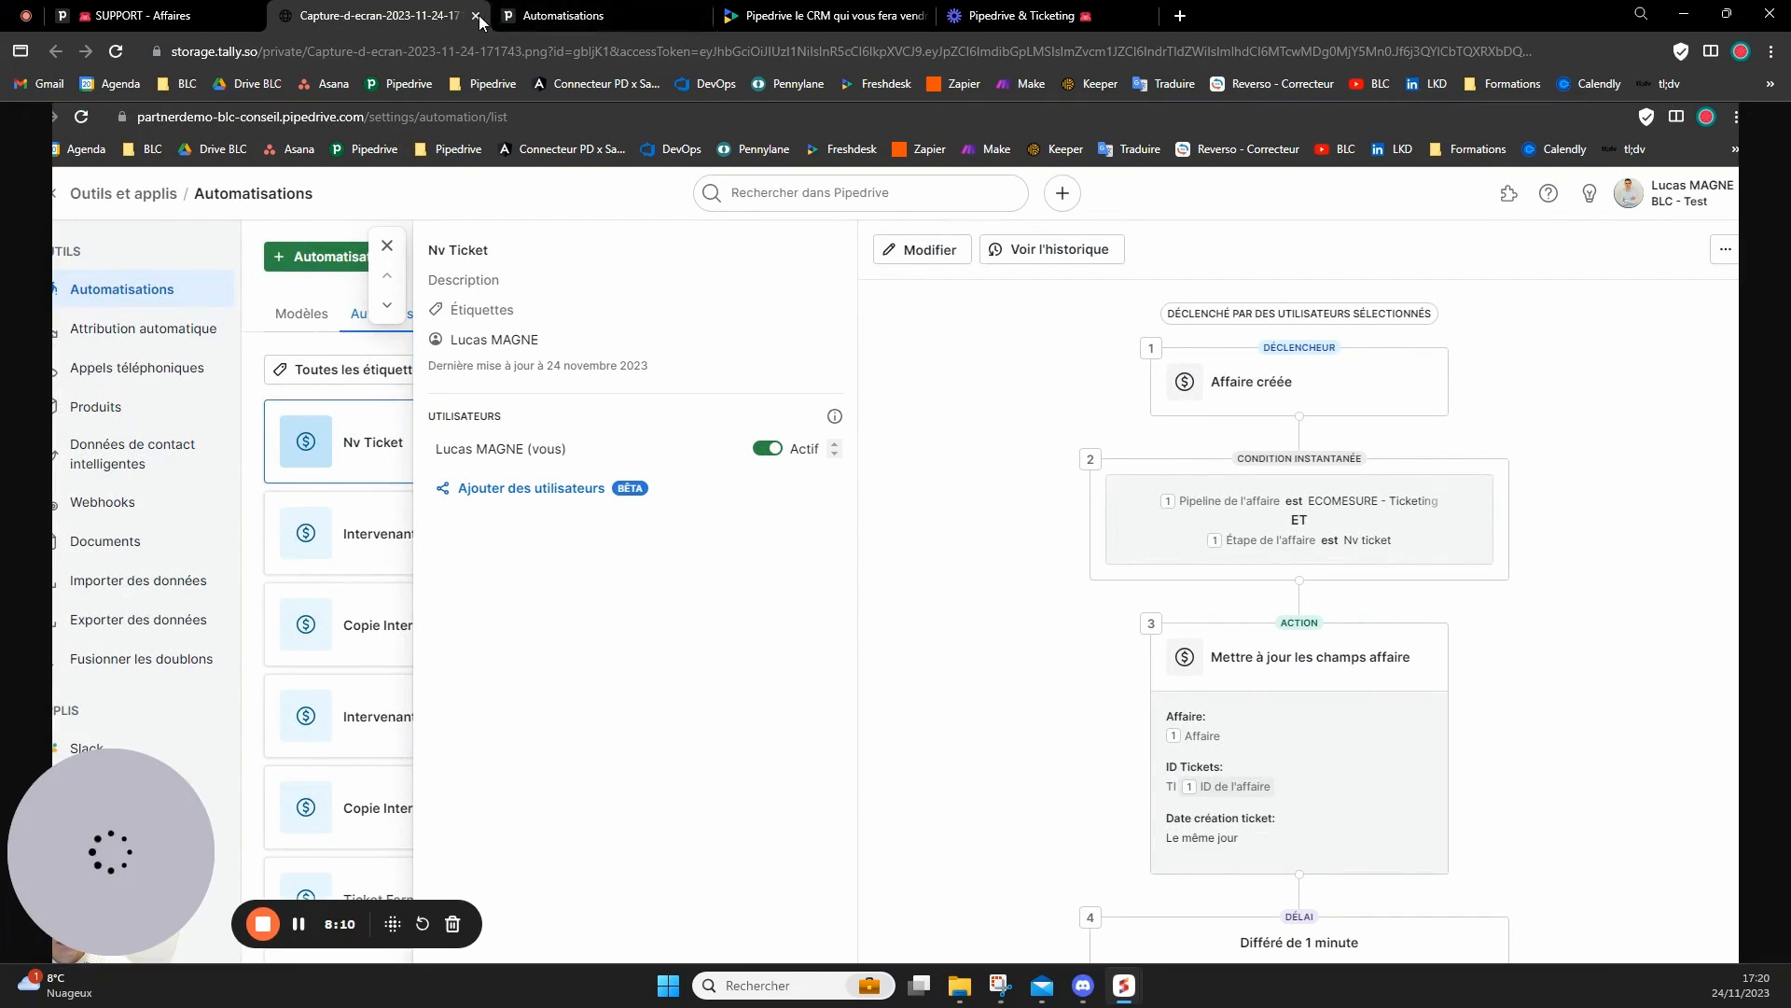
{"action": "left_click", "coordinate": [476, 15]}
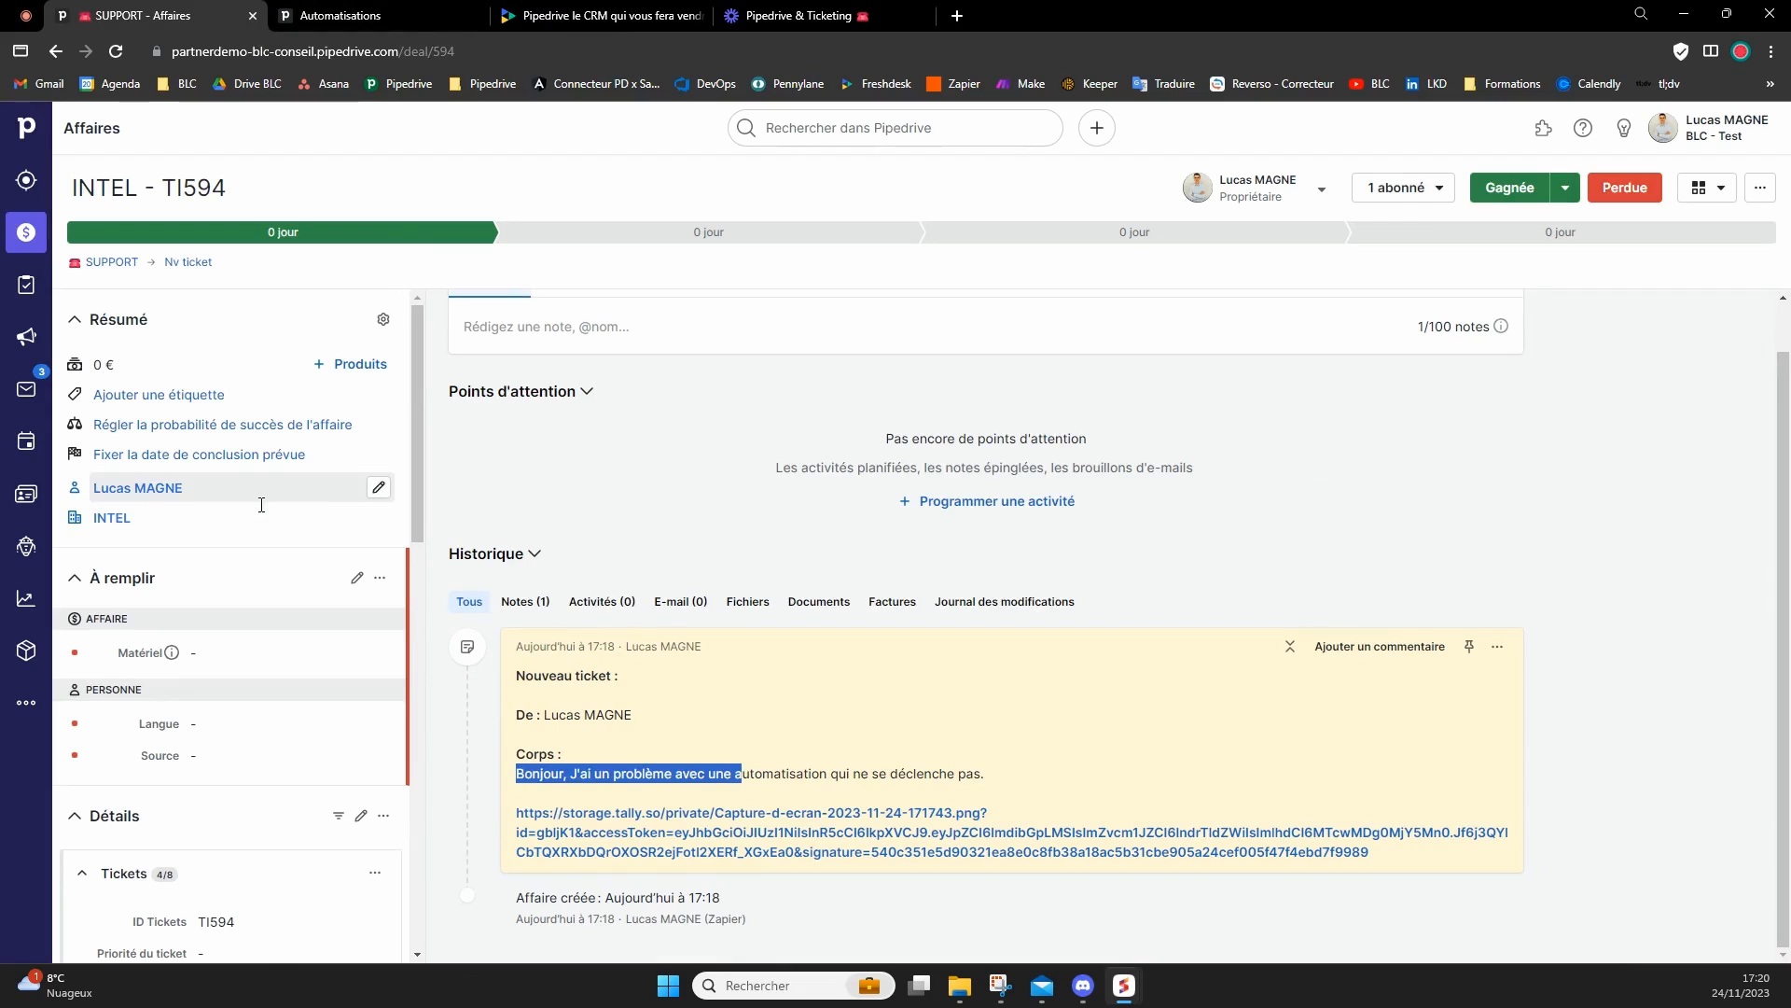
Collapse the "À remplir" section to review the ticket details, and bring the "BLC-Conseil : Nouveau ticket" email window into view.
{"action": "left_click", "coordinate": [125, 581]}
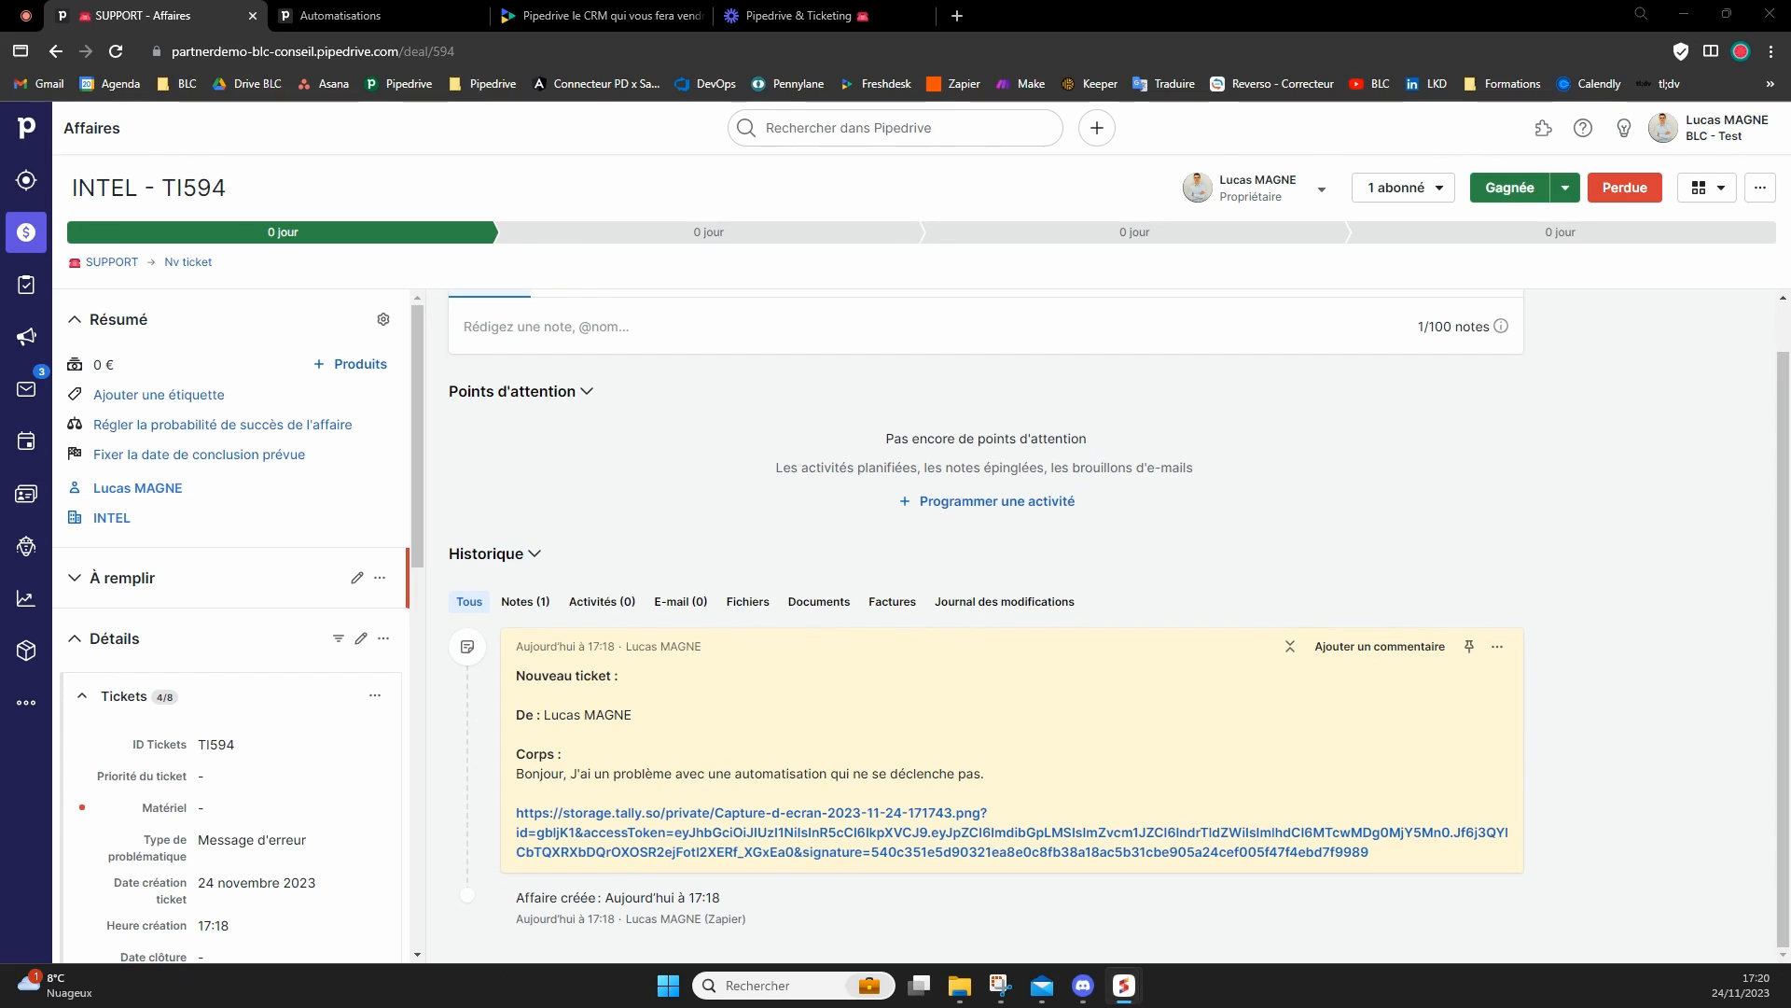
{"action": "left_click_drag", "start_coordinate": [0, 280], "coordinate": [802, 147]}
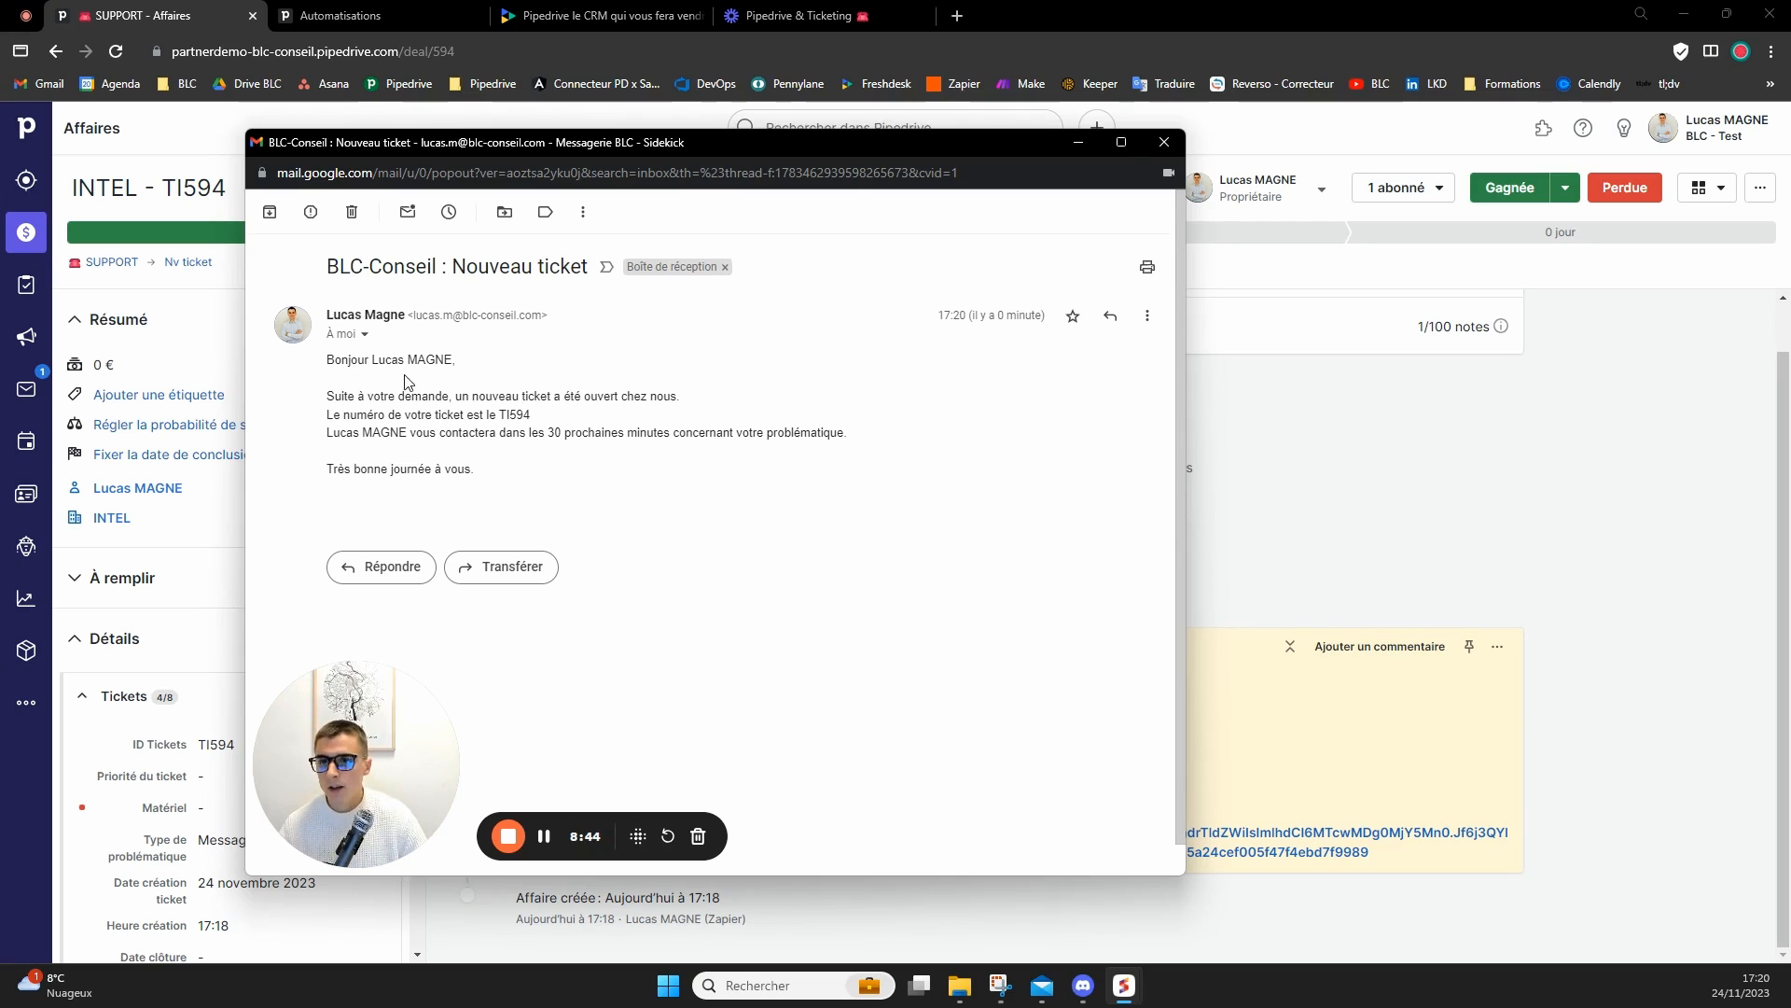
Read the confirmation email's ticket-opening message, ticket number and assigned contact, and close the email window.
{"action": "left_click_drag", "start_coordinate": [374, 395], "coordinate": [678, 398]}
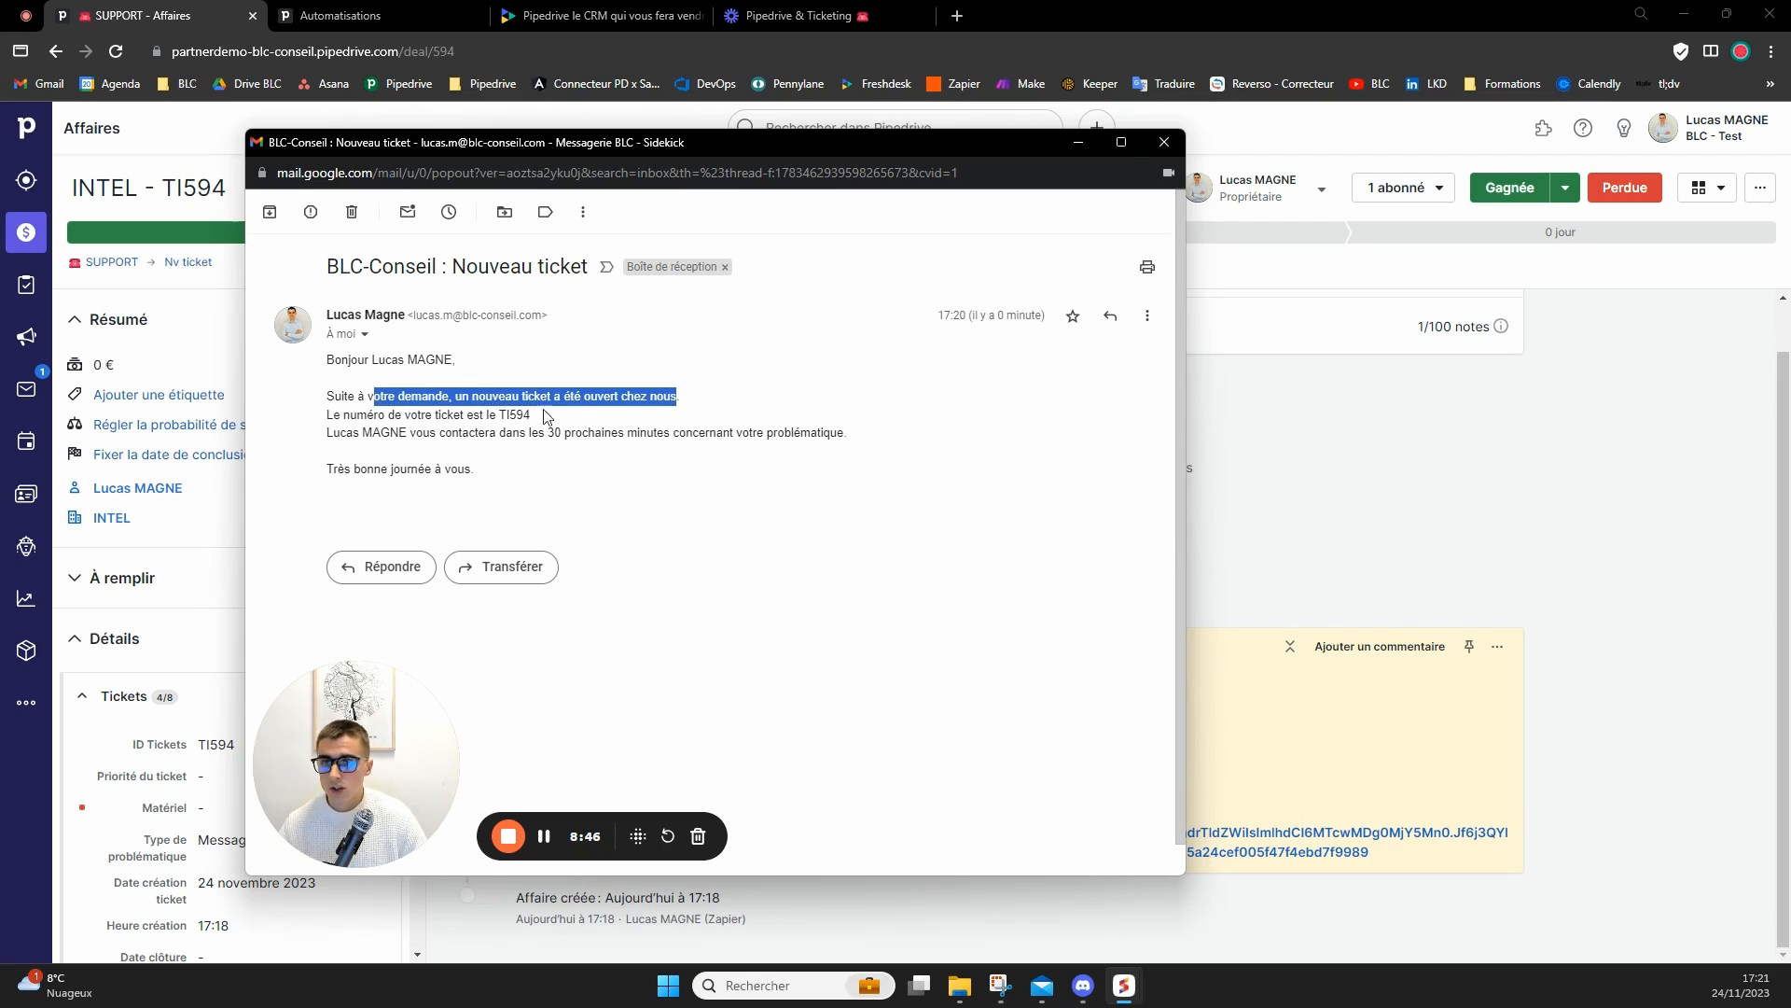
{"action": "left_click_drag", "start_coordinate": [344, 415], "coordinate": [510, 419]}
{"action": "double_click", "coordinate": [514, 414]}
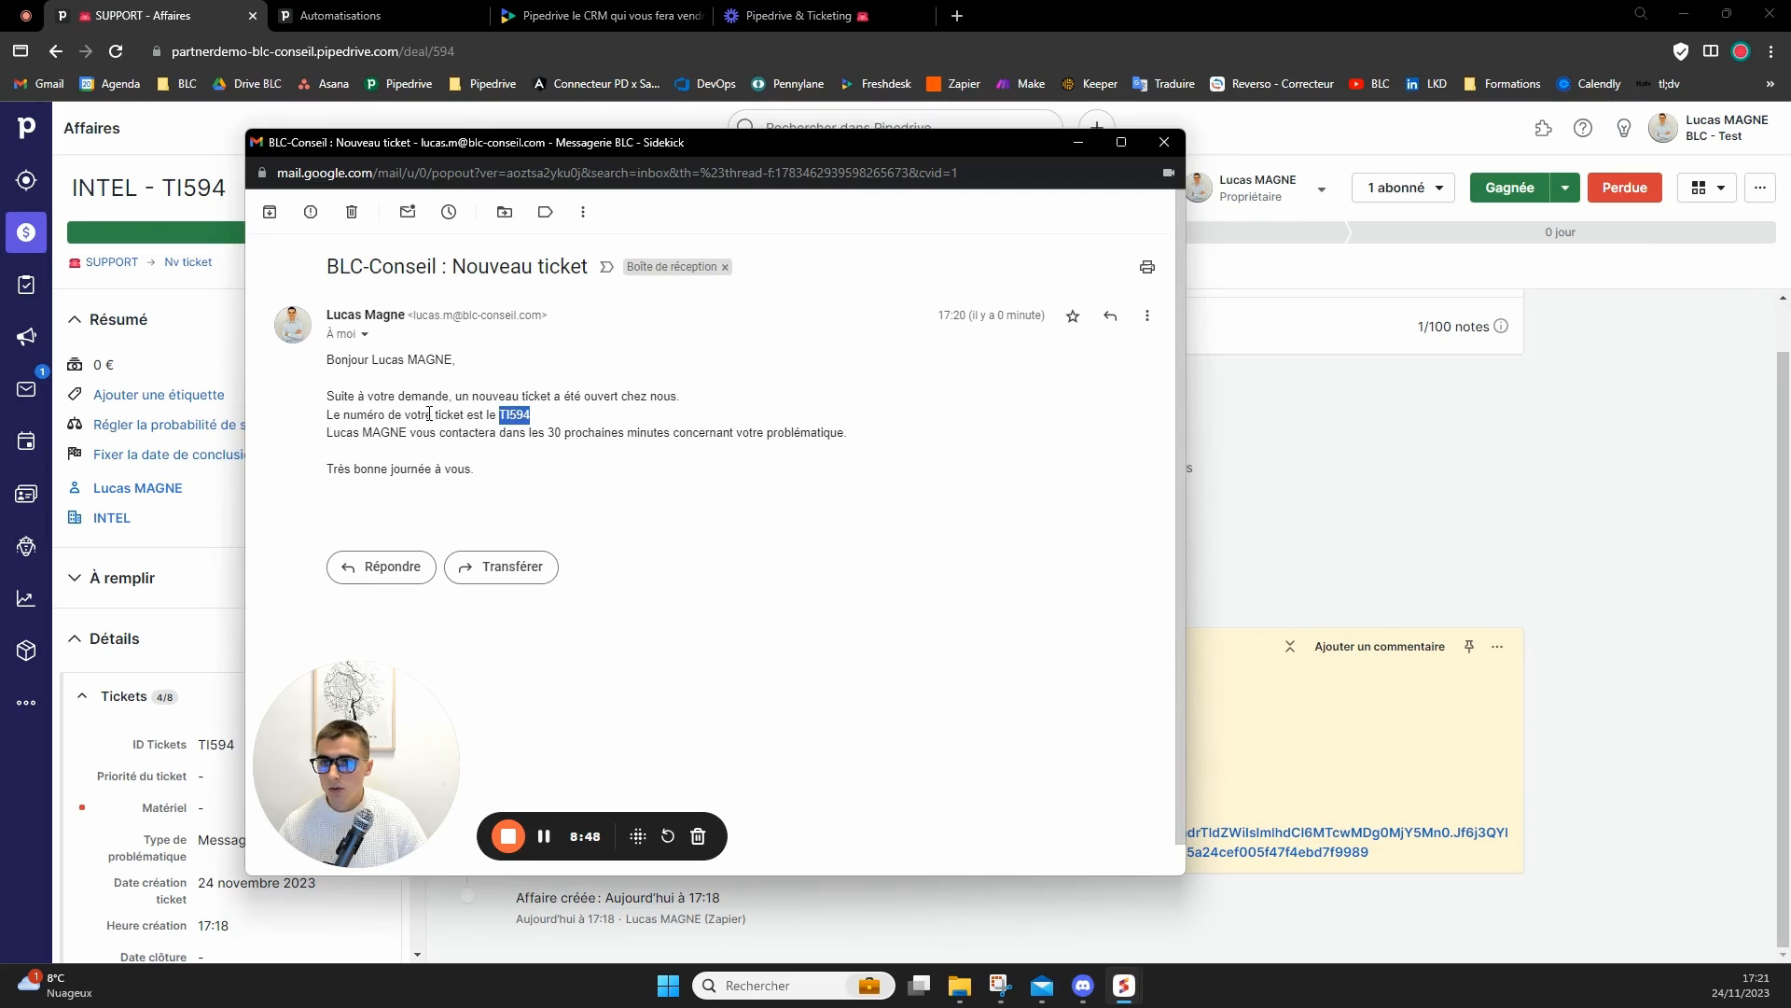
{"action": "left_click_drag", "start_coordinate": [327, 432], "coordinate": [403, 435]}
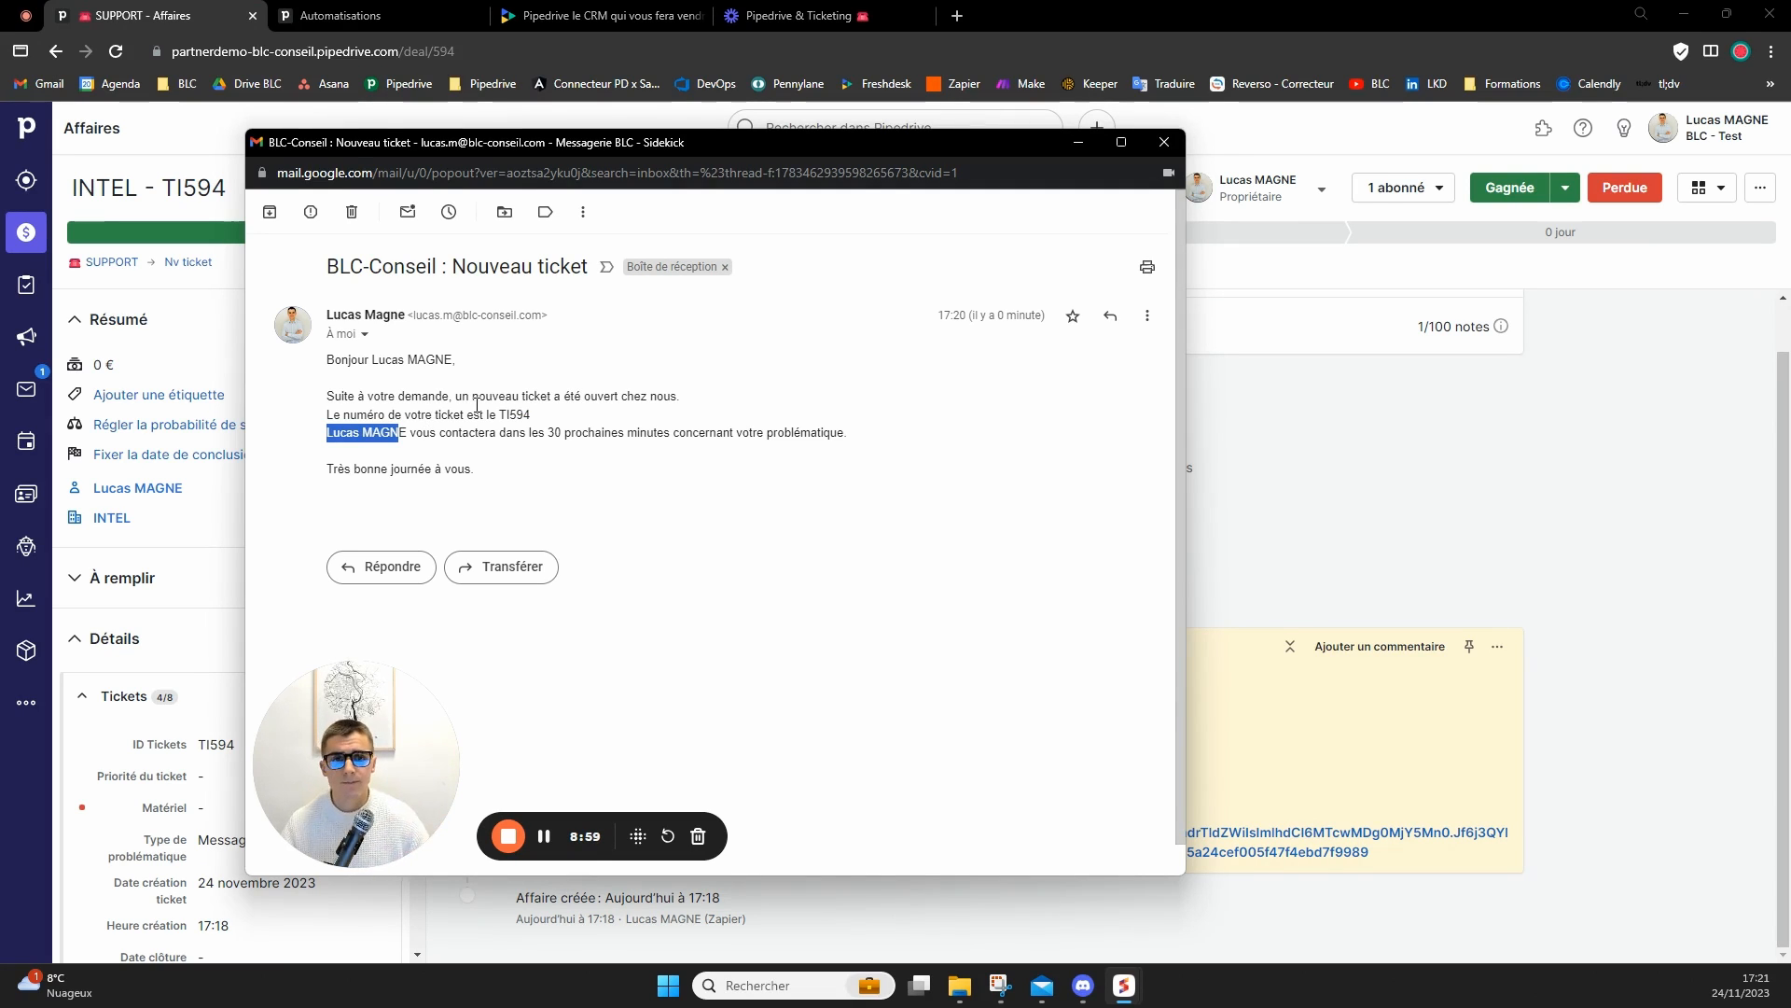
{"action": "left_click", "coordinate": [1164, 142]}
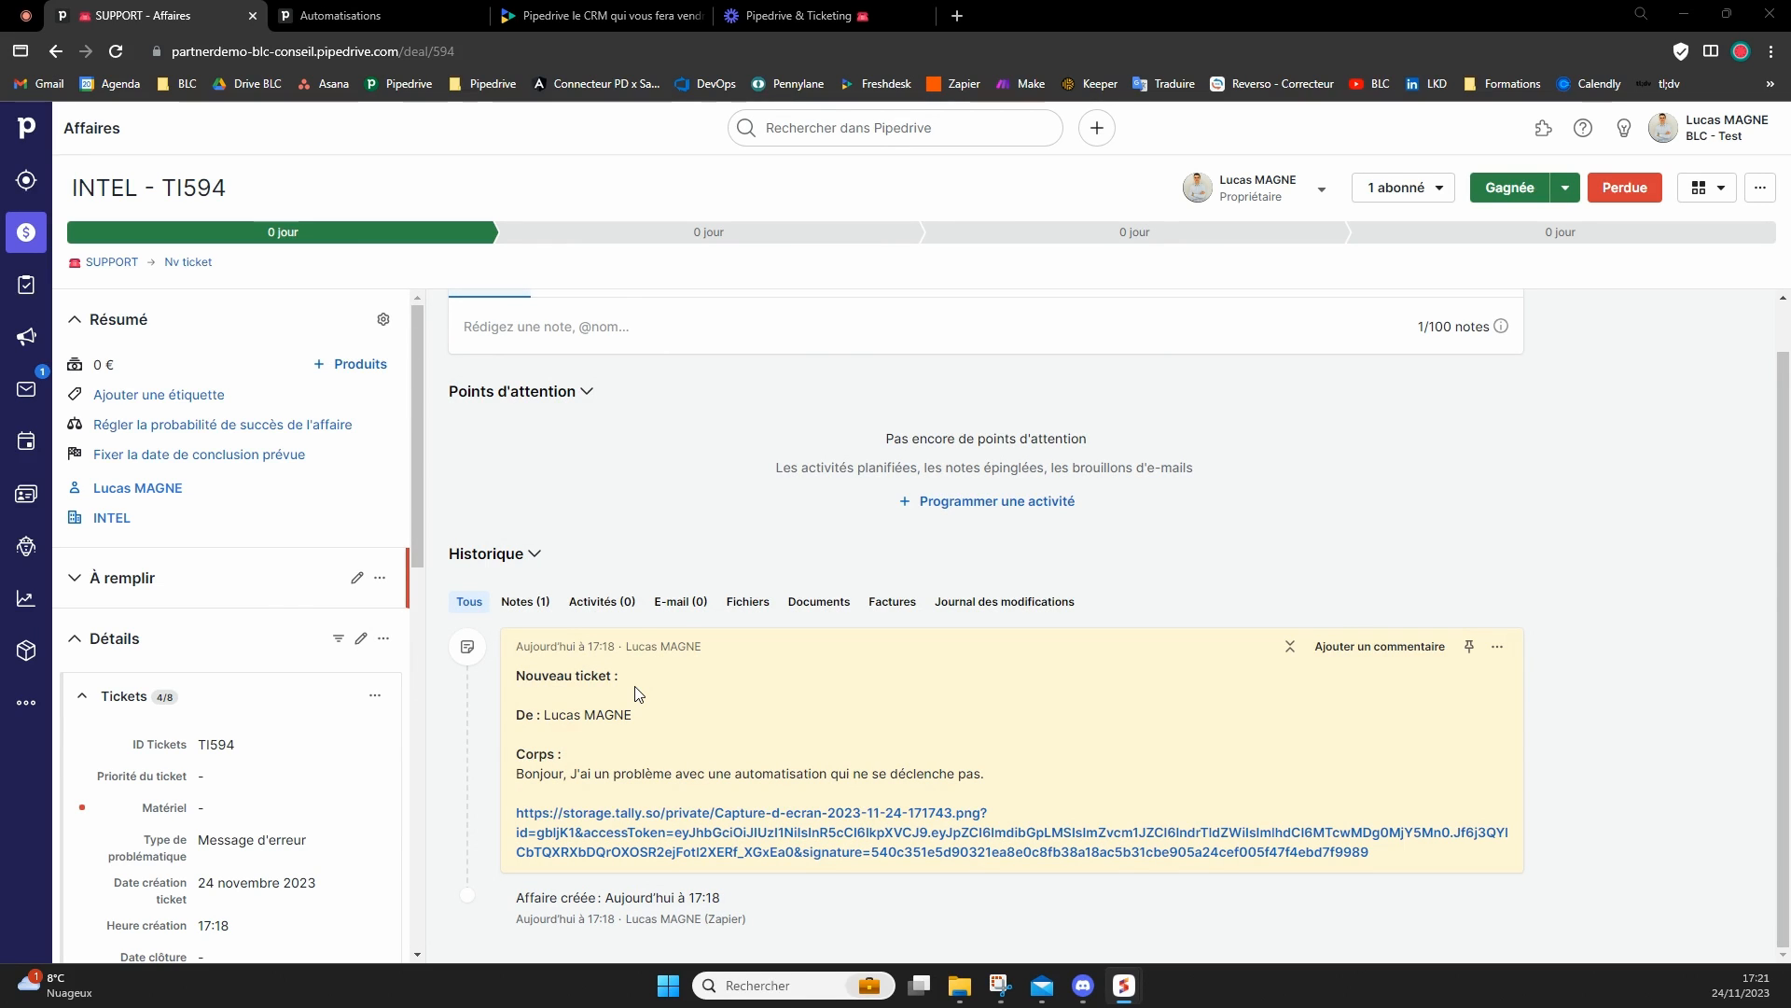
Move the ticket to En cours de traitement, saving the required fields as Matériel ECOMLITE 2, Langue Français and Source La bonne alternance.
{"action": "scroll", "coordinate": [637, 692], "scroll_direction": "up", "scroll_amount": 1}
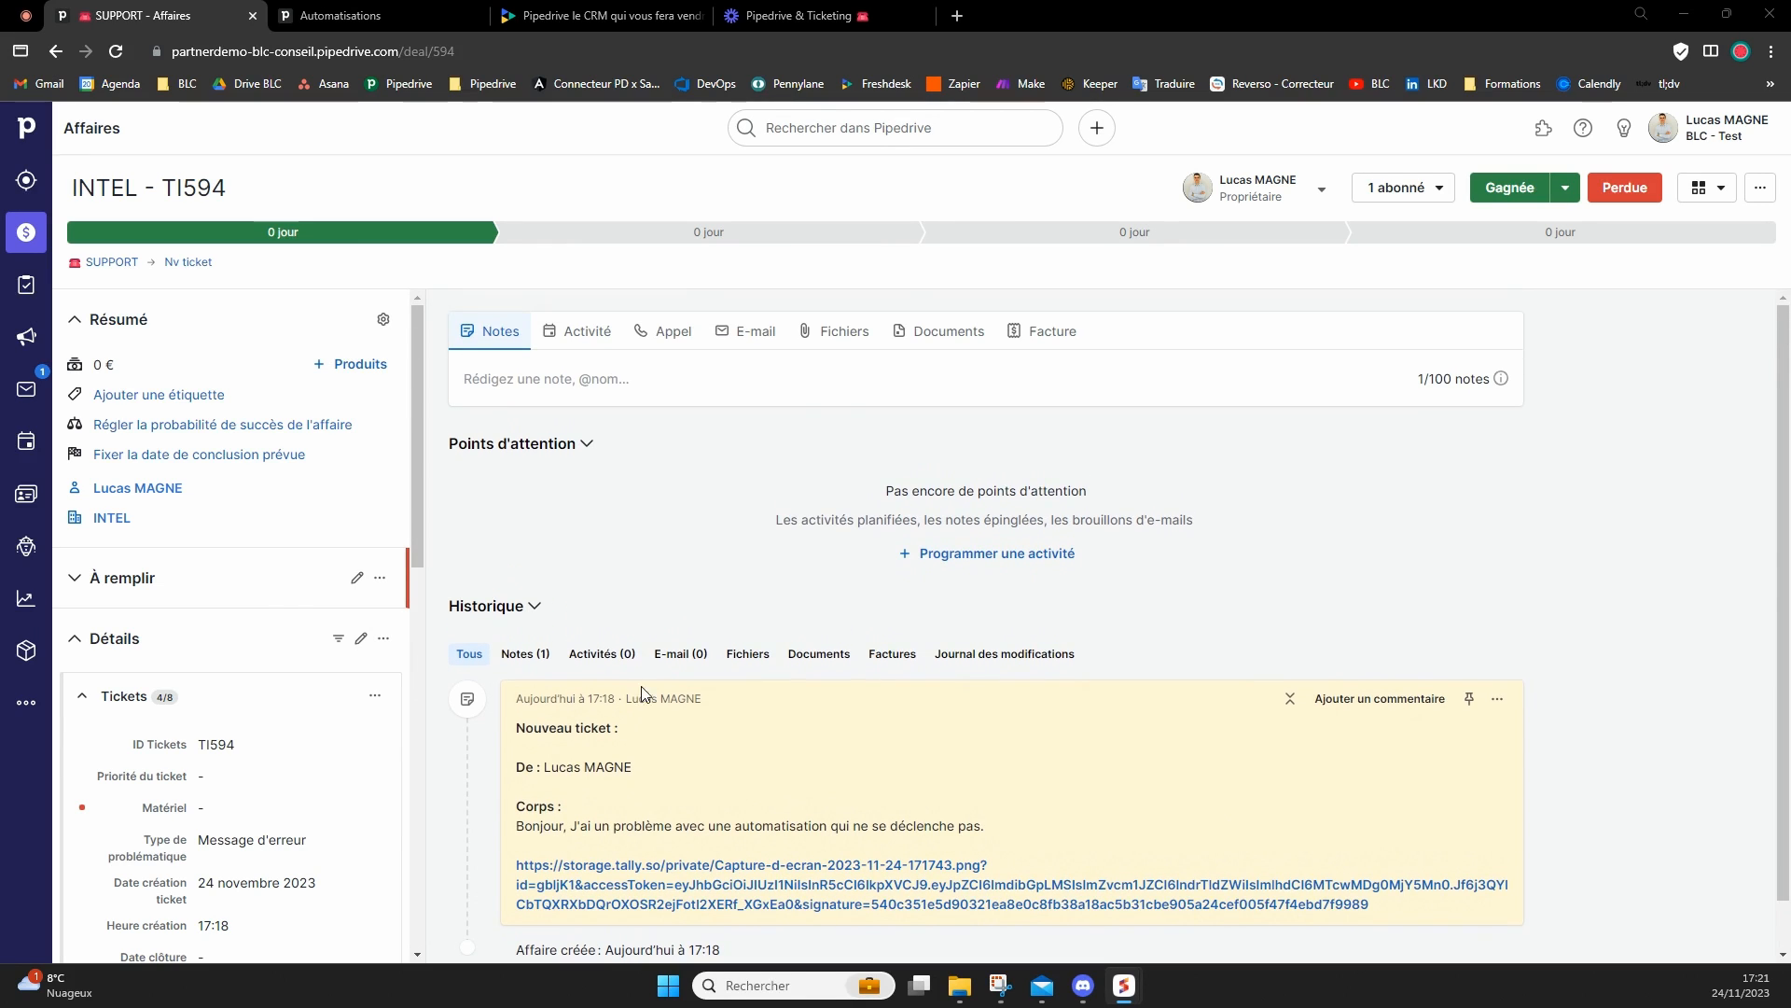
{"action": "left_click", "coordinate": [686, 233]}
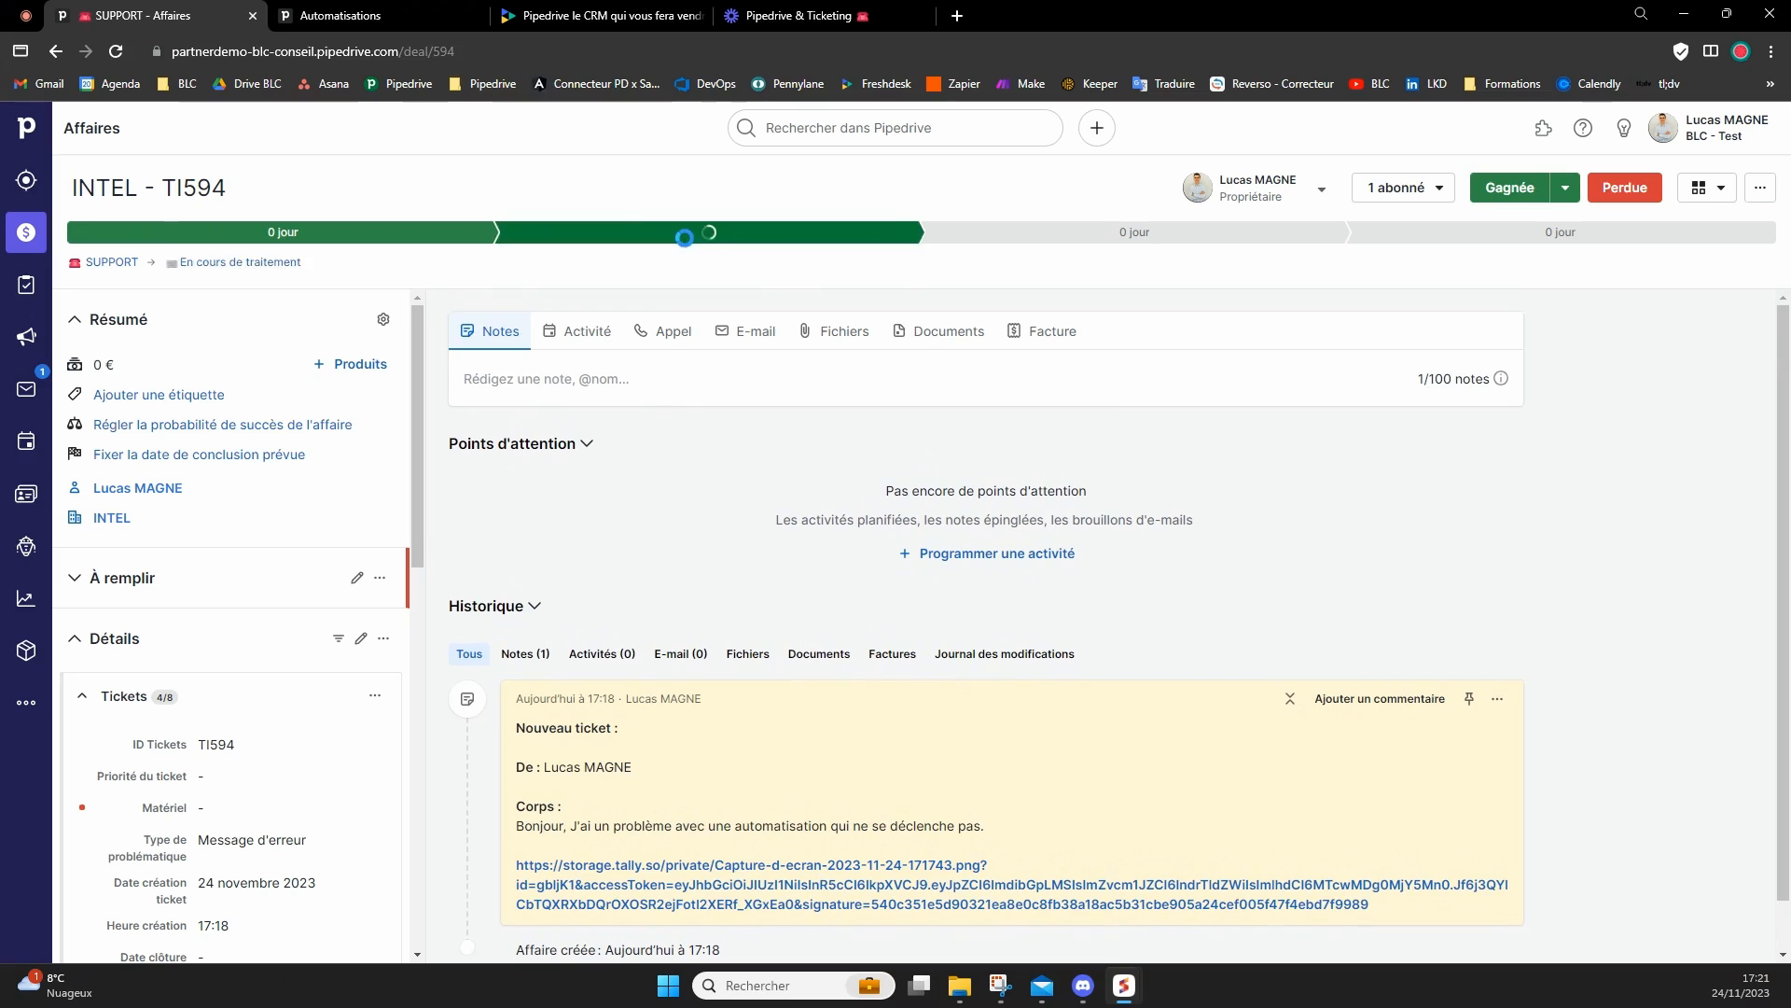
{"action": "left_click", "coordinate": [809, 310]}
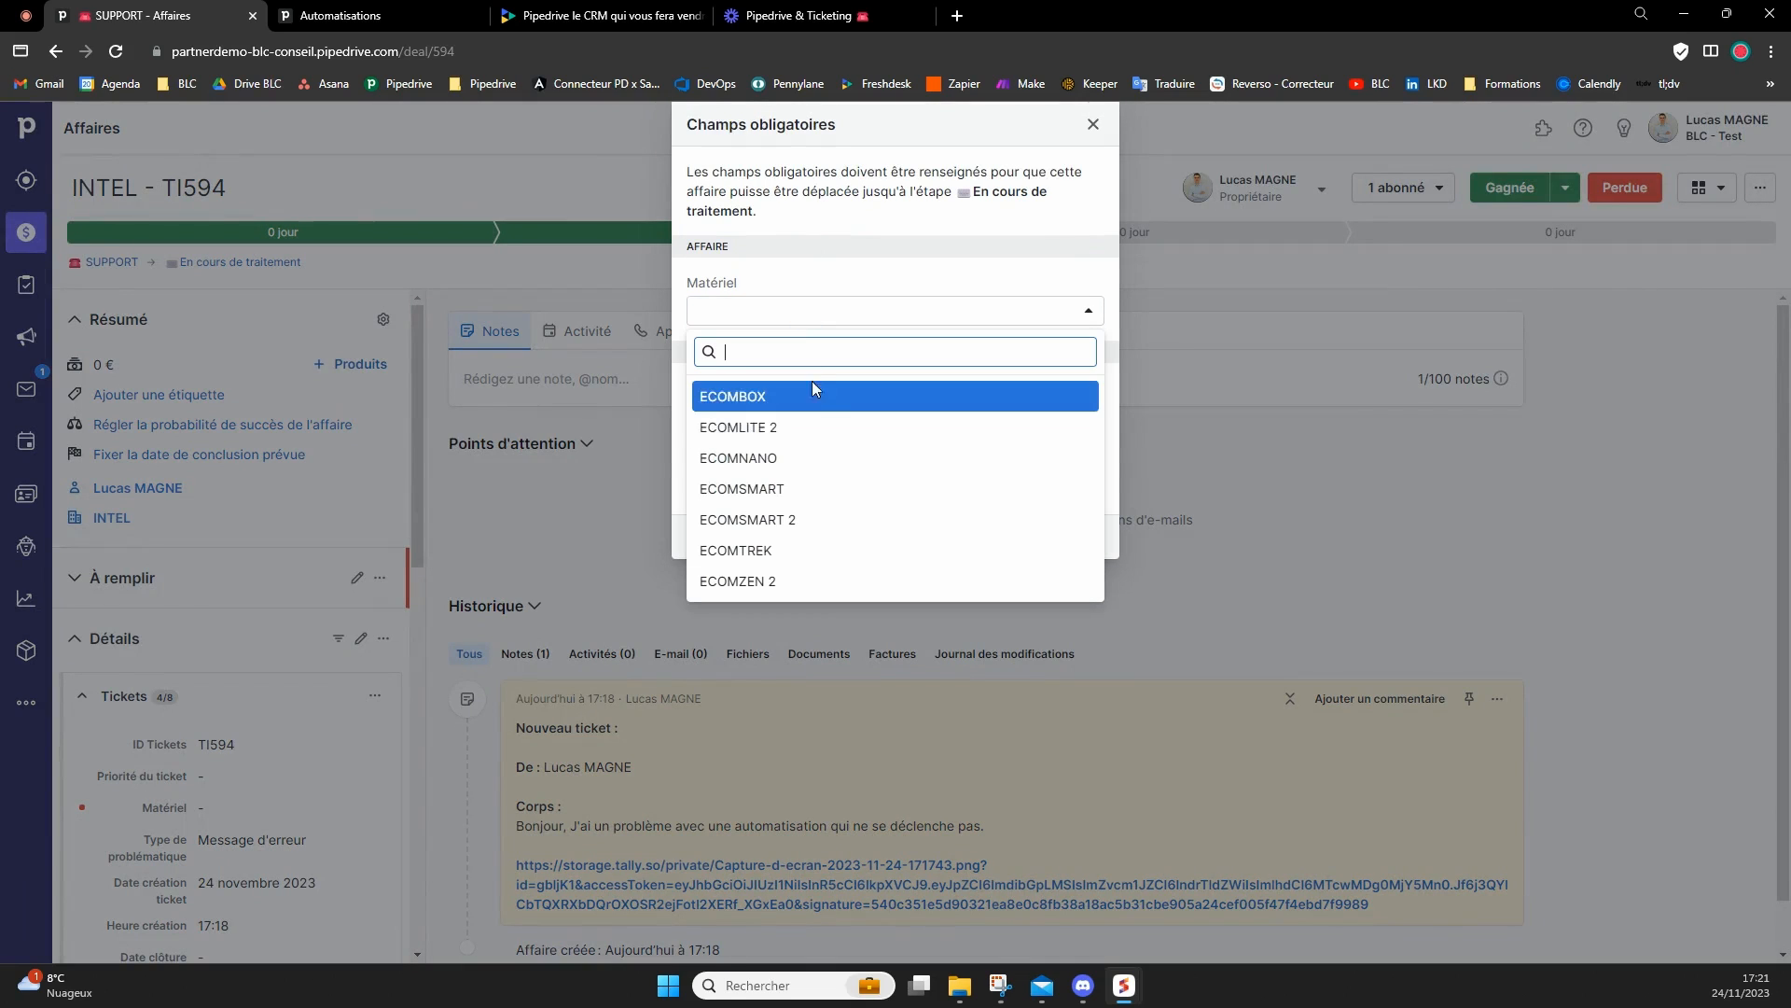
{"action": "left_click", "coordinate": [814, 427]}
{"action": "left_click", "coordinate": [859, 289]}
{"action": "left_click", "coordinate": [827, 416]}
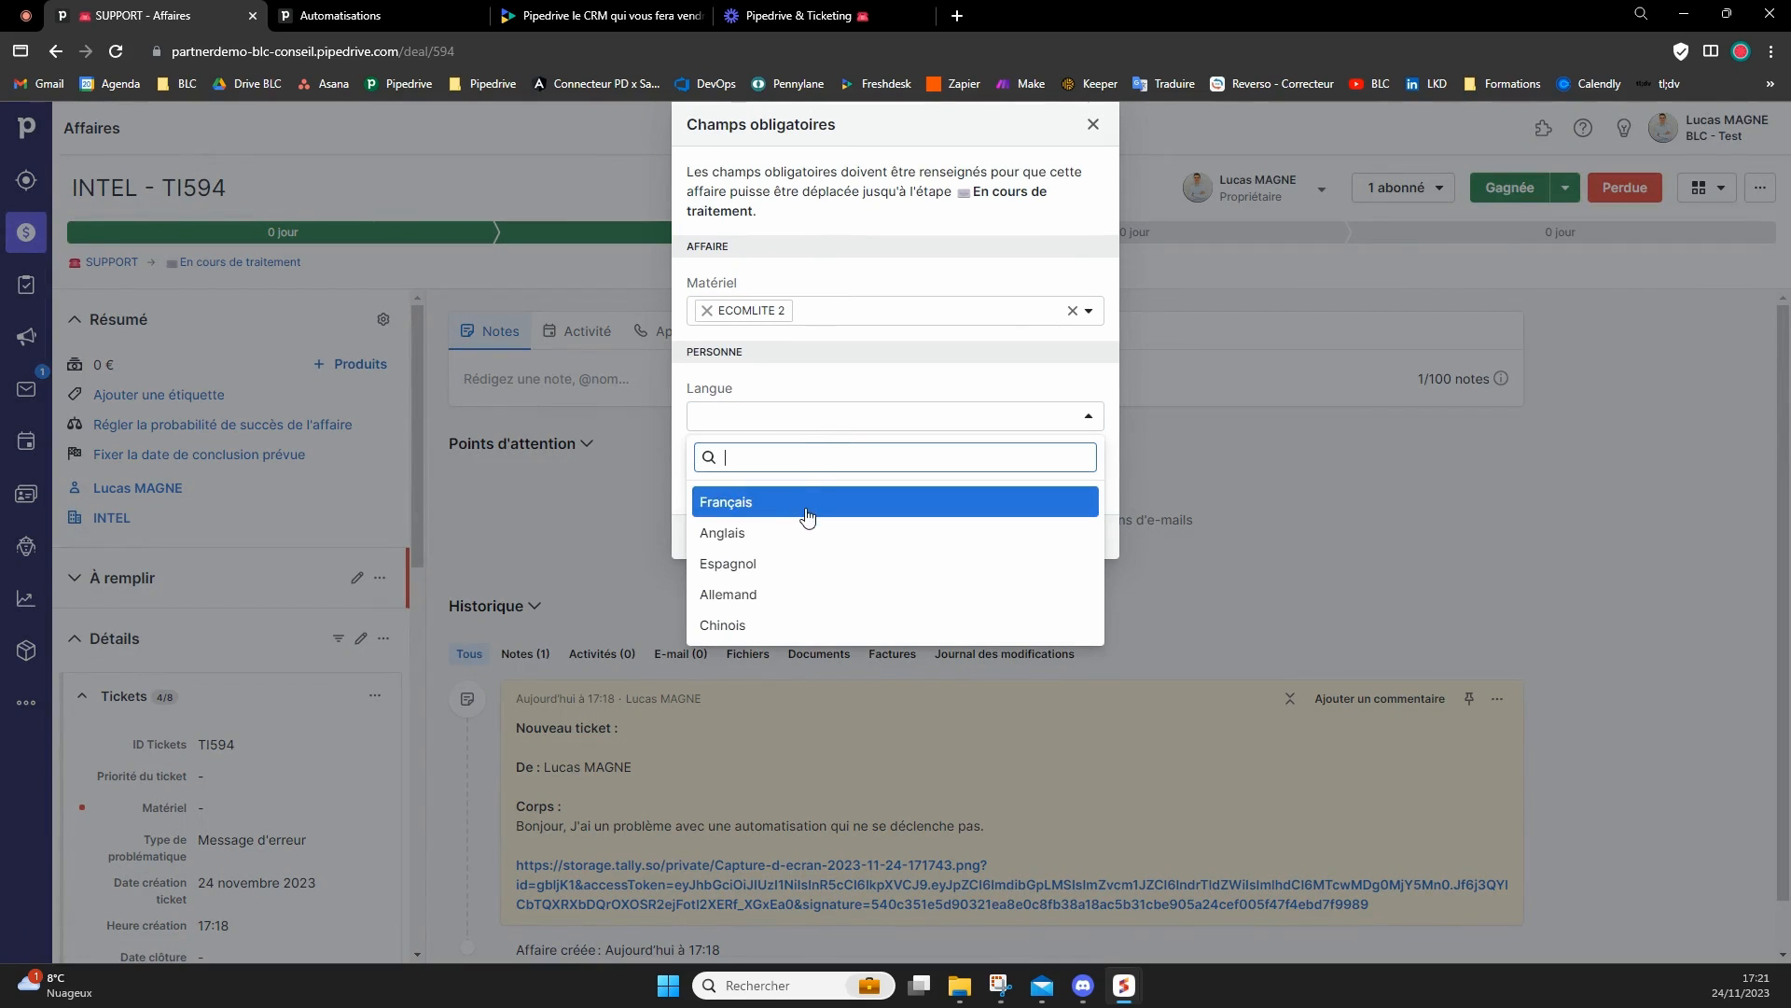
{"action": "left_click", "coordinate": [804, 502]}
{"action": "left_click", "coordinate": [820, 404]}
{"action": "left_click", "coordinate": [795, 490]}
{"action": "left_click", "coordinate": [804, 597]}
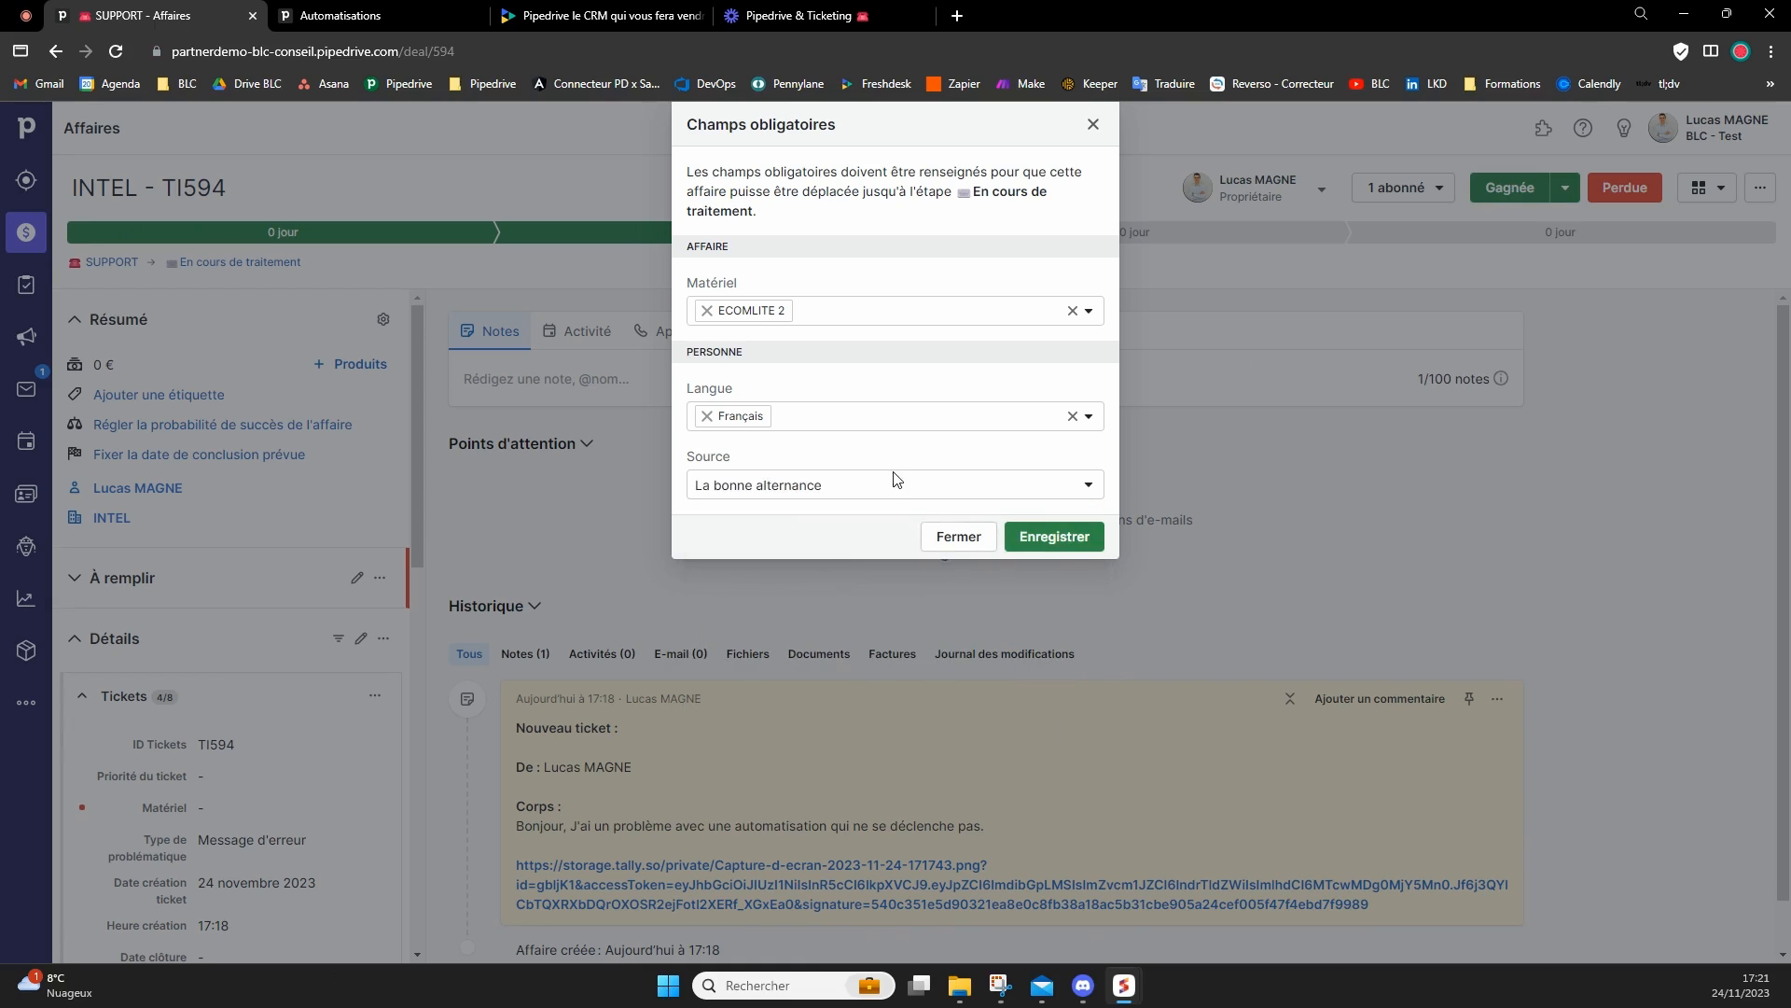
{"action": "left_click", "coordinate": [1046, 541]}
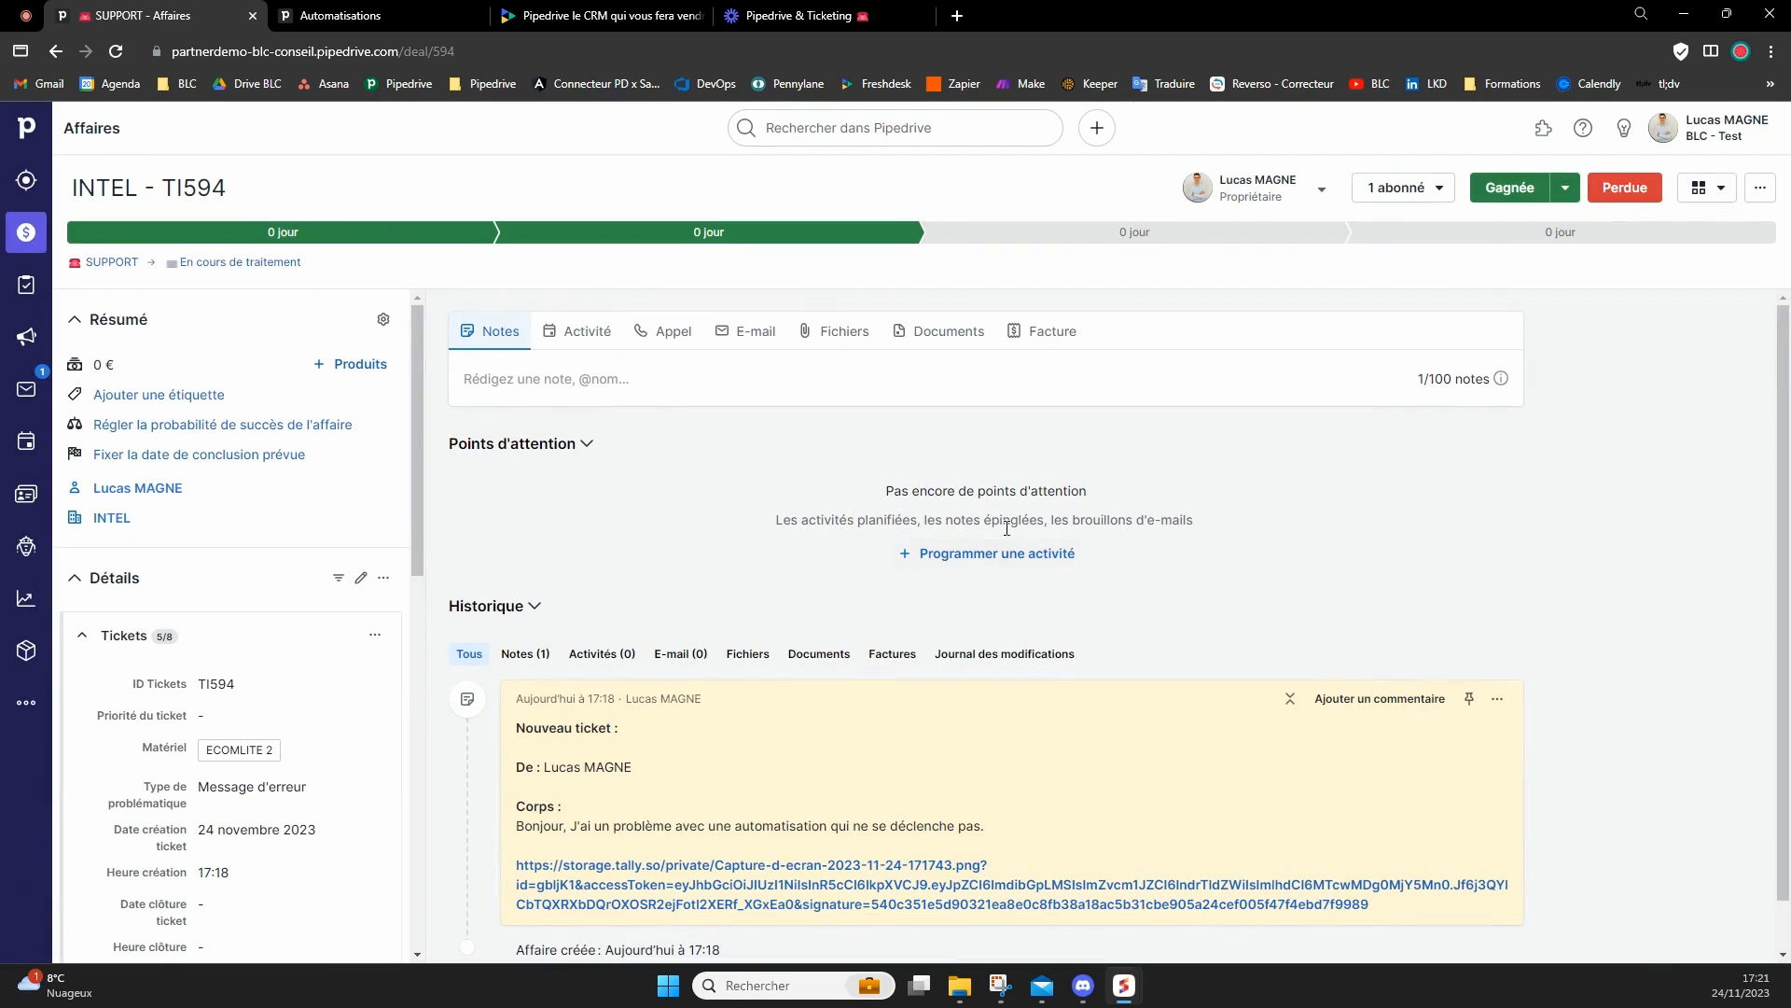
Check the ID Tickets value in the ticket's Tickets details.
{"action": "scroll", "coordinate": [264, 618], "scroll_direction": "down", "scroll_amount": 1}
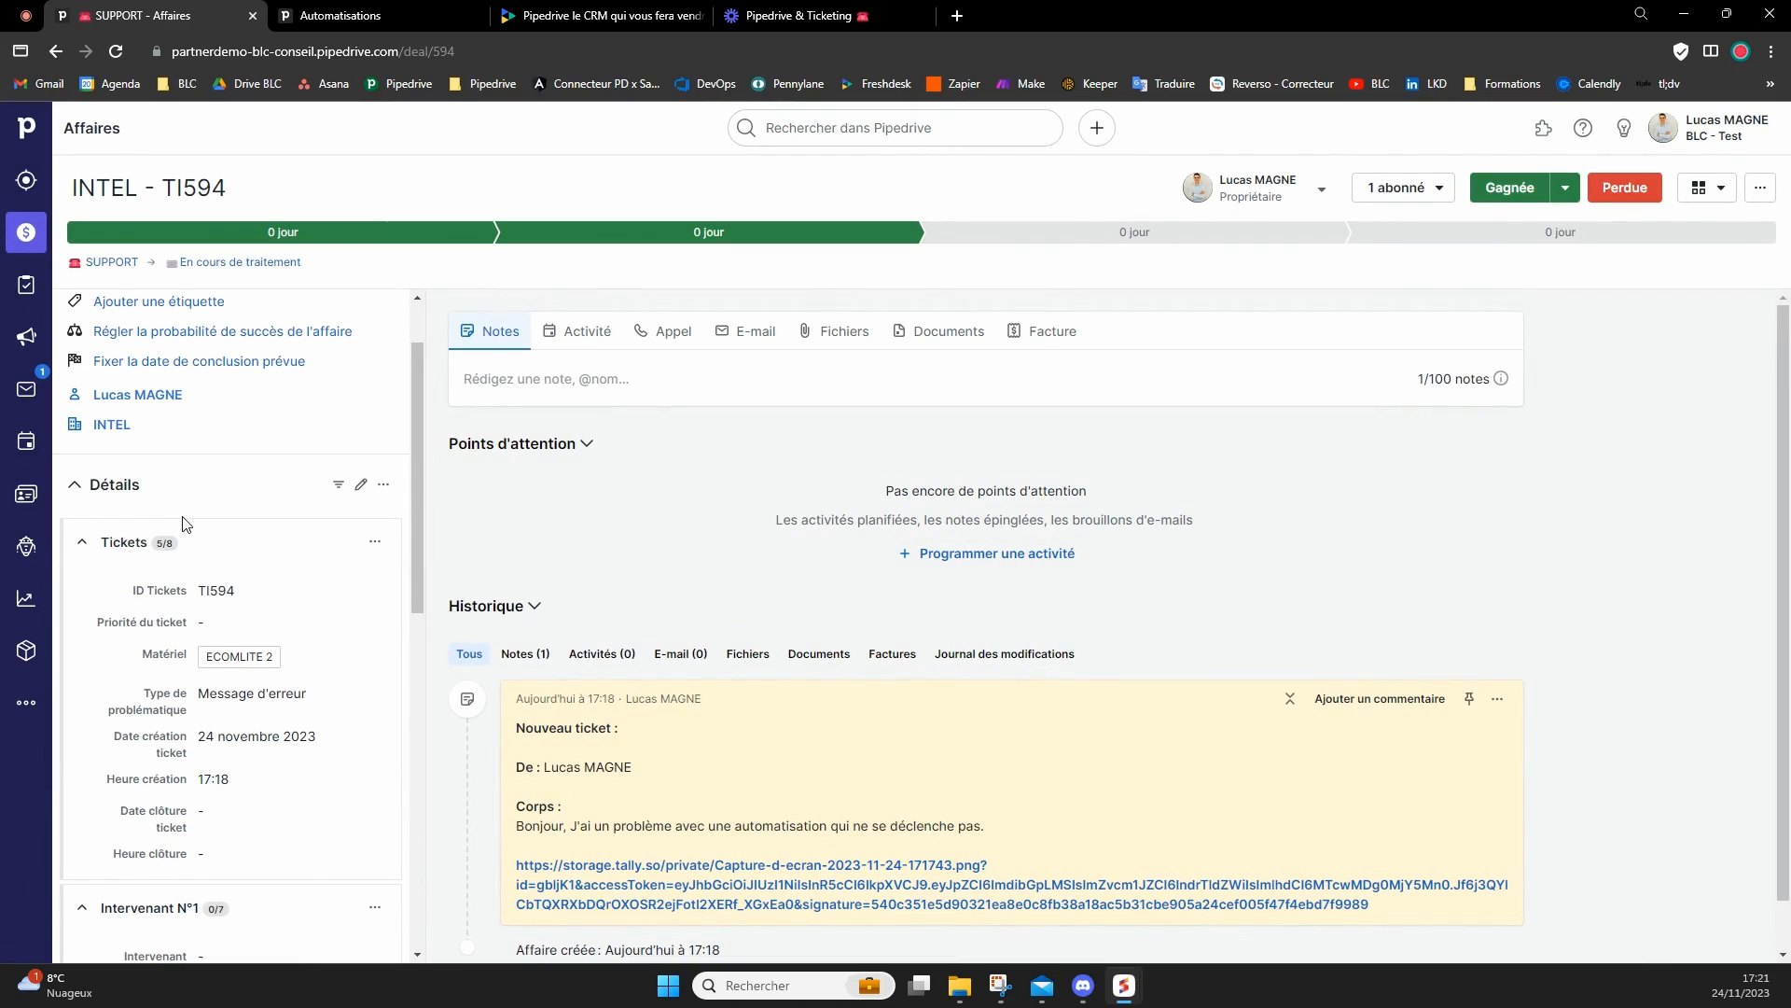
{"action": "double_click", "coordinate": [220, 593]}
{"action": "left_click", "coordinate": [221, 596]}
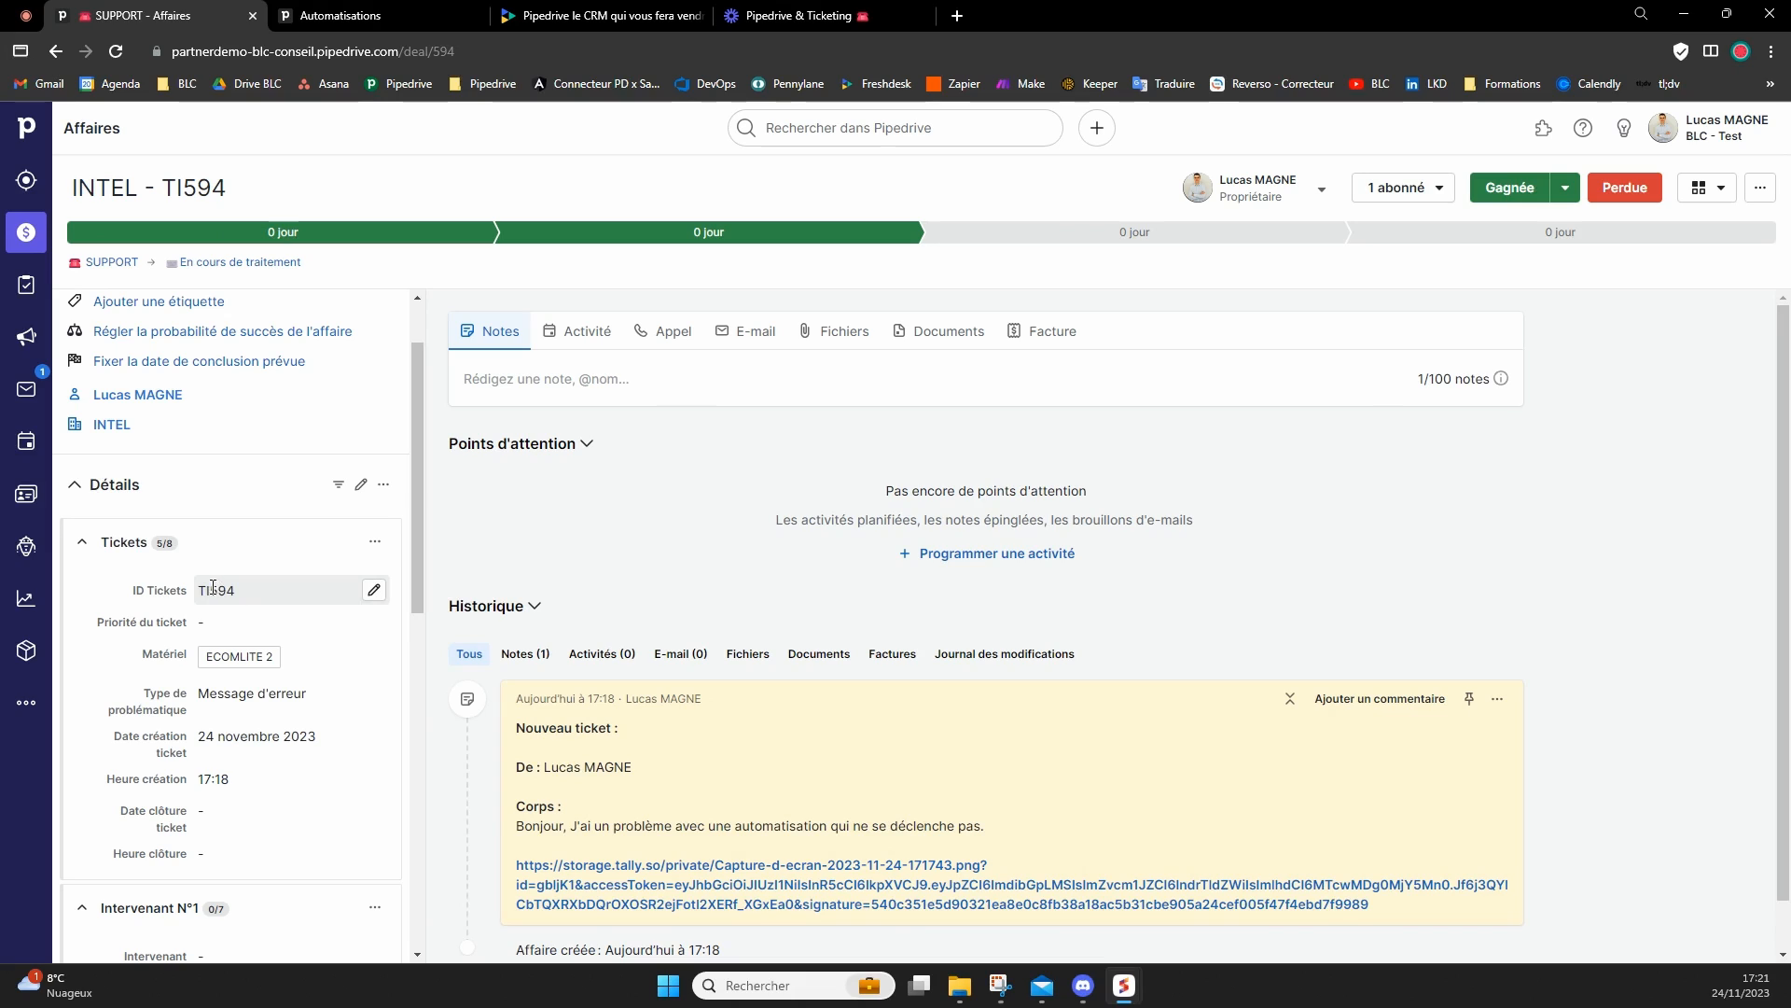
{"action": "left_click_drag", "start_coordinate": [212, 591], "coordinate": [205, 588]}
{"action": "left_click", "coordinate": [233, 591]}
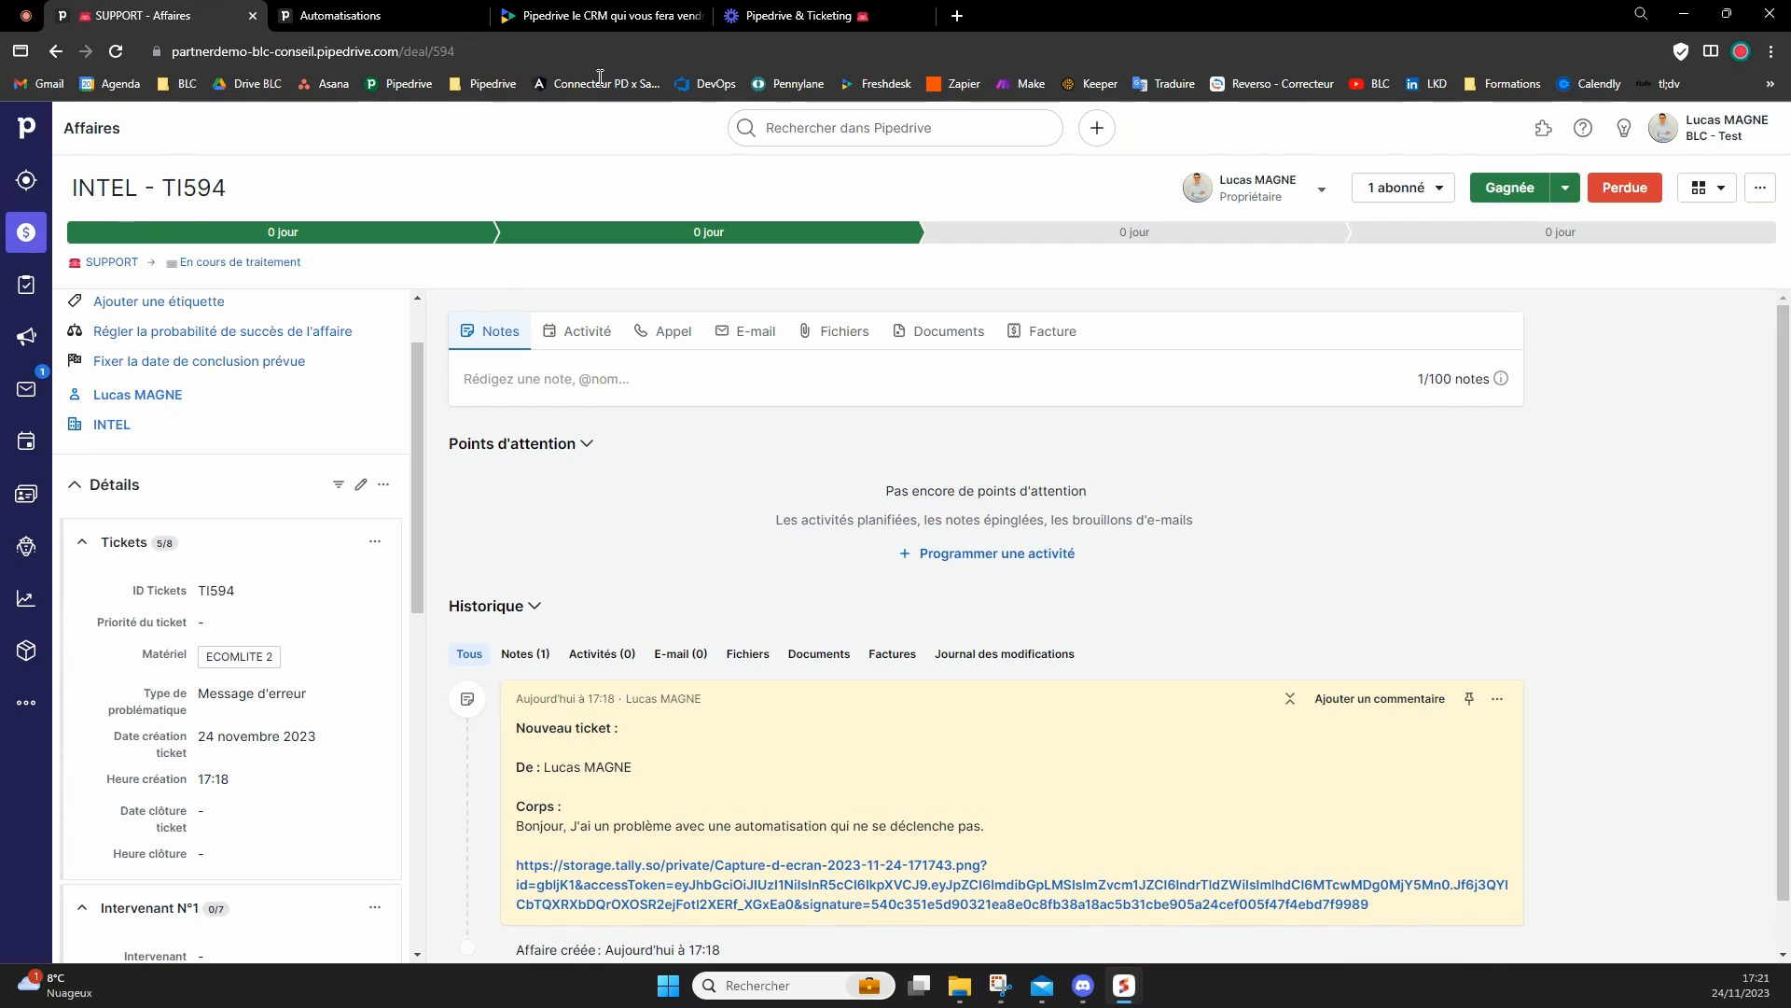
Set the ticket's priority (Priorité du ticket) to the red P1 level and save it.
{"action": "left_click", "coordinate": [229, 621]}
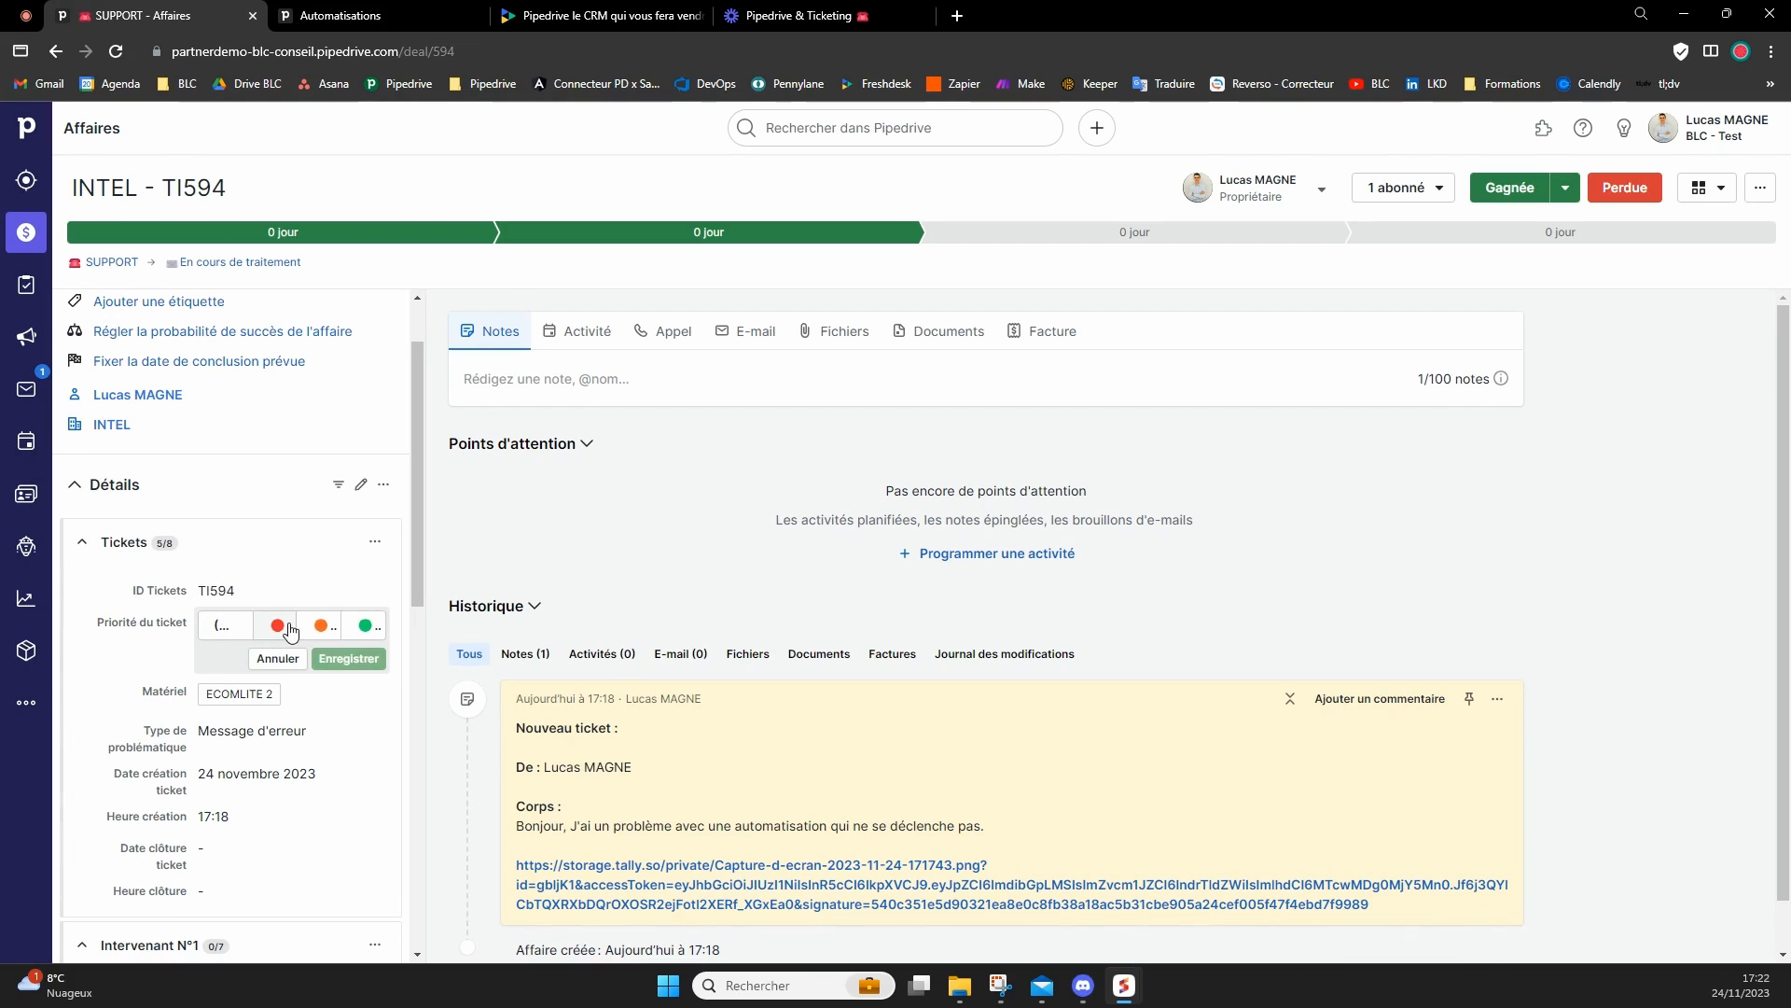
{"action": "left_click", "coordinate": [290, 630]}
{"action": "left_click", "coordinate": [320, 628]}
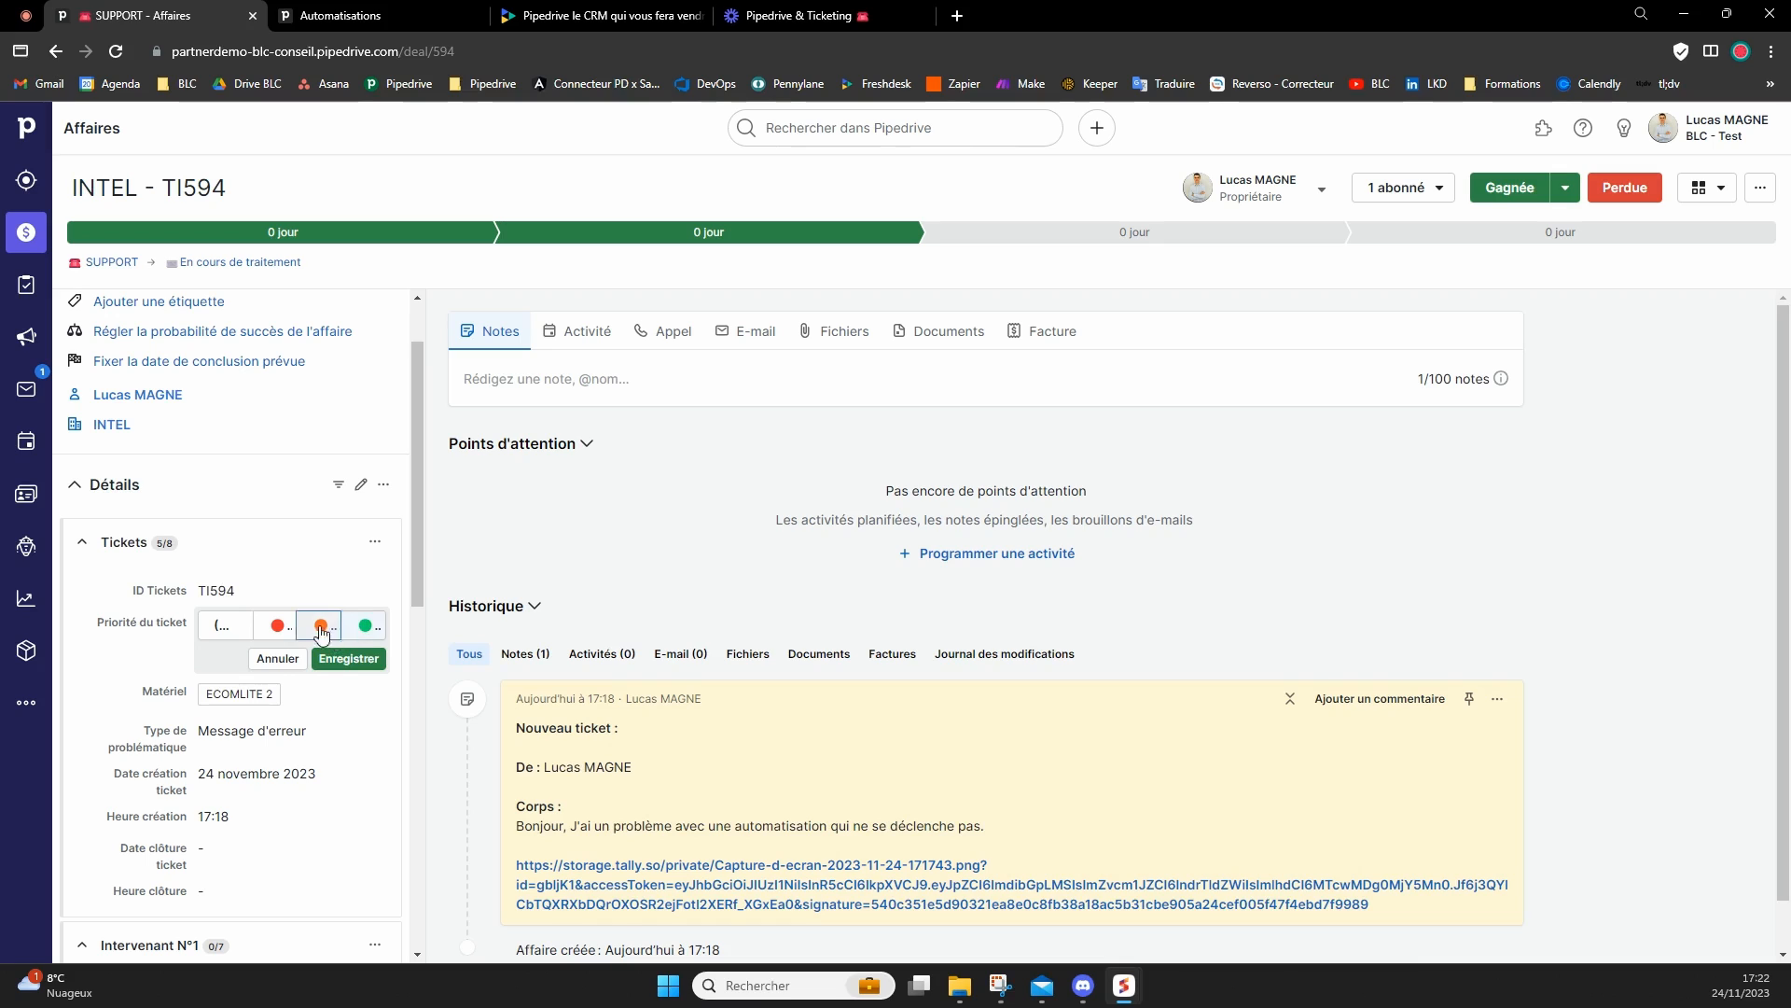
{"action": "left_click", "coordinate": [349, 658]}
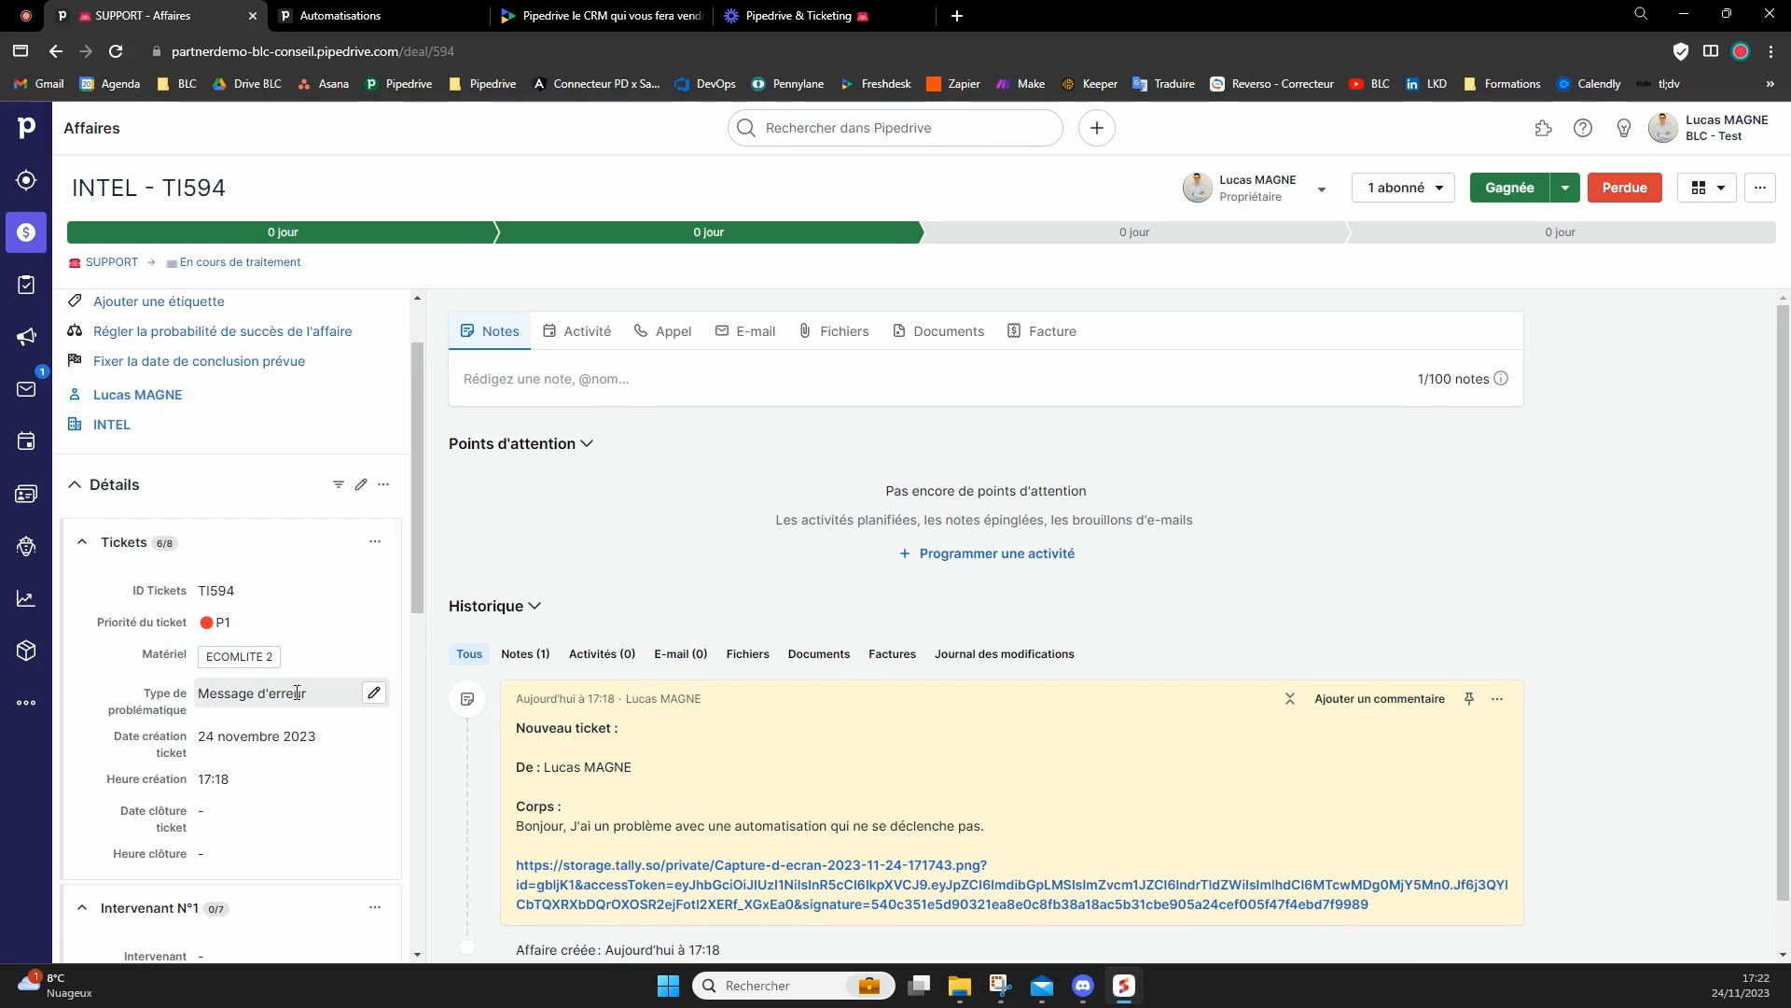
Compare the ticket's creation date and time with the timestamp on the Nouveau ticket note in the history.
{"action": "left_click_drag", "start_coordinate": [205, 736], "coordinate": [300, 733]}
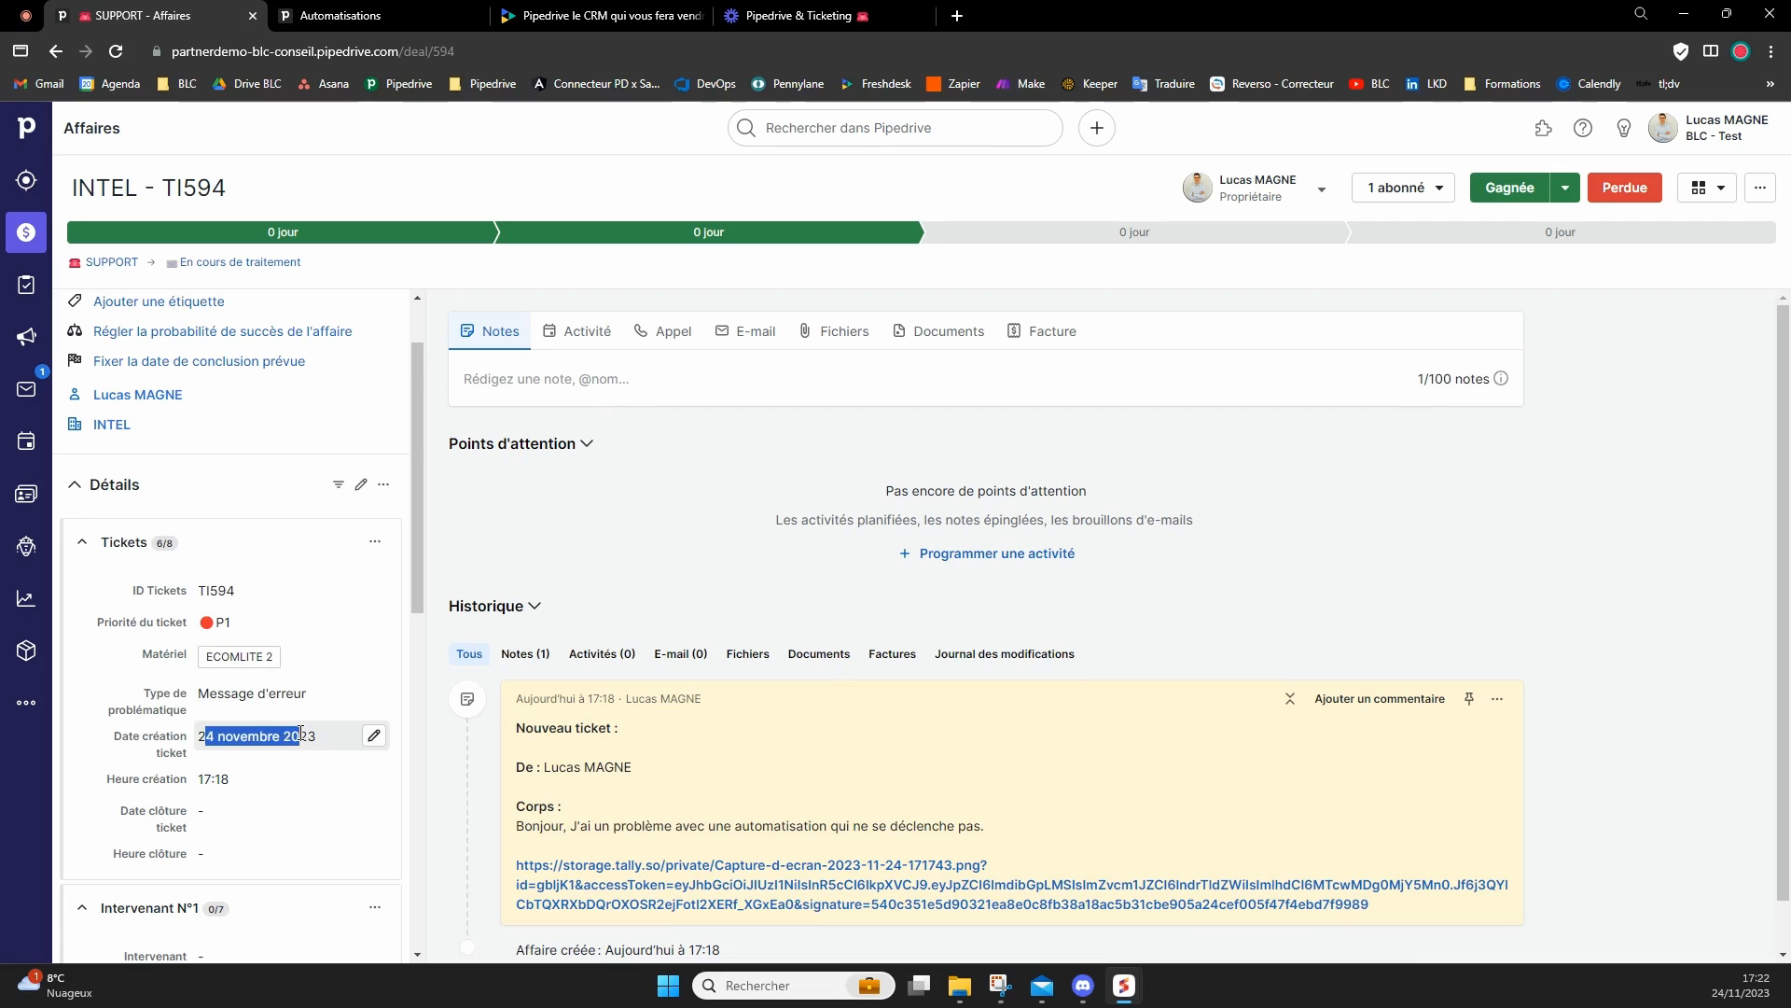
{"action": "left_click_drag", "start_coordinate": [201, 779], "coordinate": [230, 779]}
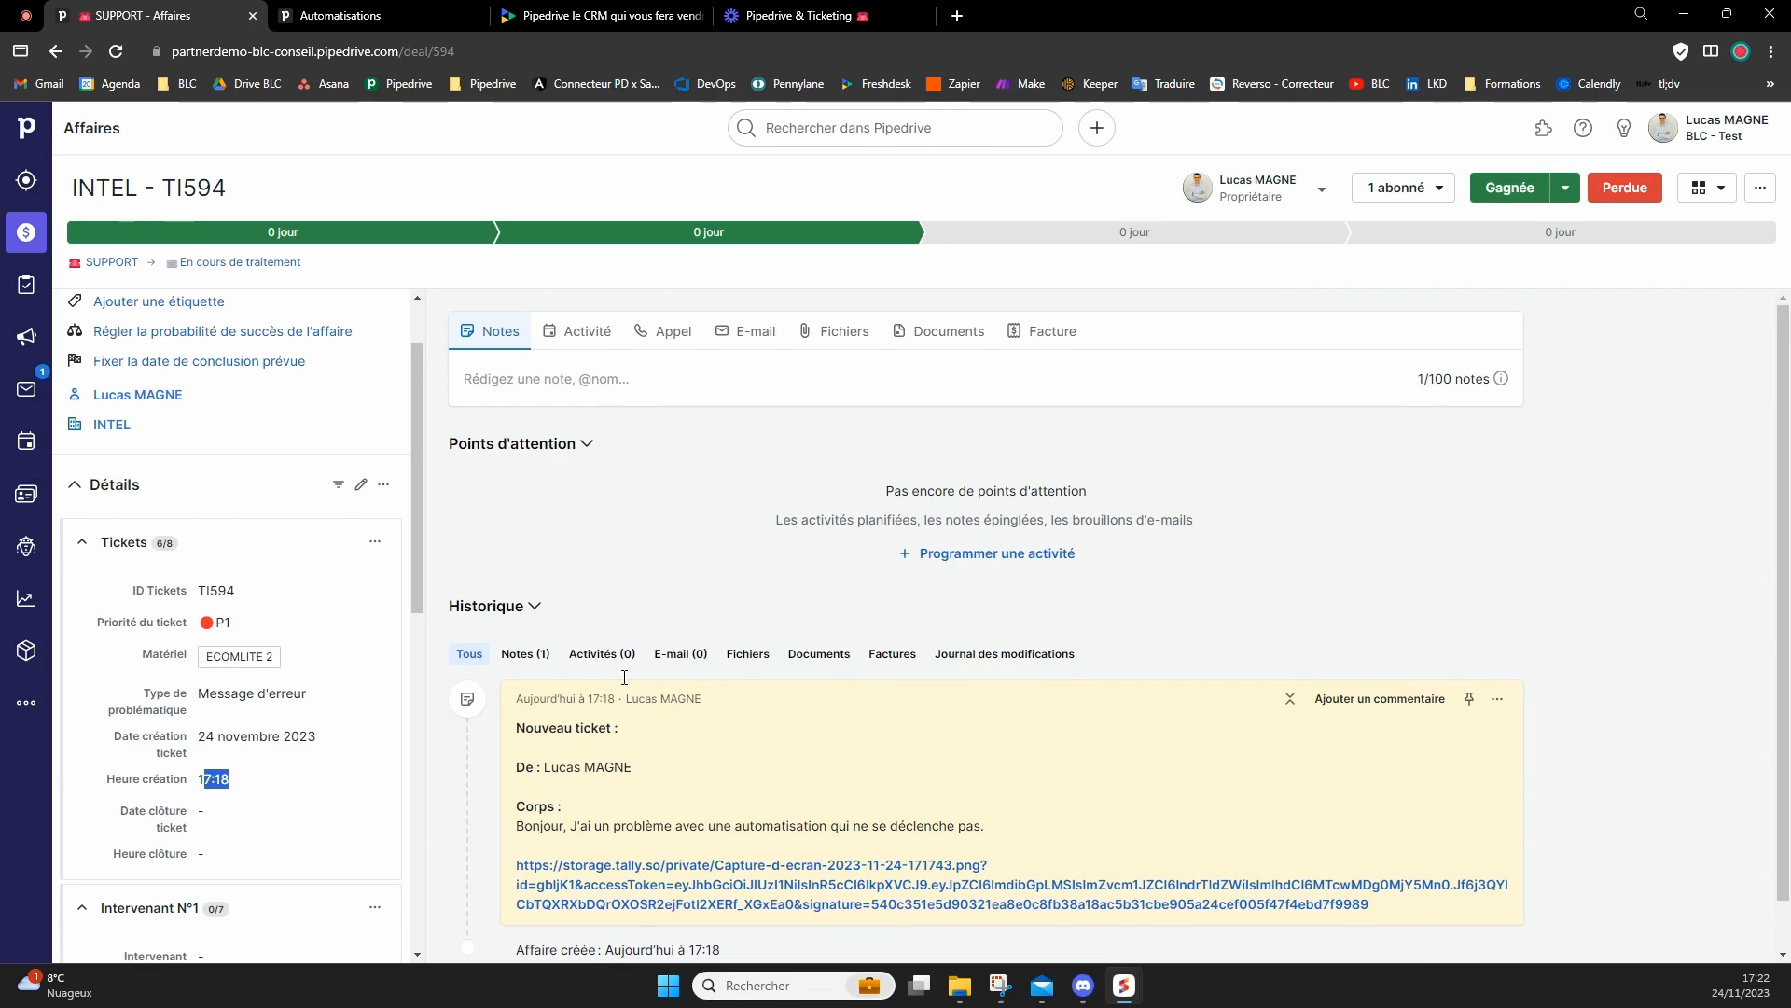
{"action": "scroll", "coordinate": [744, 667], "scroll_direction": "down", "scroll_amount": 1}
{"action": "left_click_drag", "start_coordinate": [587, 646], "coordinate": [616, 647]}
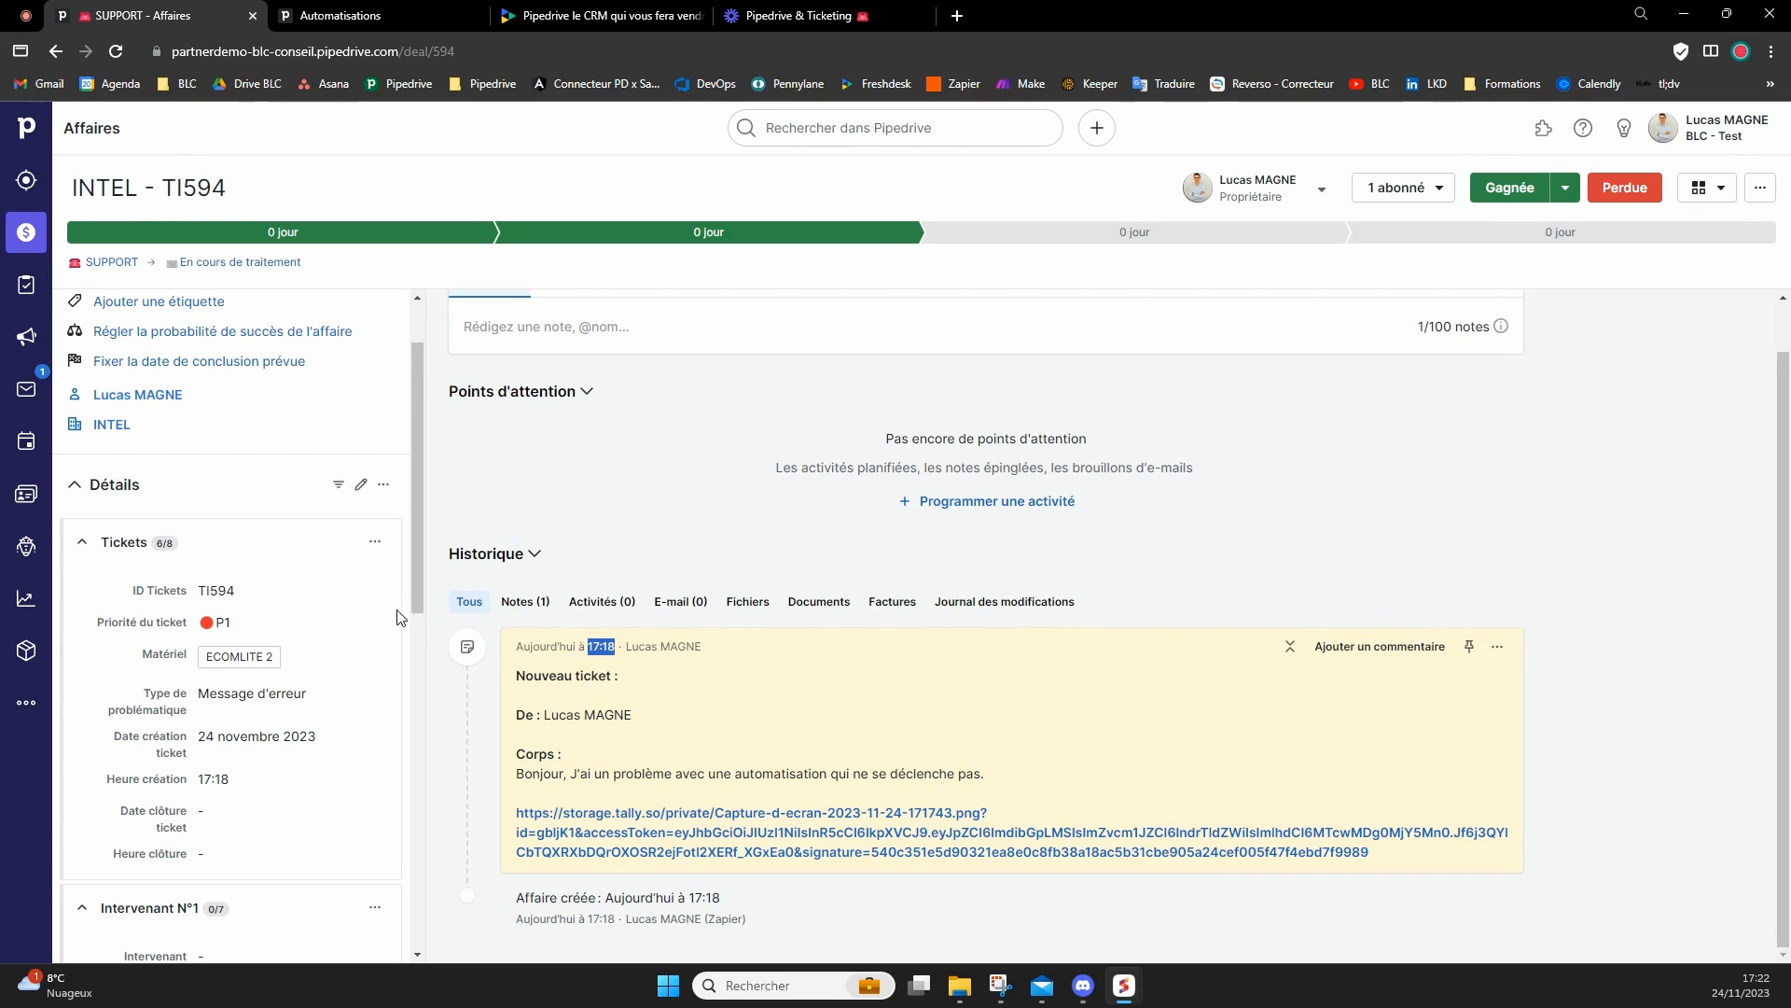
{"action": "scroll", "coordinate": [302, 598], "scroll_direction": "down", "scroll_amount": 2}
{"action": "scroll", "coordinate": [300, 595], "scroll_direction": "up", "scroll_amount": 2}
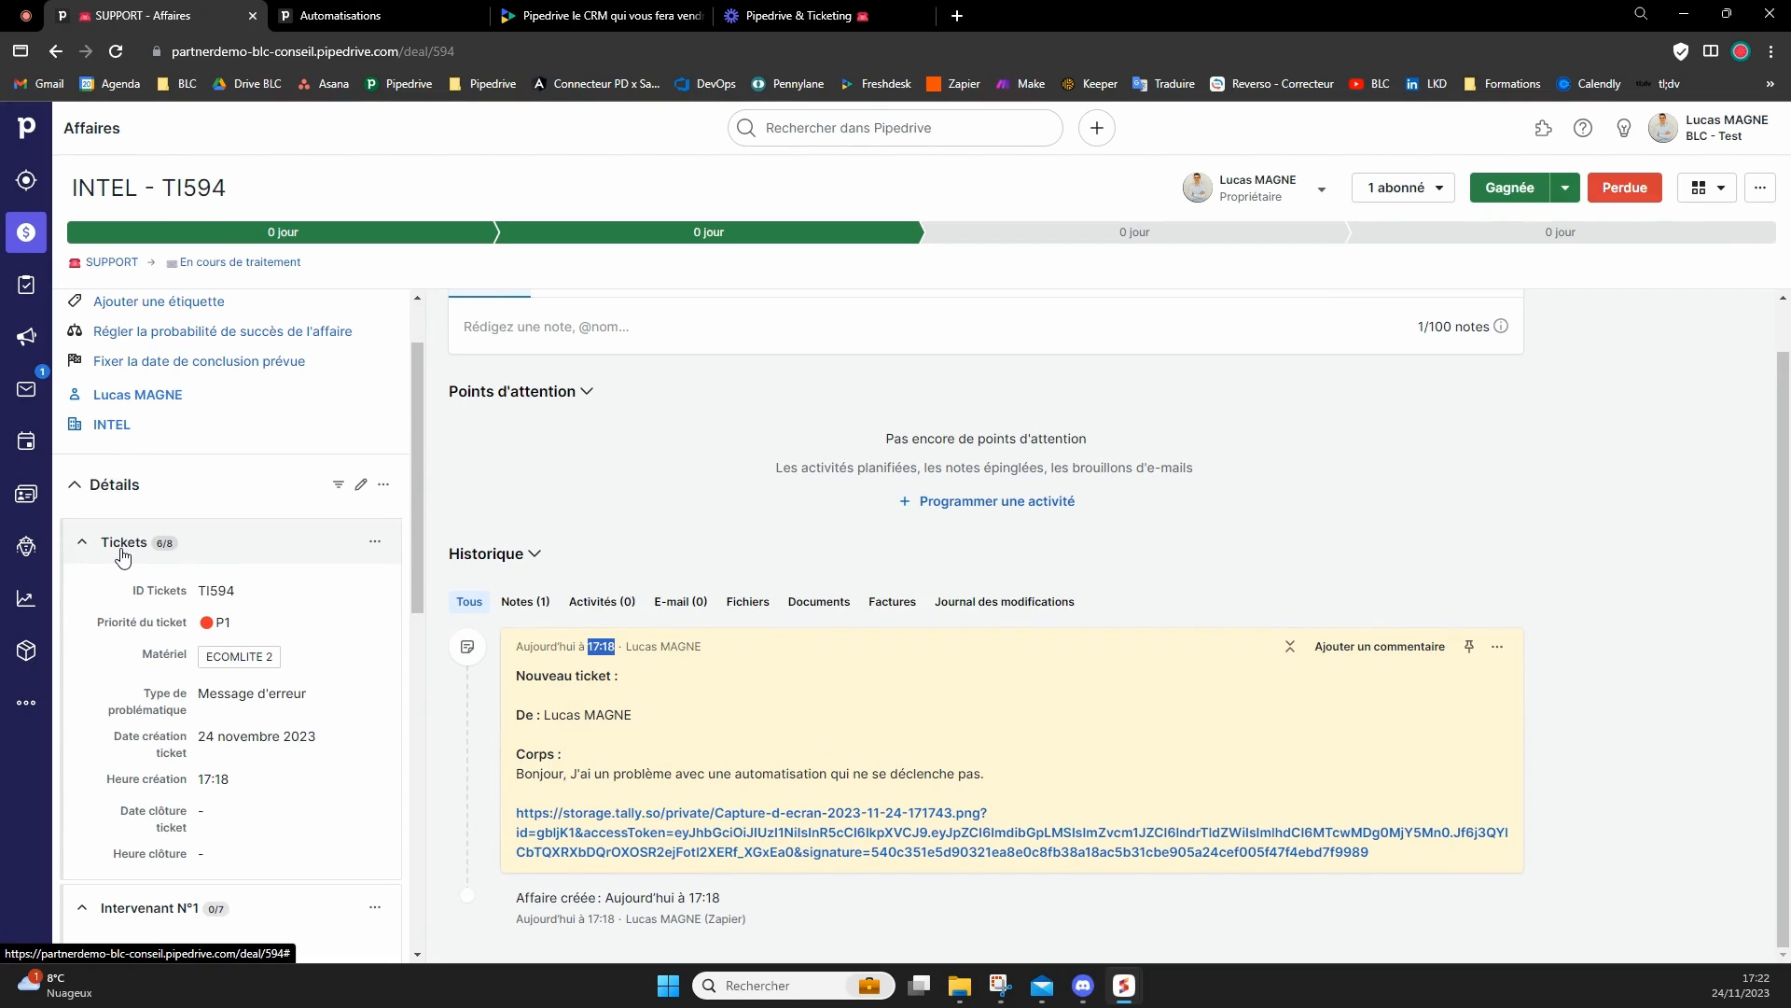
Assign your own user account as Intervenant in the Intervenant N°1 section and save it.
{"action": "scroll", "coordinate": [246, 643], "scroll_direction": "down", "scroll_amount": 3}
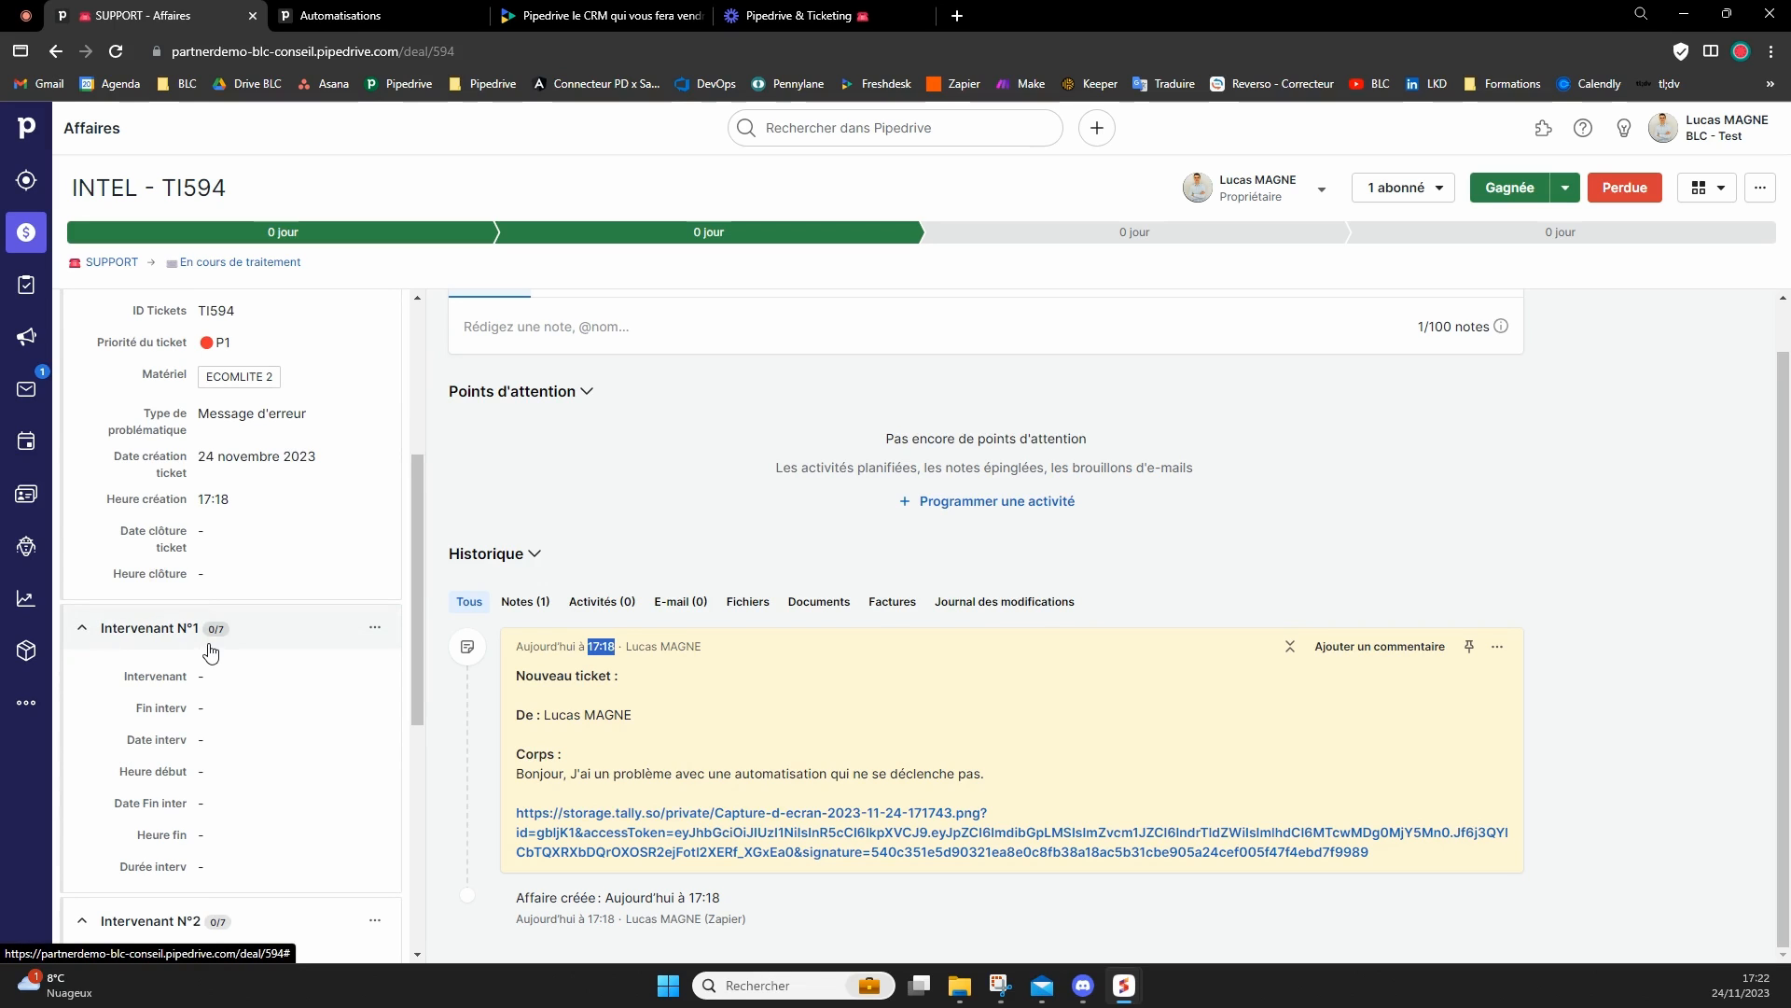
{"action": "left_click", "coordinate": [234, 677]}
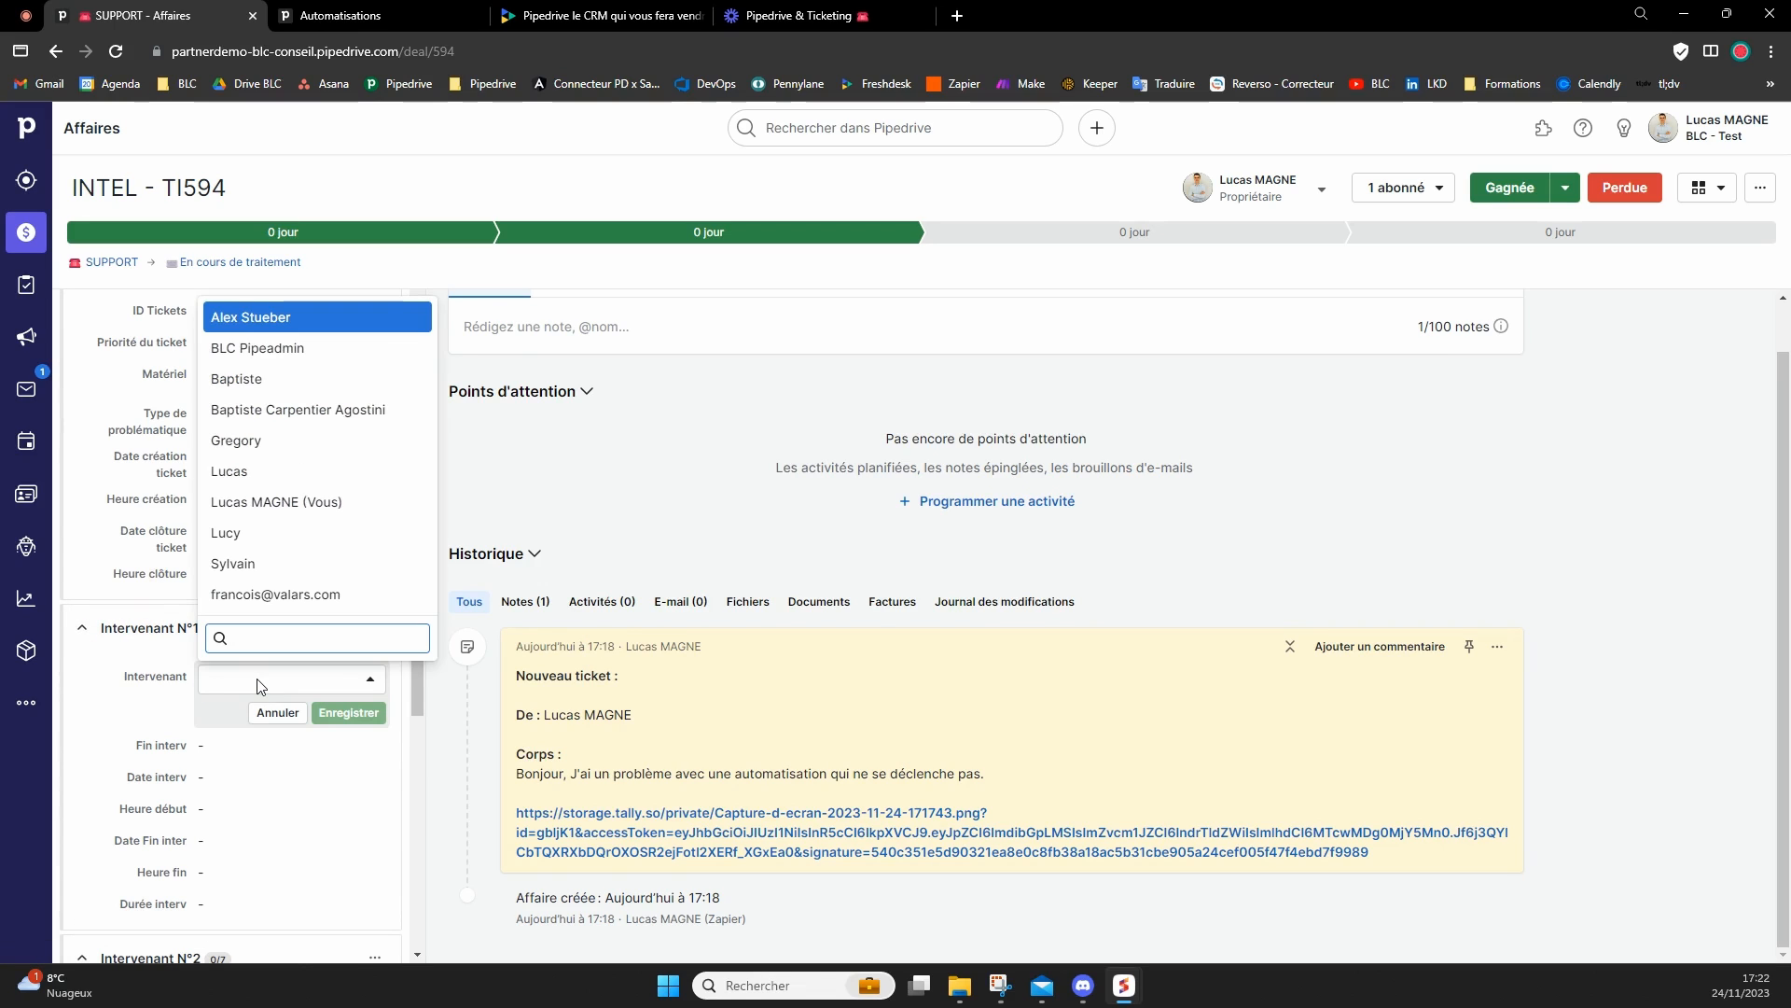
{"action": "left_click", "coordinate": [298, 509]}
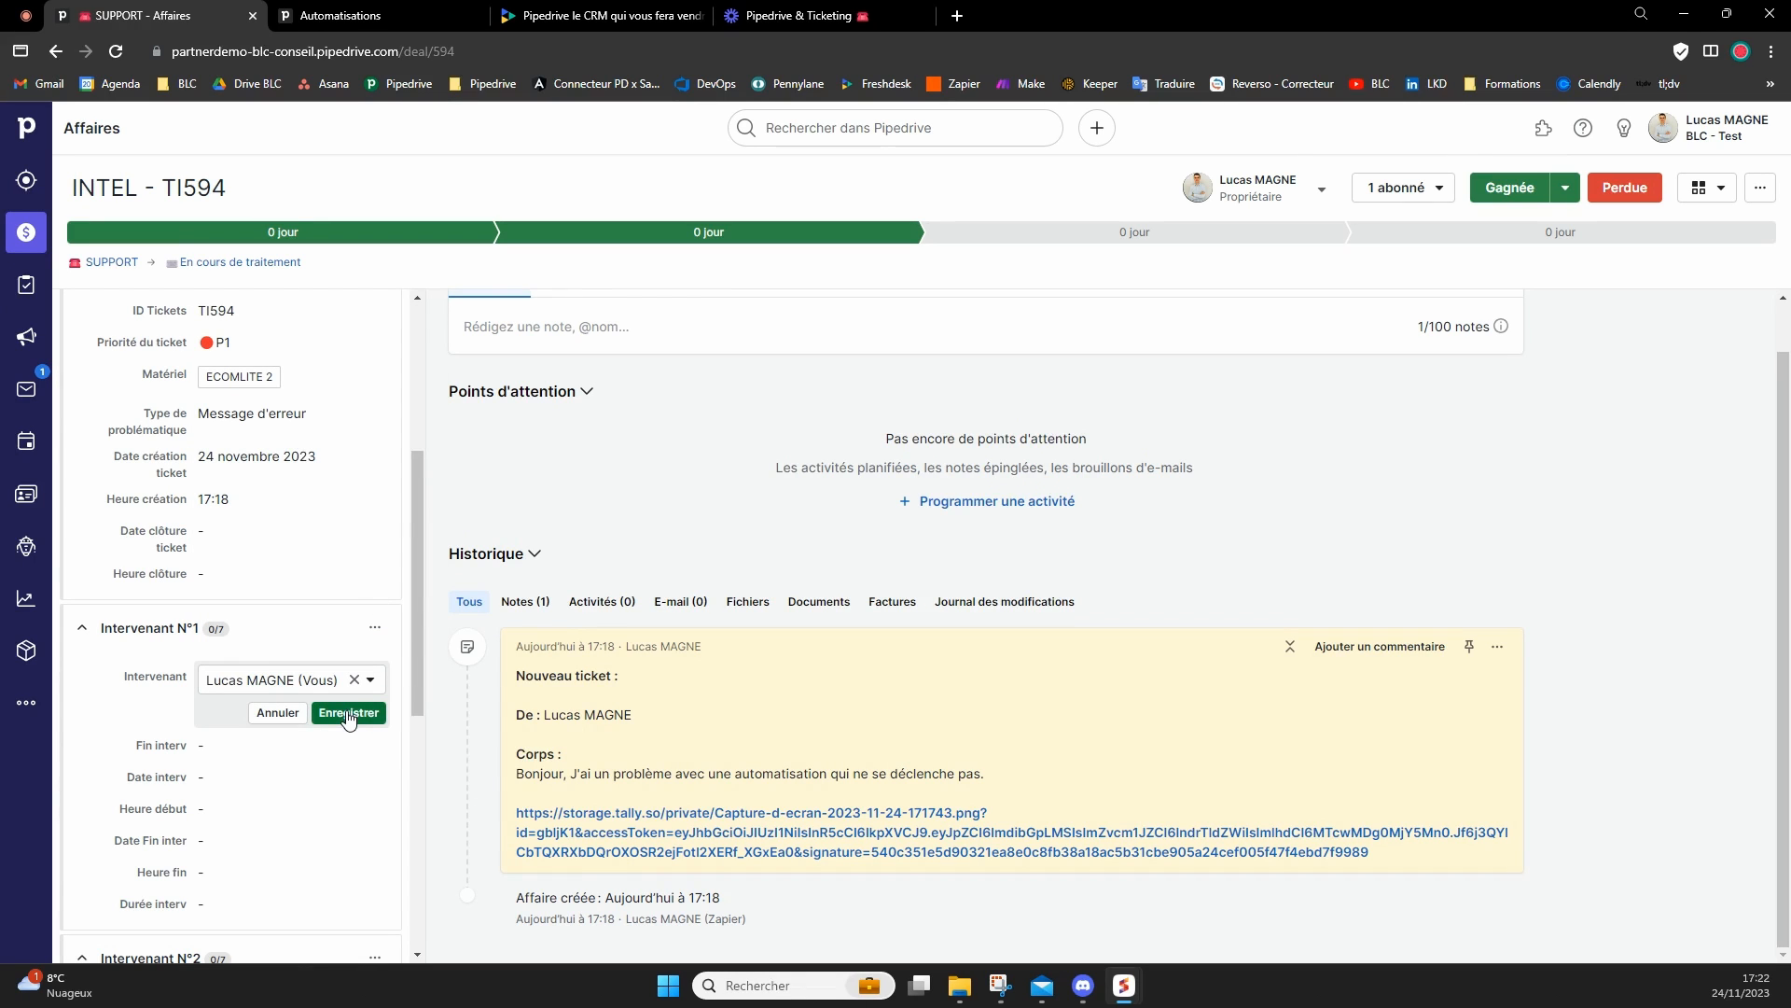
{"action": "left_click", "coordinate": [348, 714]}
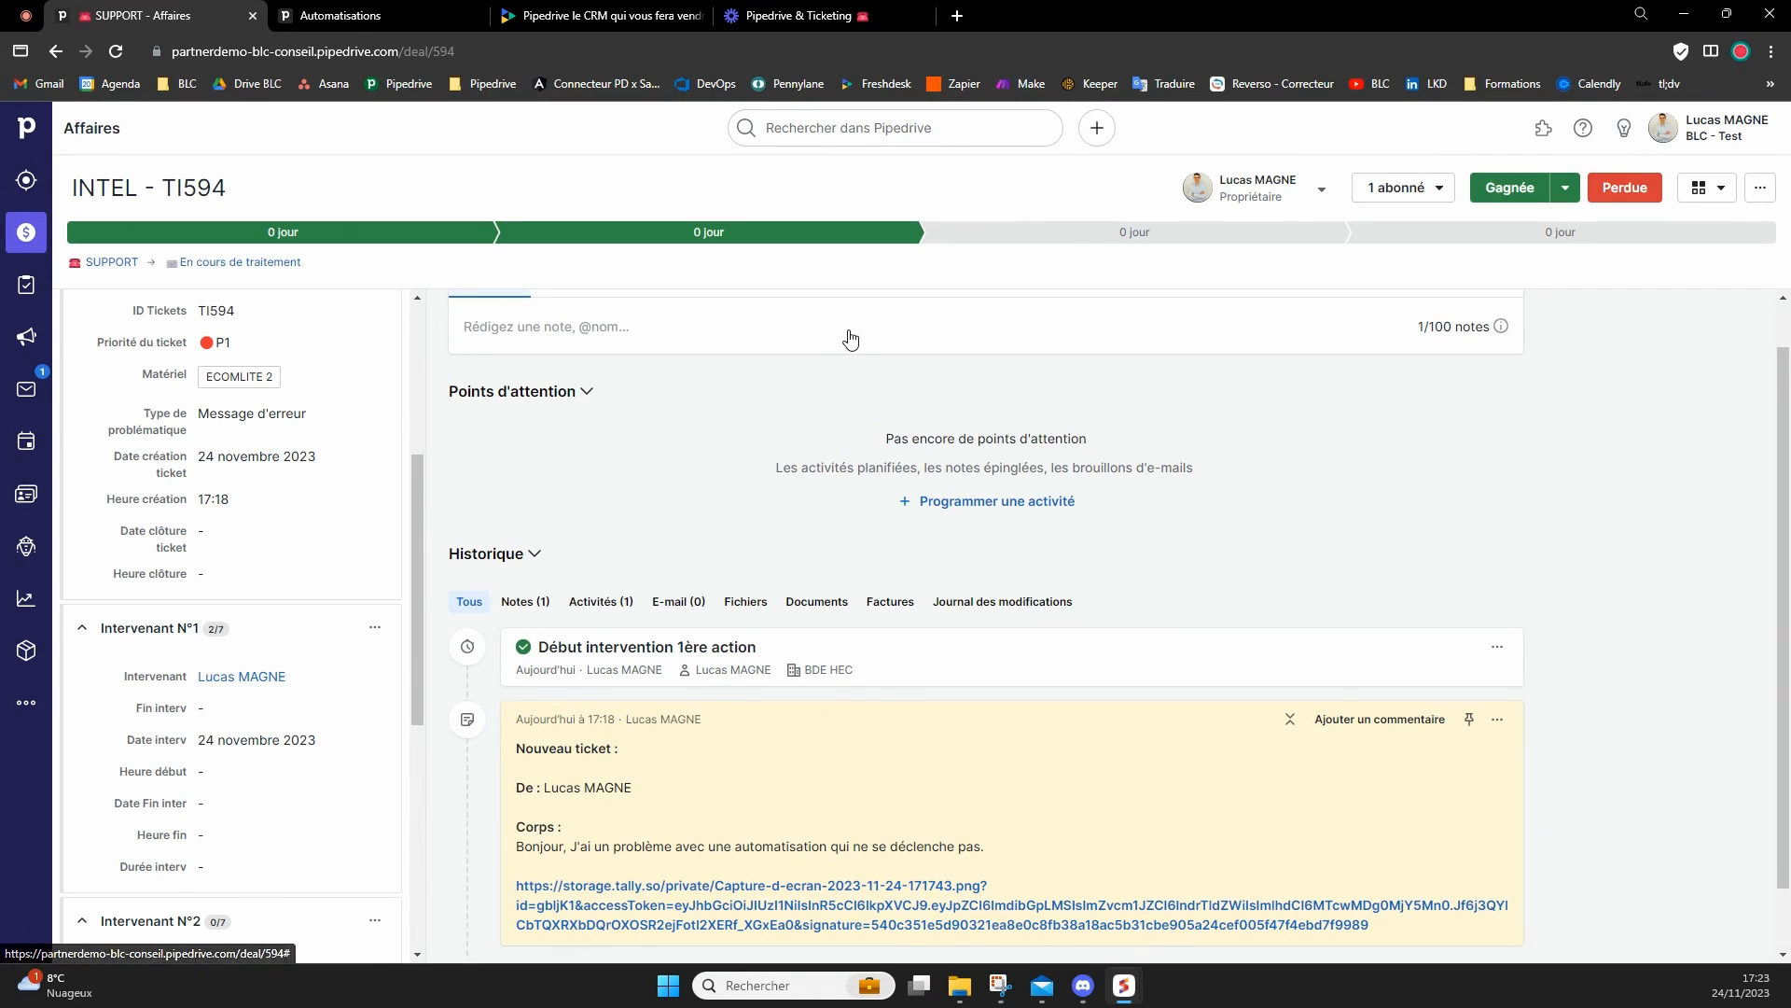
Mark Fin interv as done with the green check option in the Intervenant N°1 section and save it.
{"action": "scroll", "coordinate": [849, 338], "scroll_direction": "up", "scroll_amount": 1}
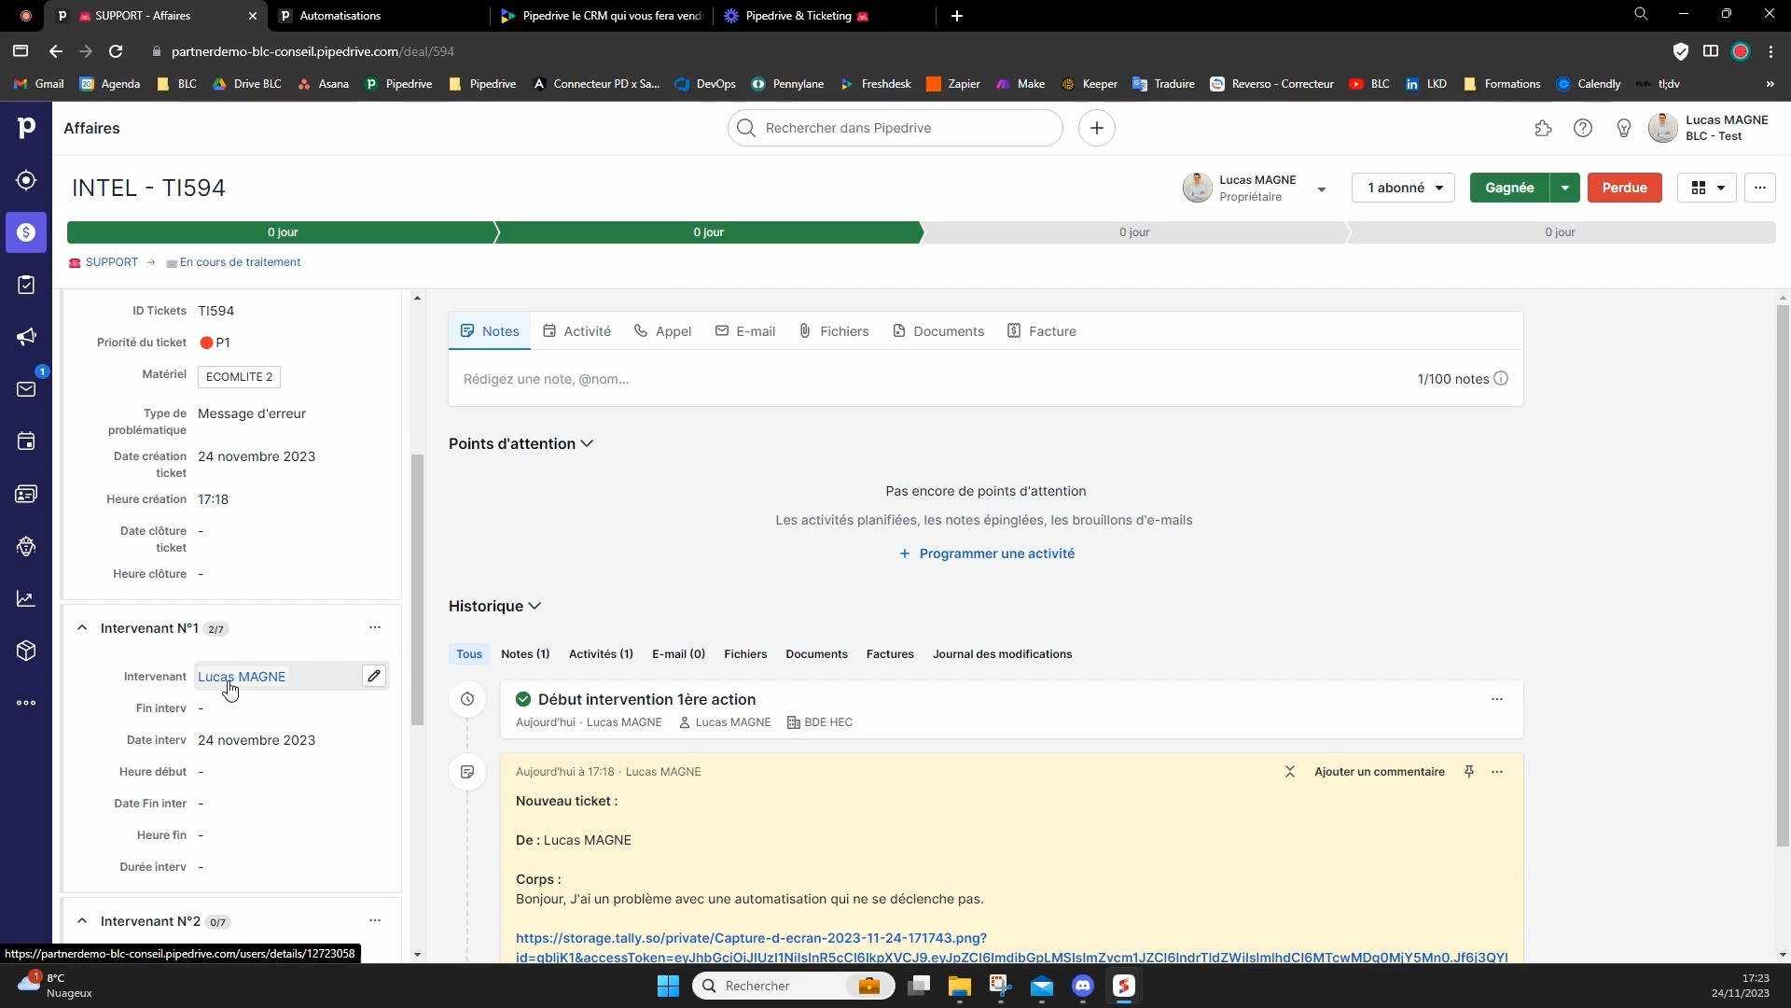
{"action": "left_click", "coordinate": [228, 709]}
{"action": "left_click", "coordinate": [305, 712]}
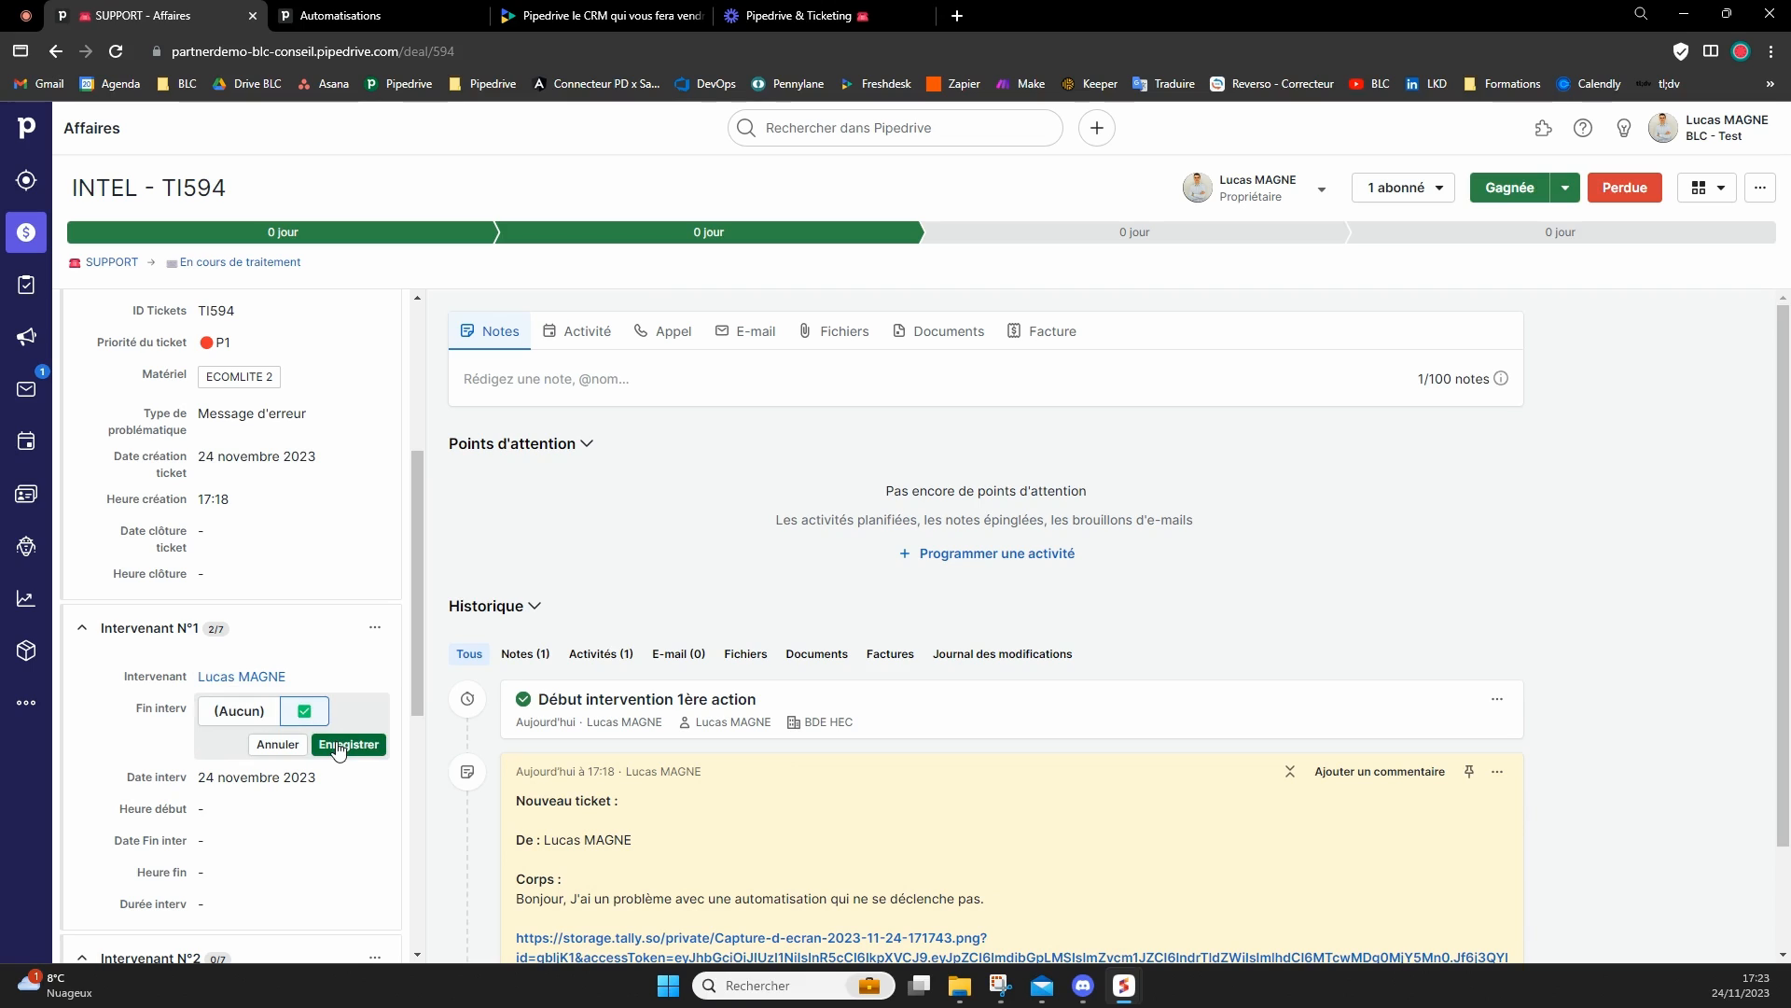
{"action": "left_click", "coordinate": [339, 747]}
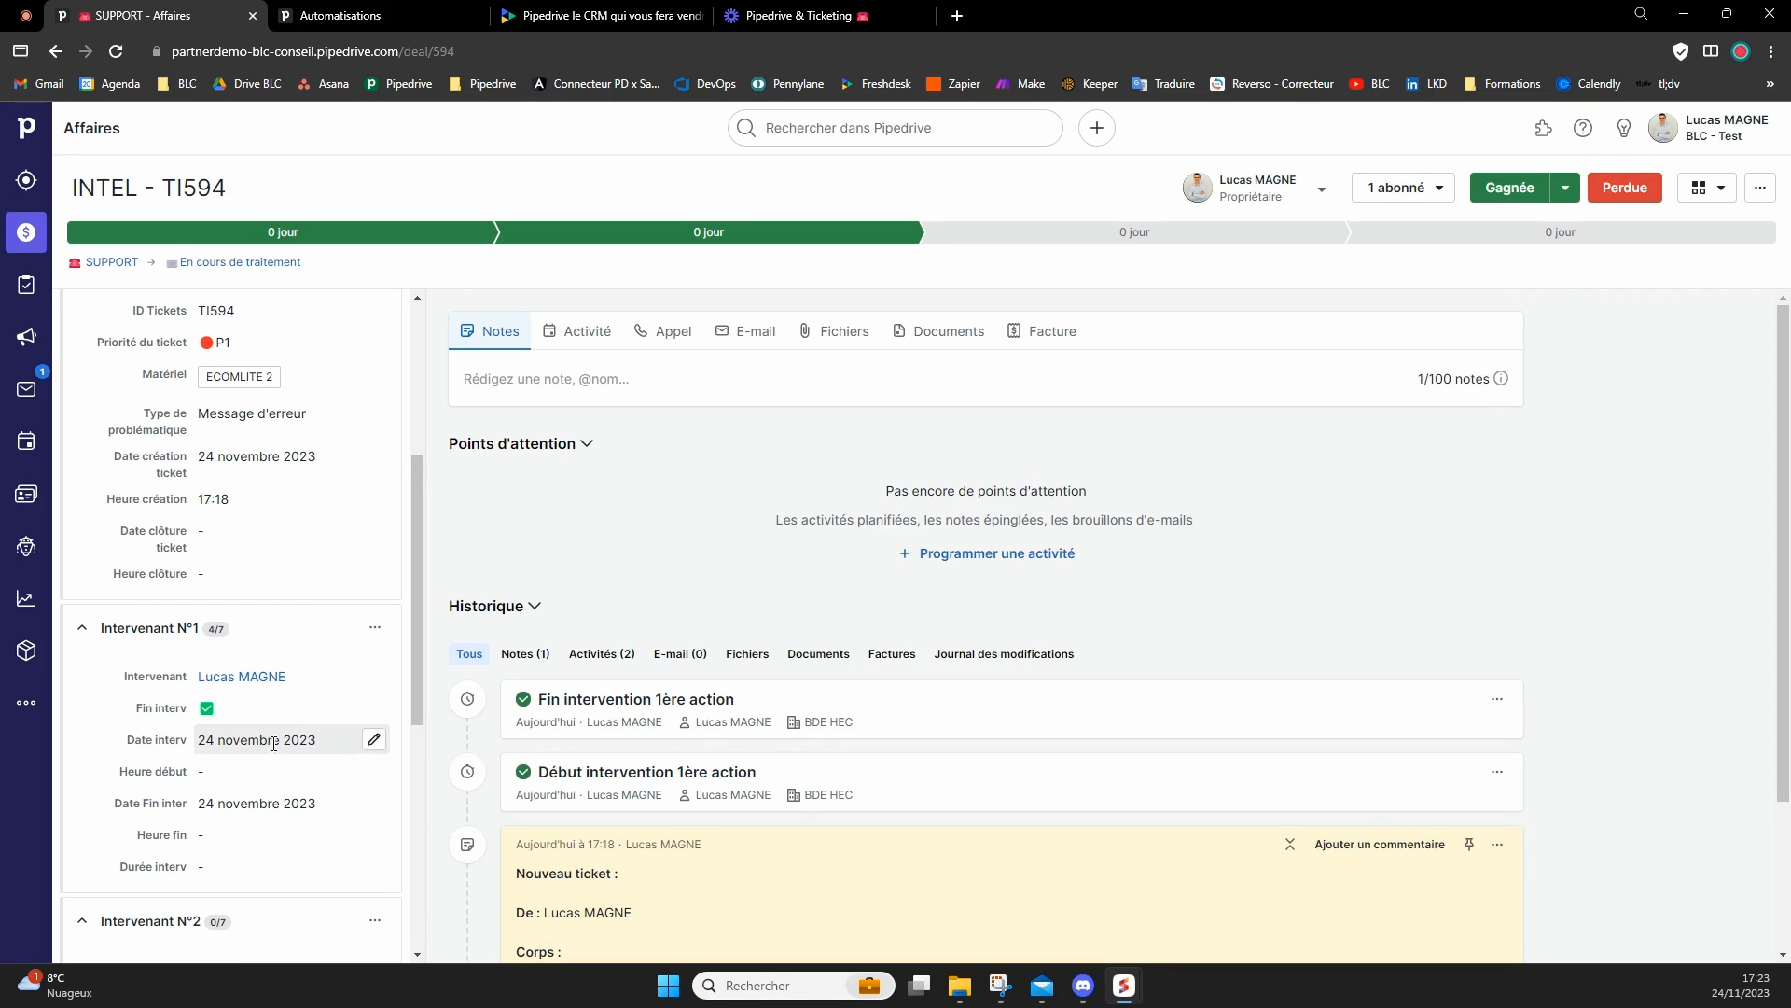
Review the intervention end date, start and end times, and duration in the Intervenant N°1 section.
{"action": "left_click_drag", "start_coordinate": [205, 804], "coordinate": [291, 791]}
{"action": "left_click", "coordinate": [523, 583]}
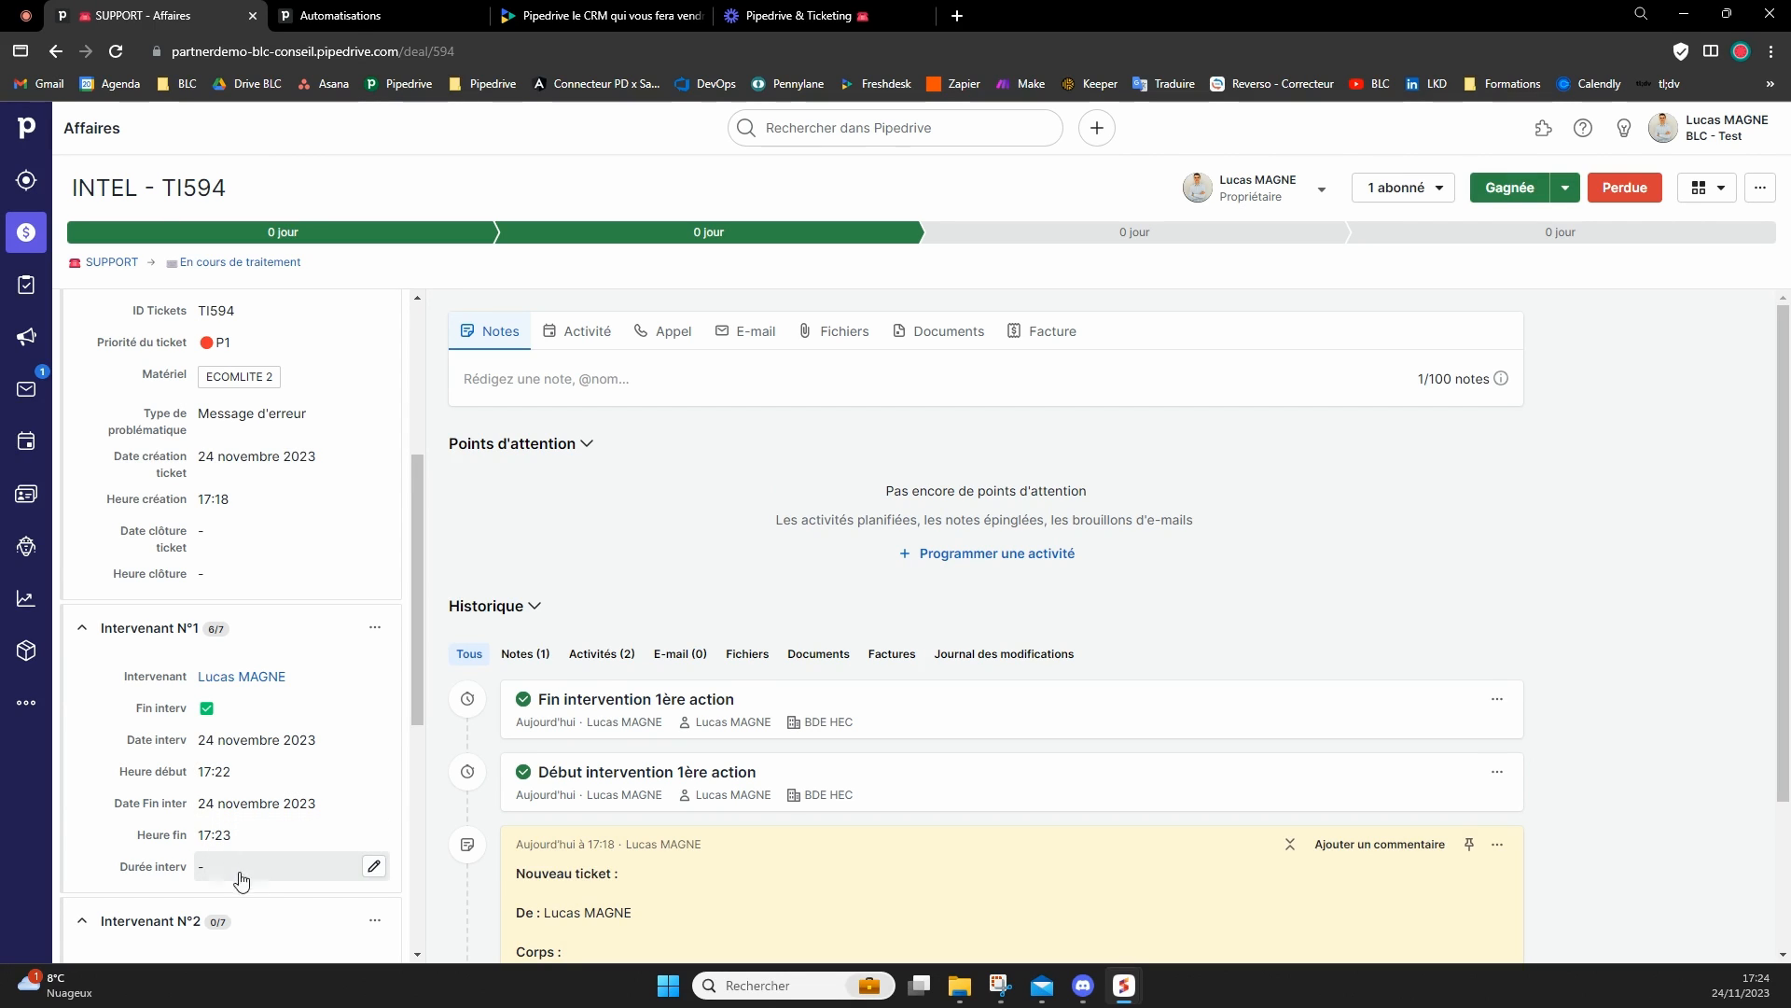
{"action": "scroll", "coordinate": [235, 863], "scroll_direction": "down", "scroll_amount": 1}
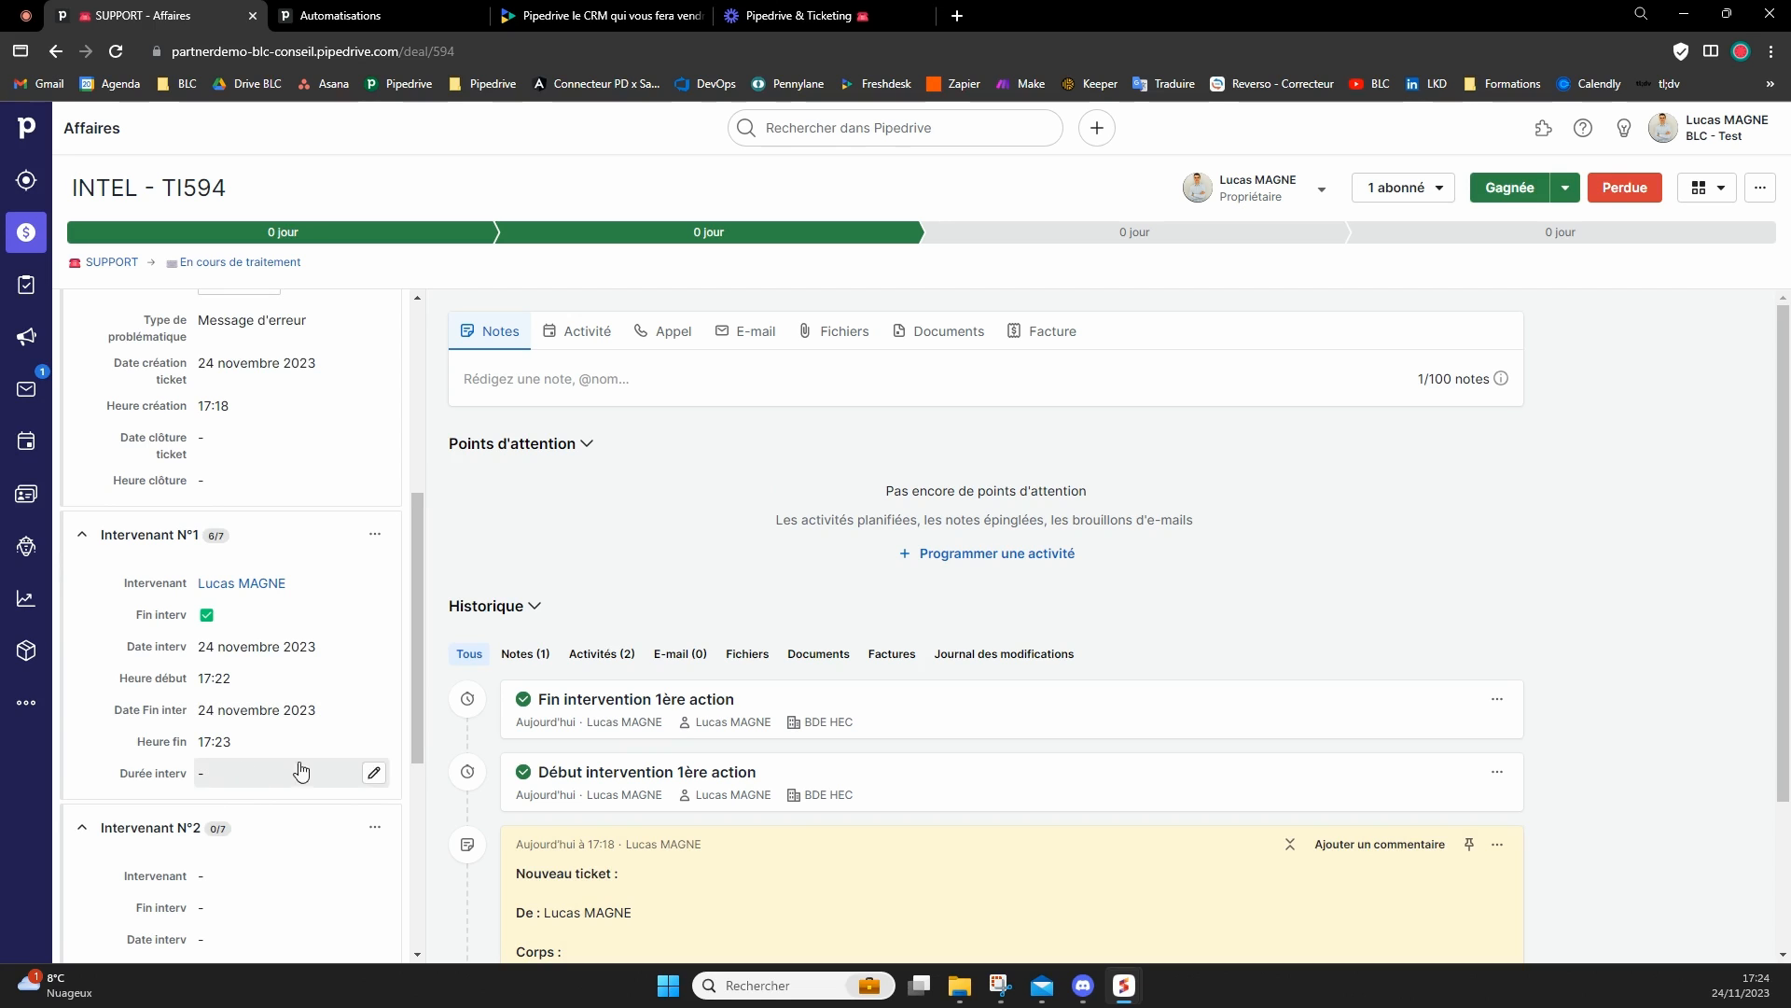
{"action": "mouse_move", "coordinate": [1122, 989]}
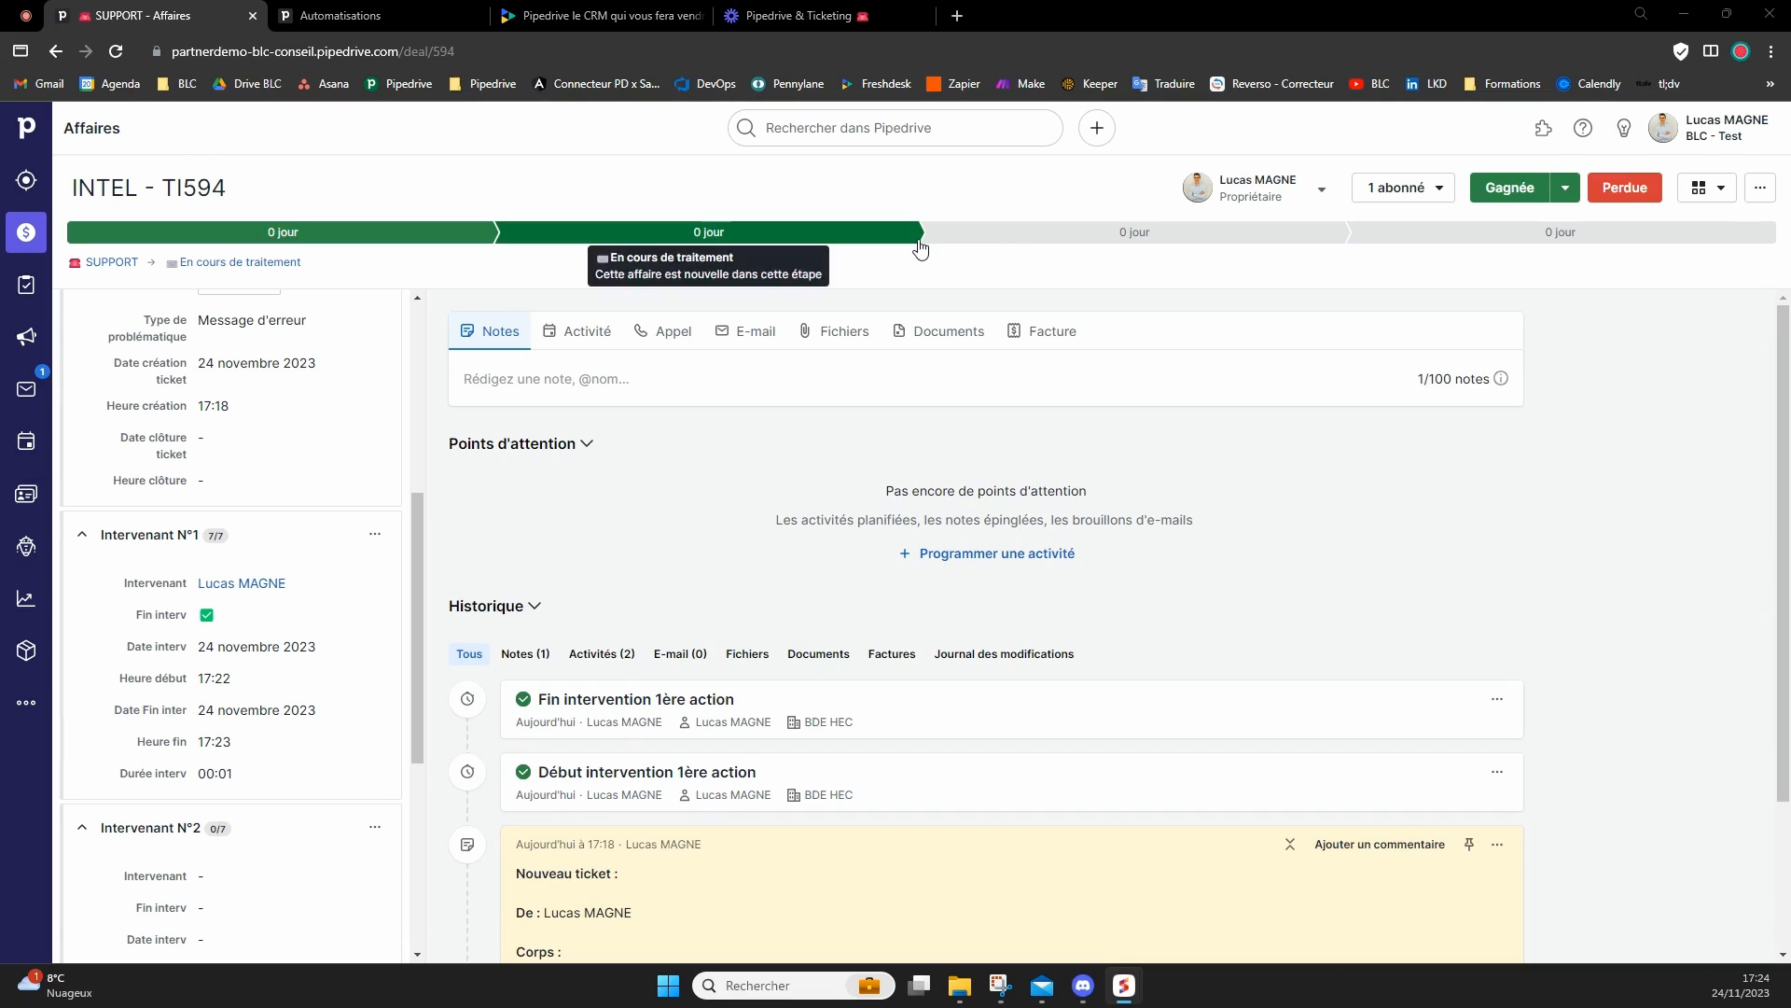
Save a note on the ticket that mentions a colleague, greets them by first name and says "voici un nouveau ticket".
{"action": "left_click", "coordinate": [727, 383]}
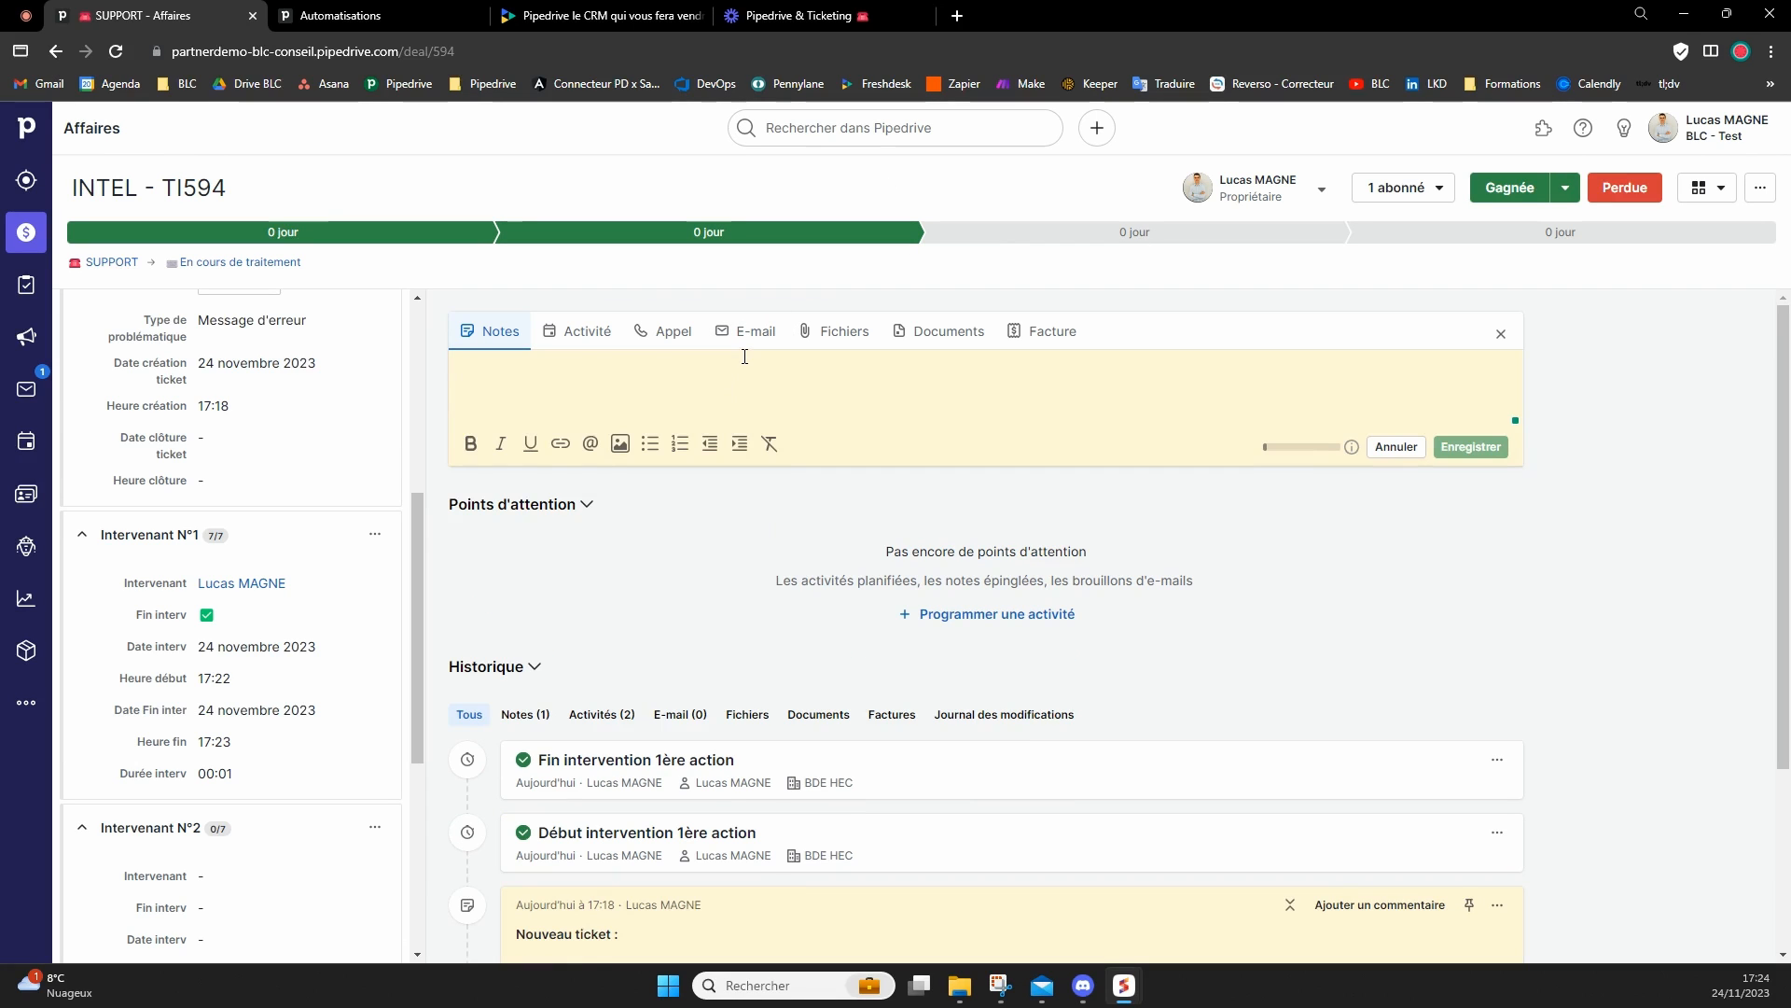
{"action": "type", "text": "@ale"}
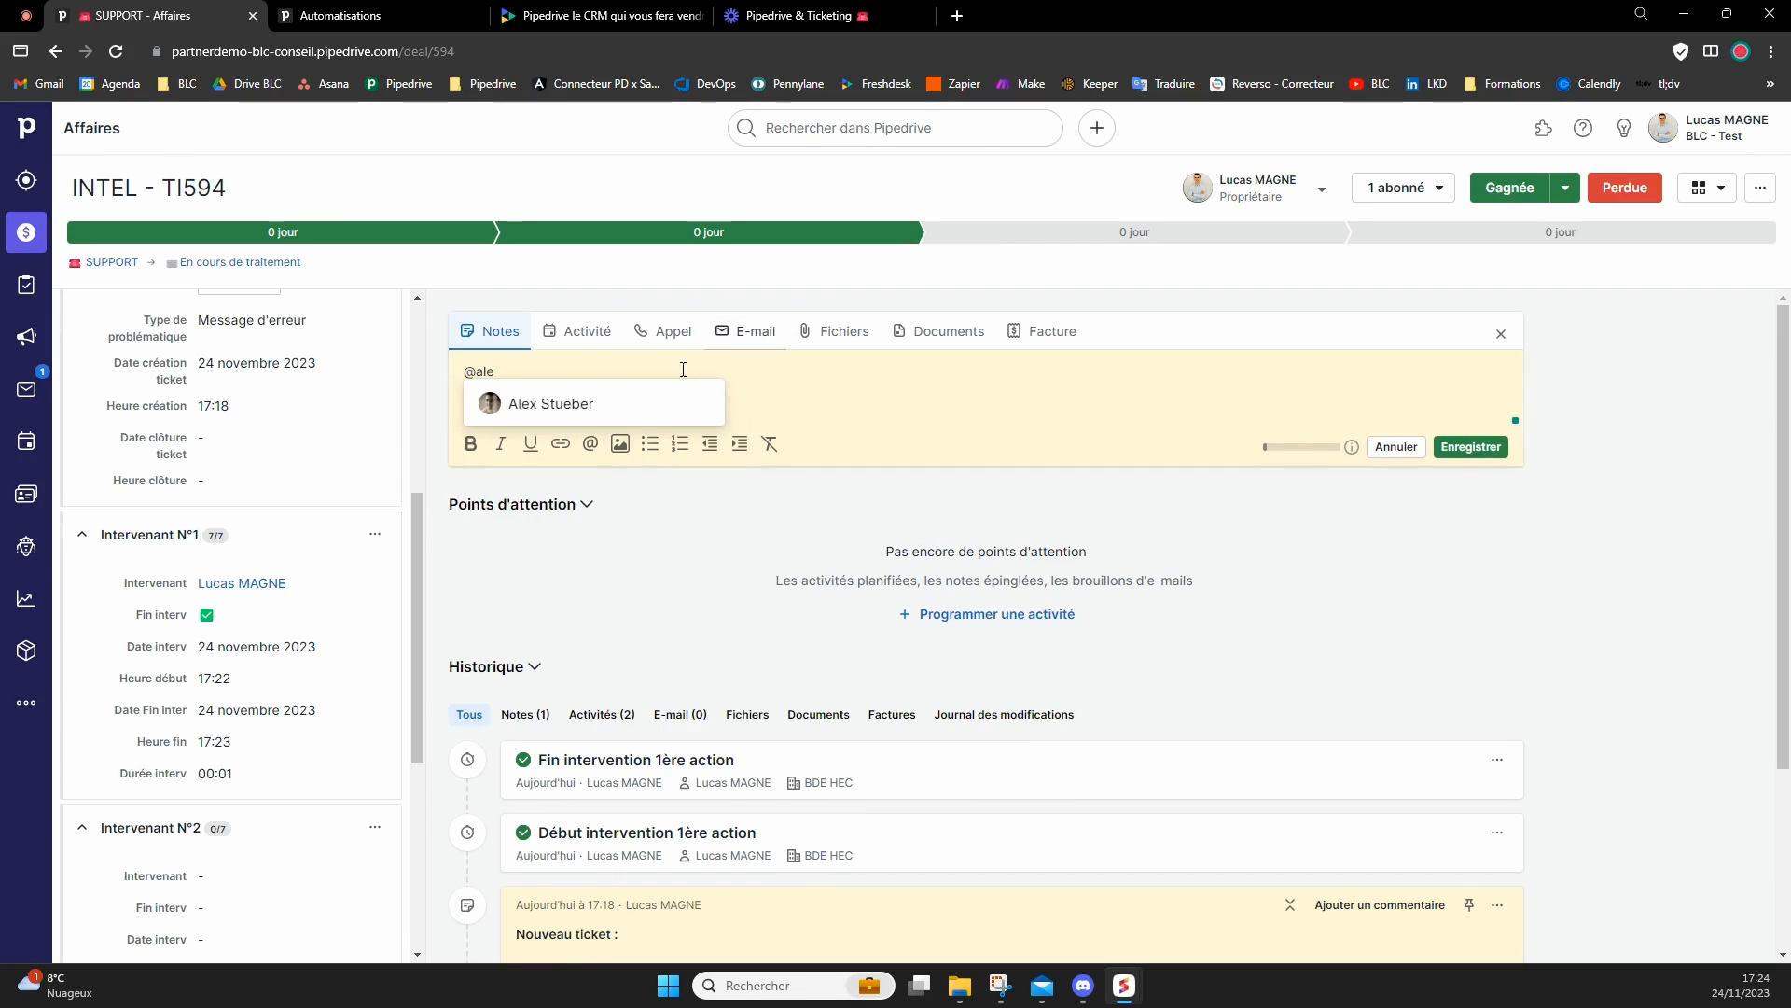
{"action": "key", "text": "Return"}
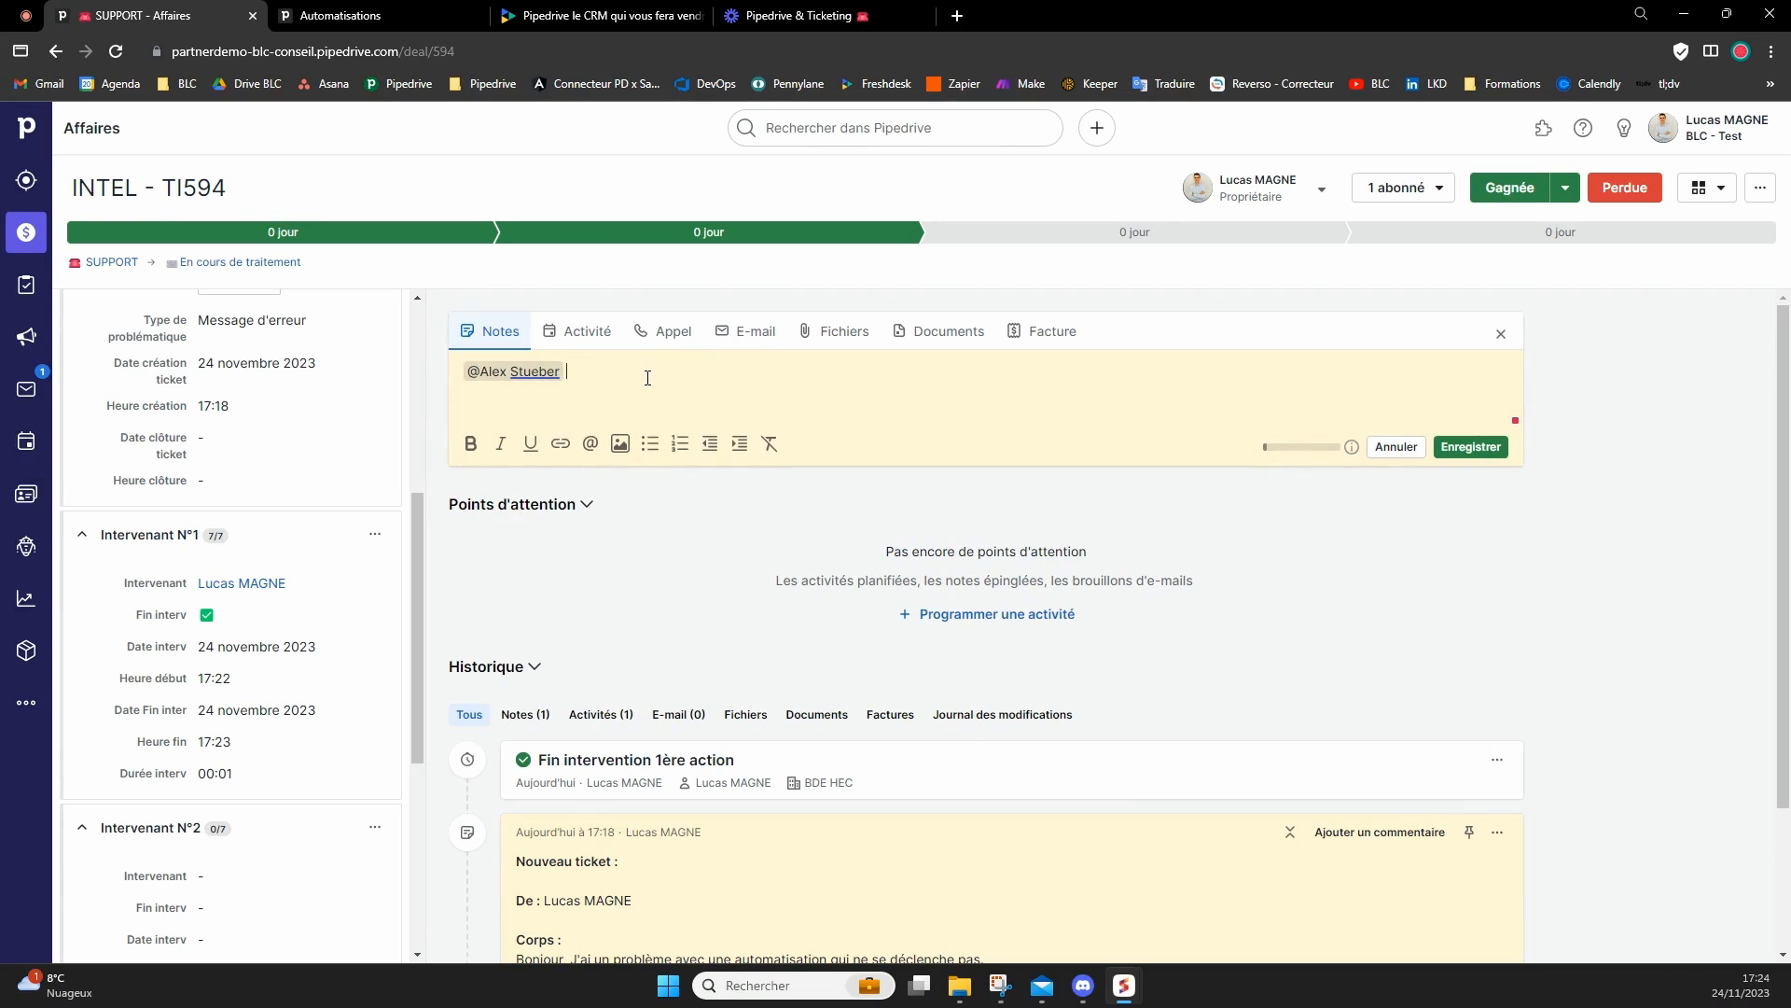
{"action": "type", "text": "Hello Alex, voici un n"}
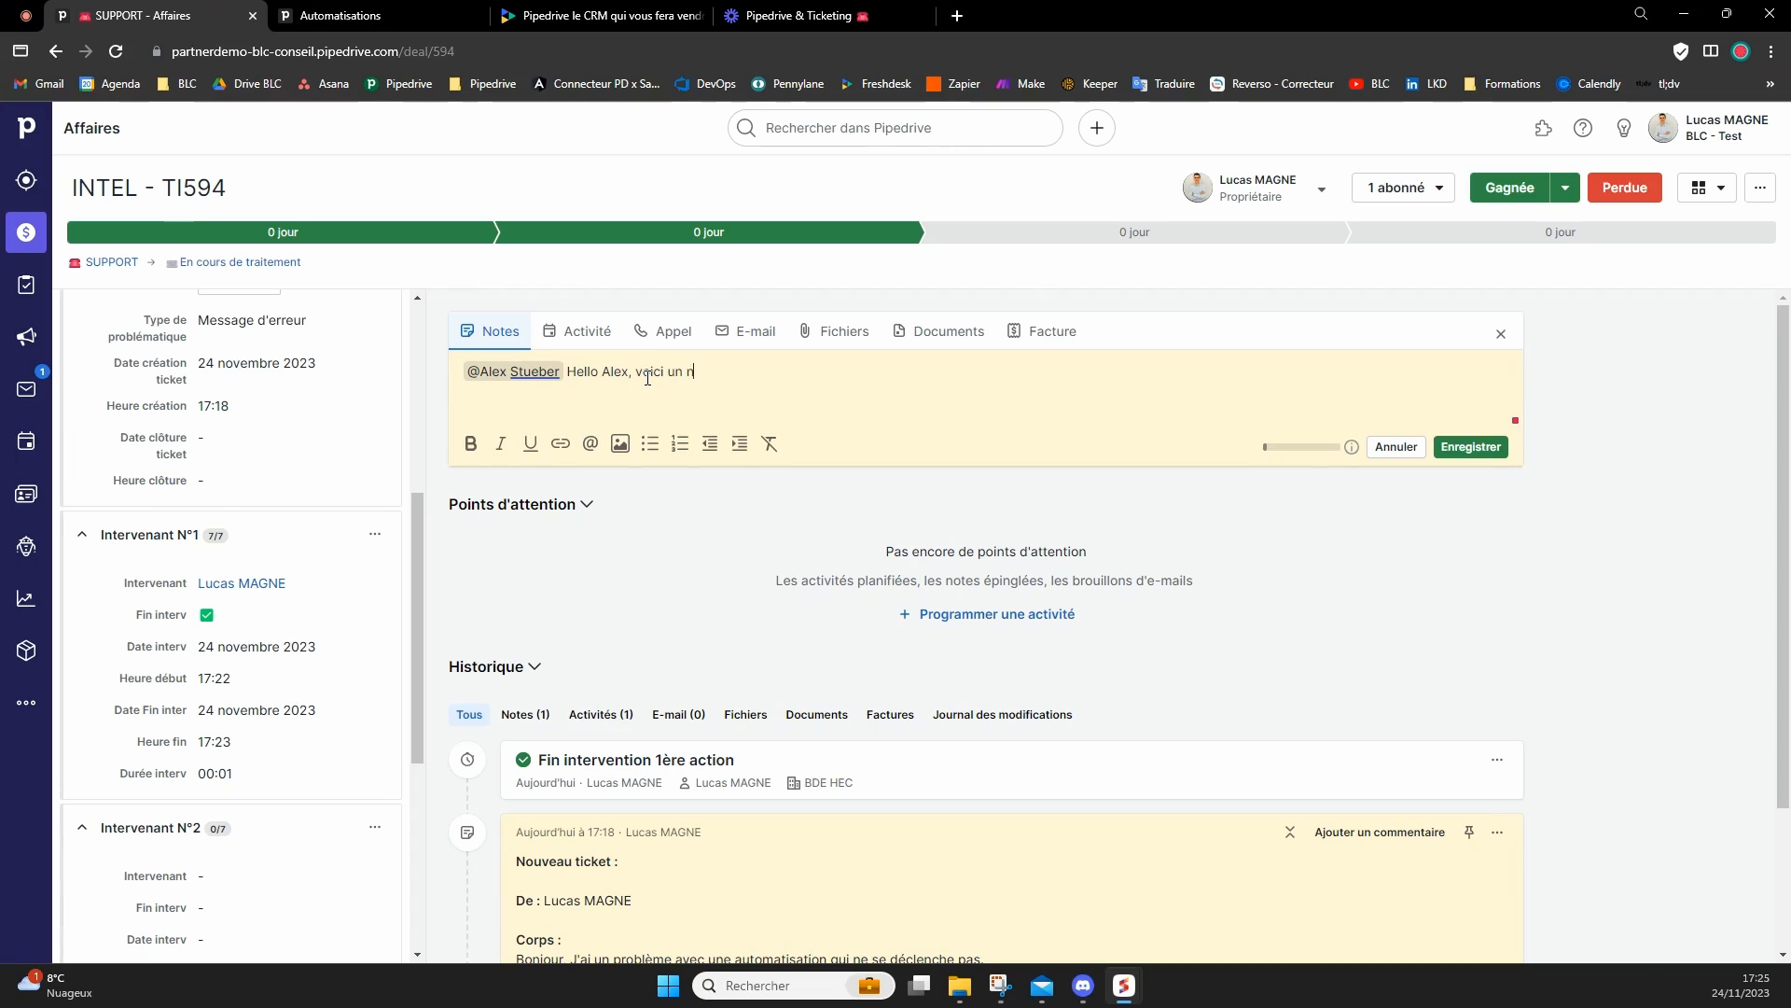
{"action": "type", "text": "ouveau ticket"}
{"action": "left_click", "coordinate": [1472, 449]}
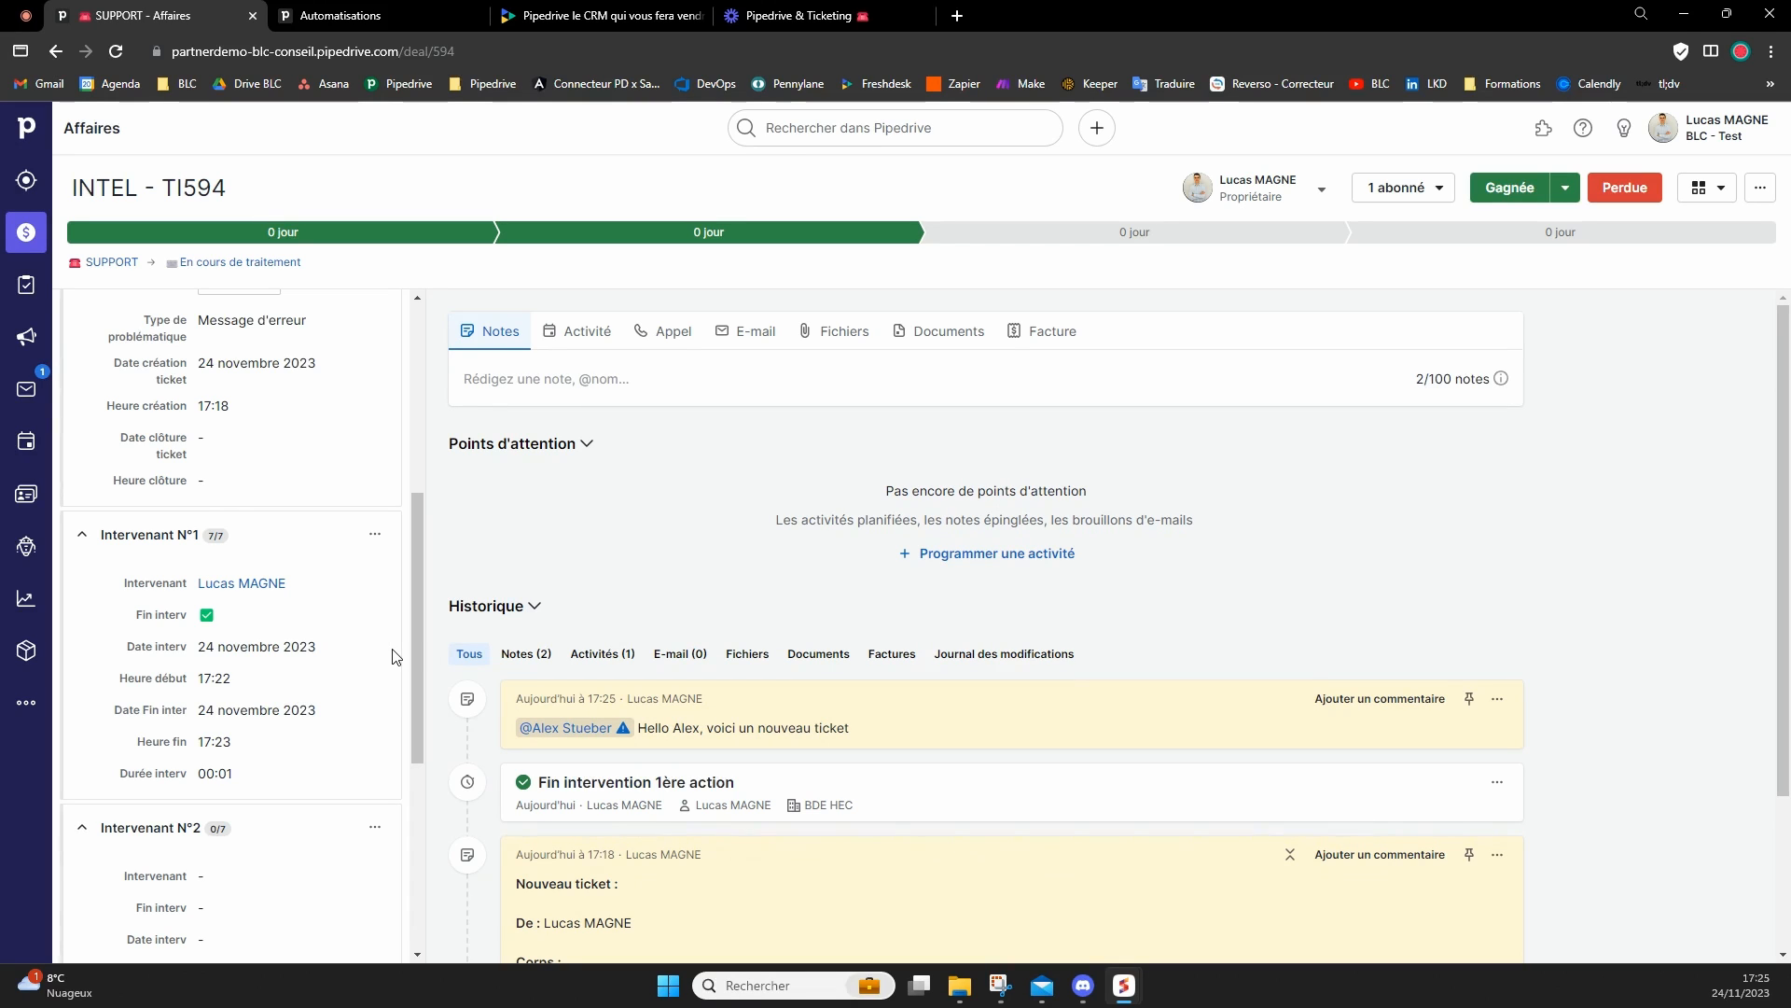
Assign the colleague mentioned in the note as Intervenant in the Intervenant N°2 section and save it.
{"action": "scroll", "coordinate": [389, 649], "scroll_direction": "down", "scroll_amount": 2}
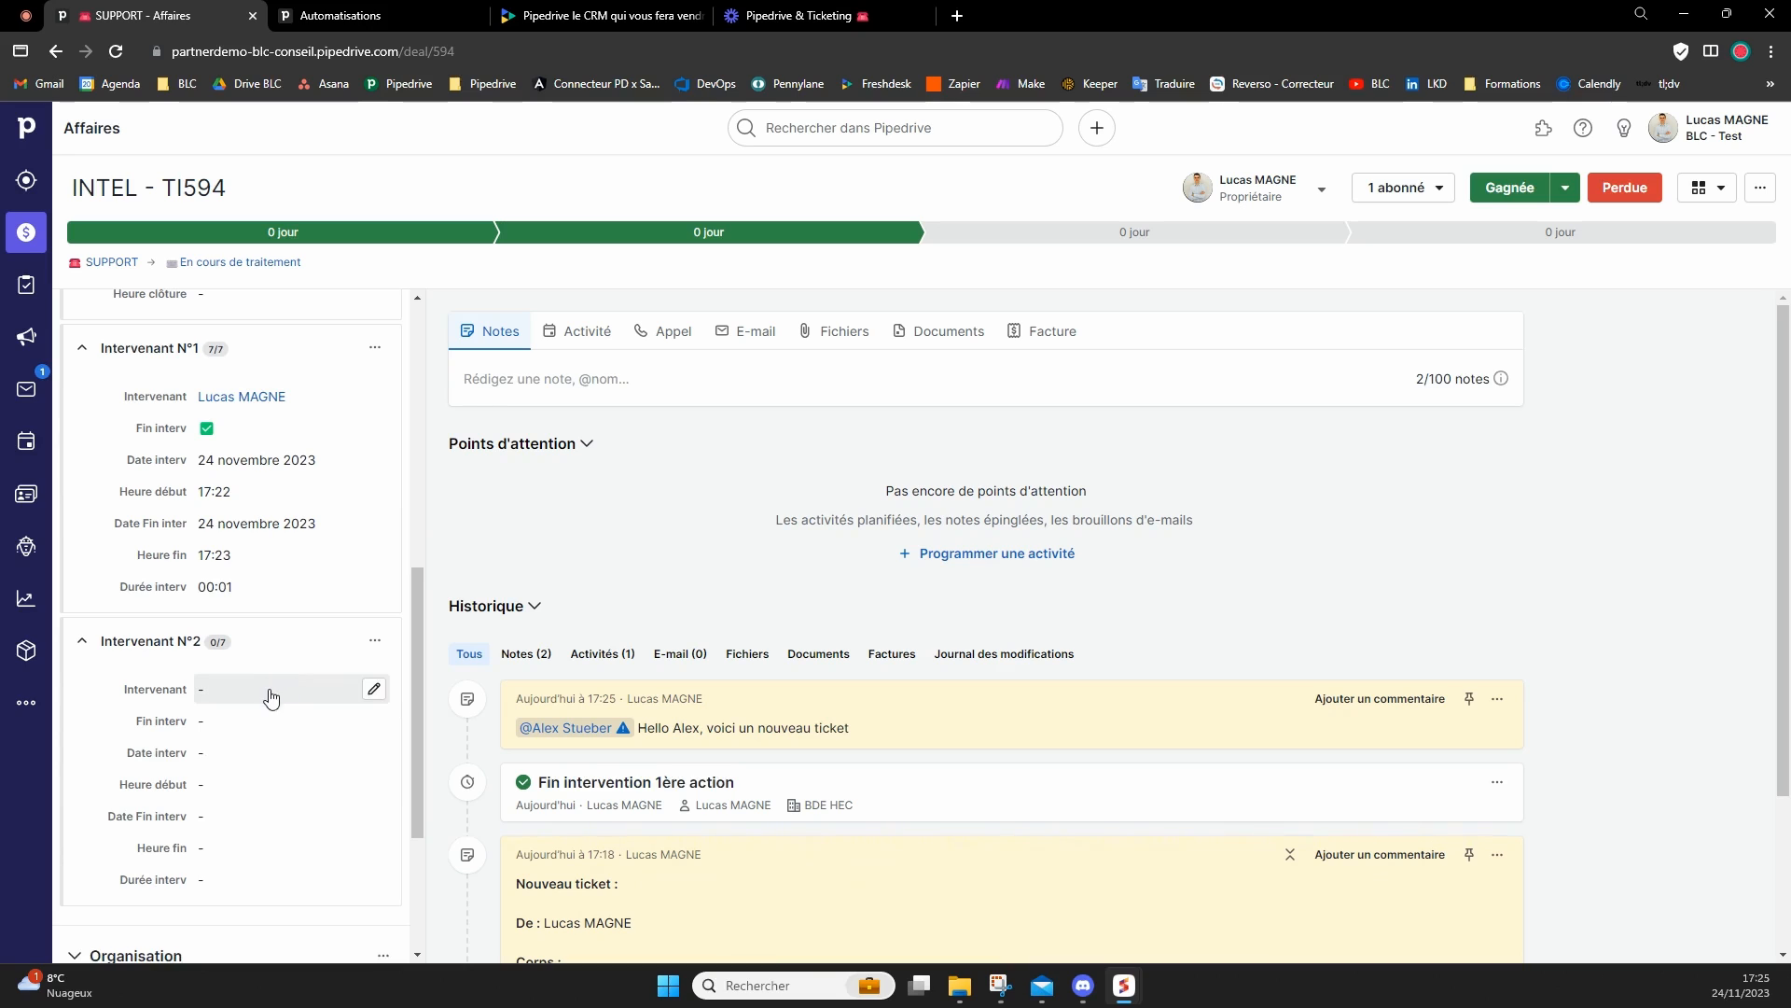
{"action": "left_click", "coordinate": [275, 694]}
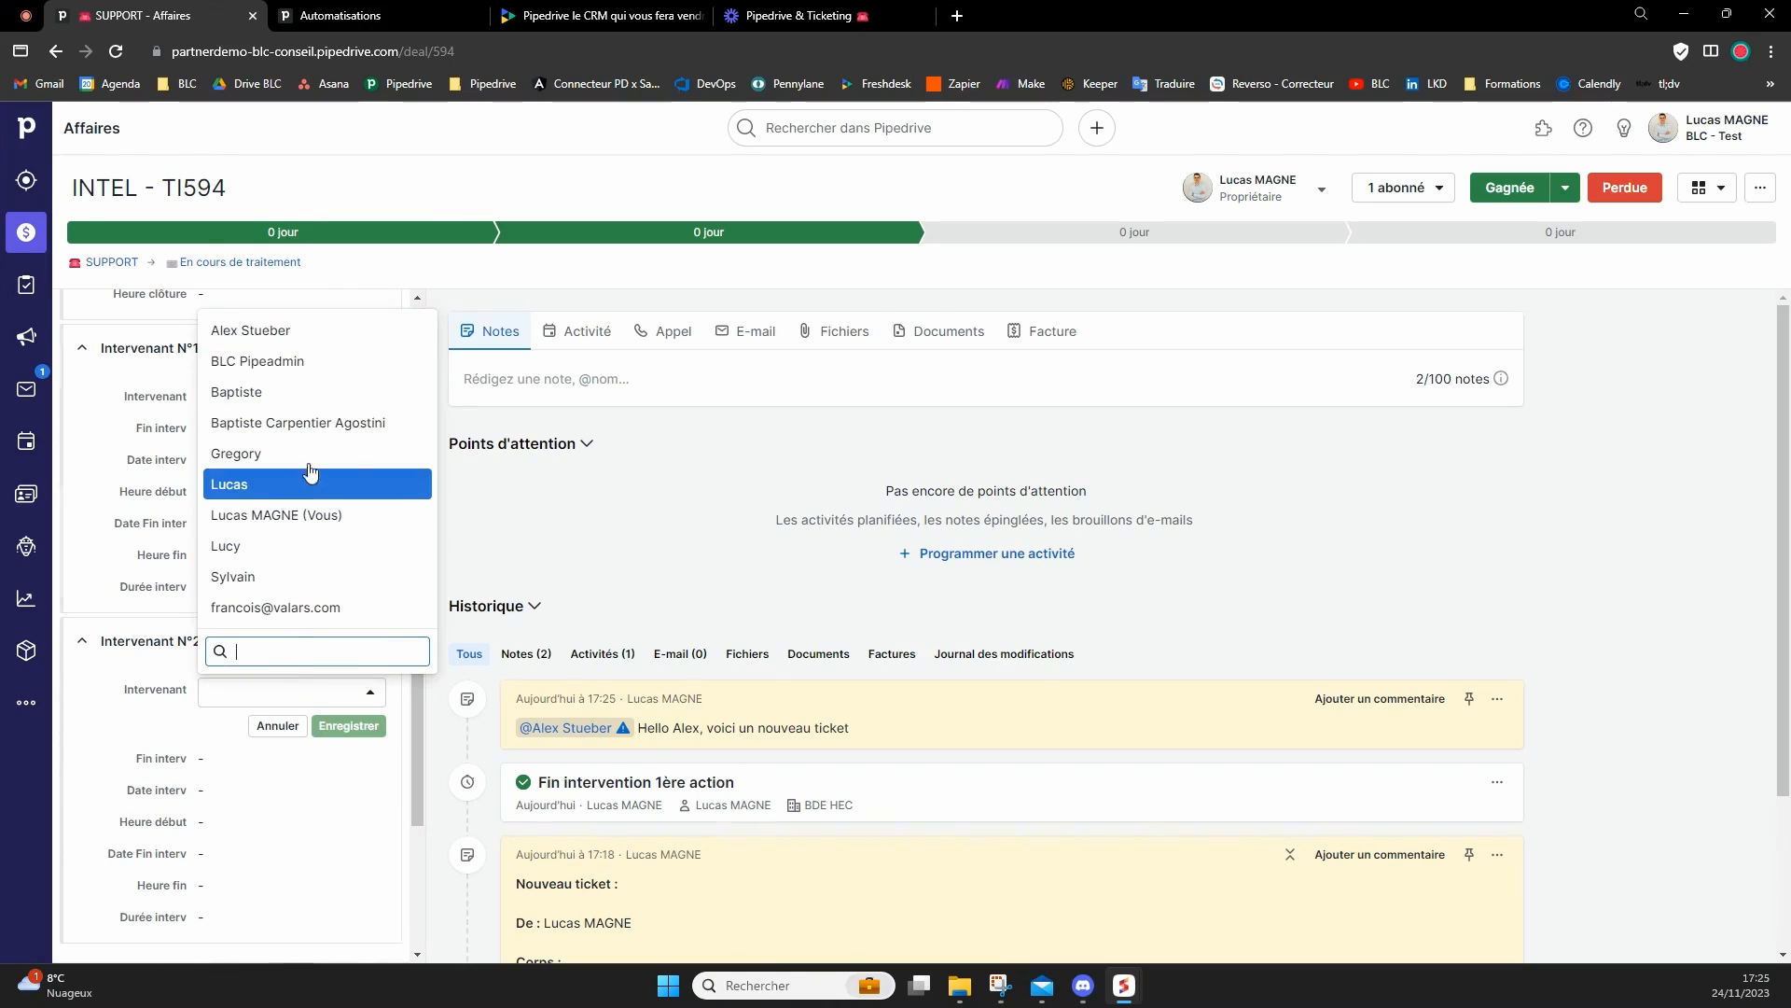
{"action": "left_click", "coordinate": [329, 336]}
{"action": "left_click", "coordinate": [355, 727]}
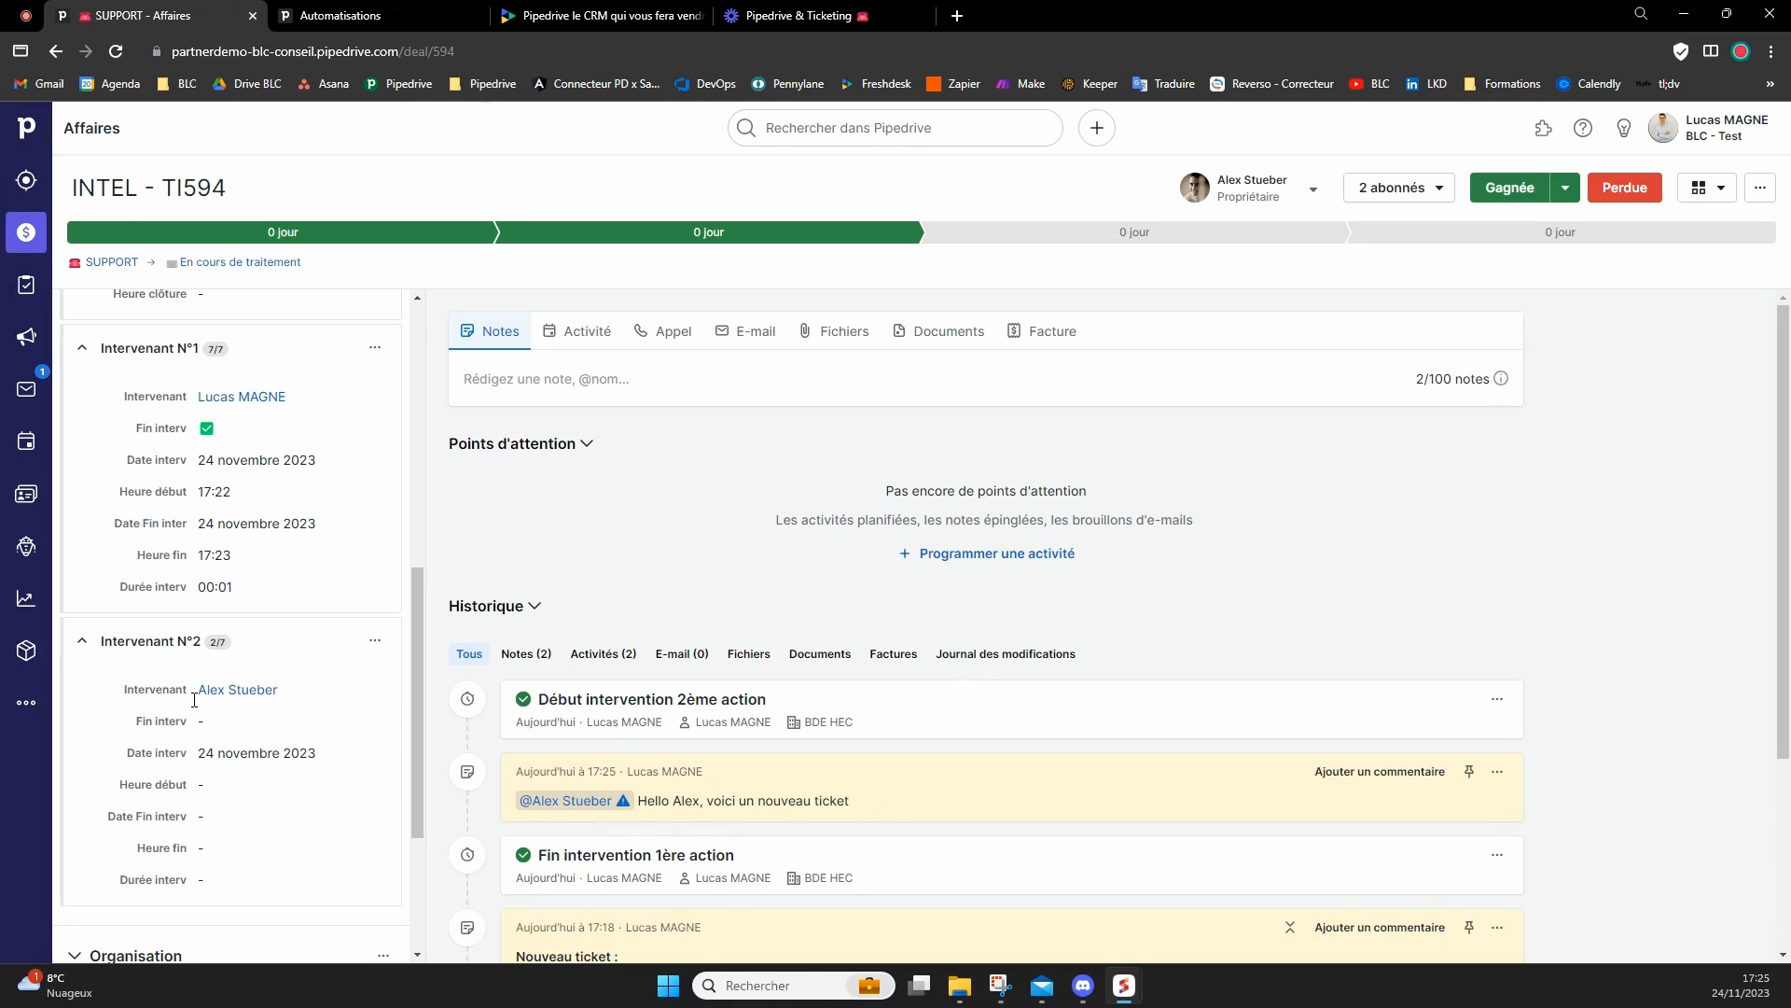
Mark Fin interv as done with the green check option in the Intervenant N°2 section and save it.
{"action": "left_click", "coordinate": [207, 721]}
{"action": "left_click", "coordinate": [305, 727]}
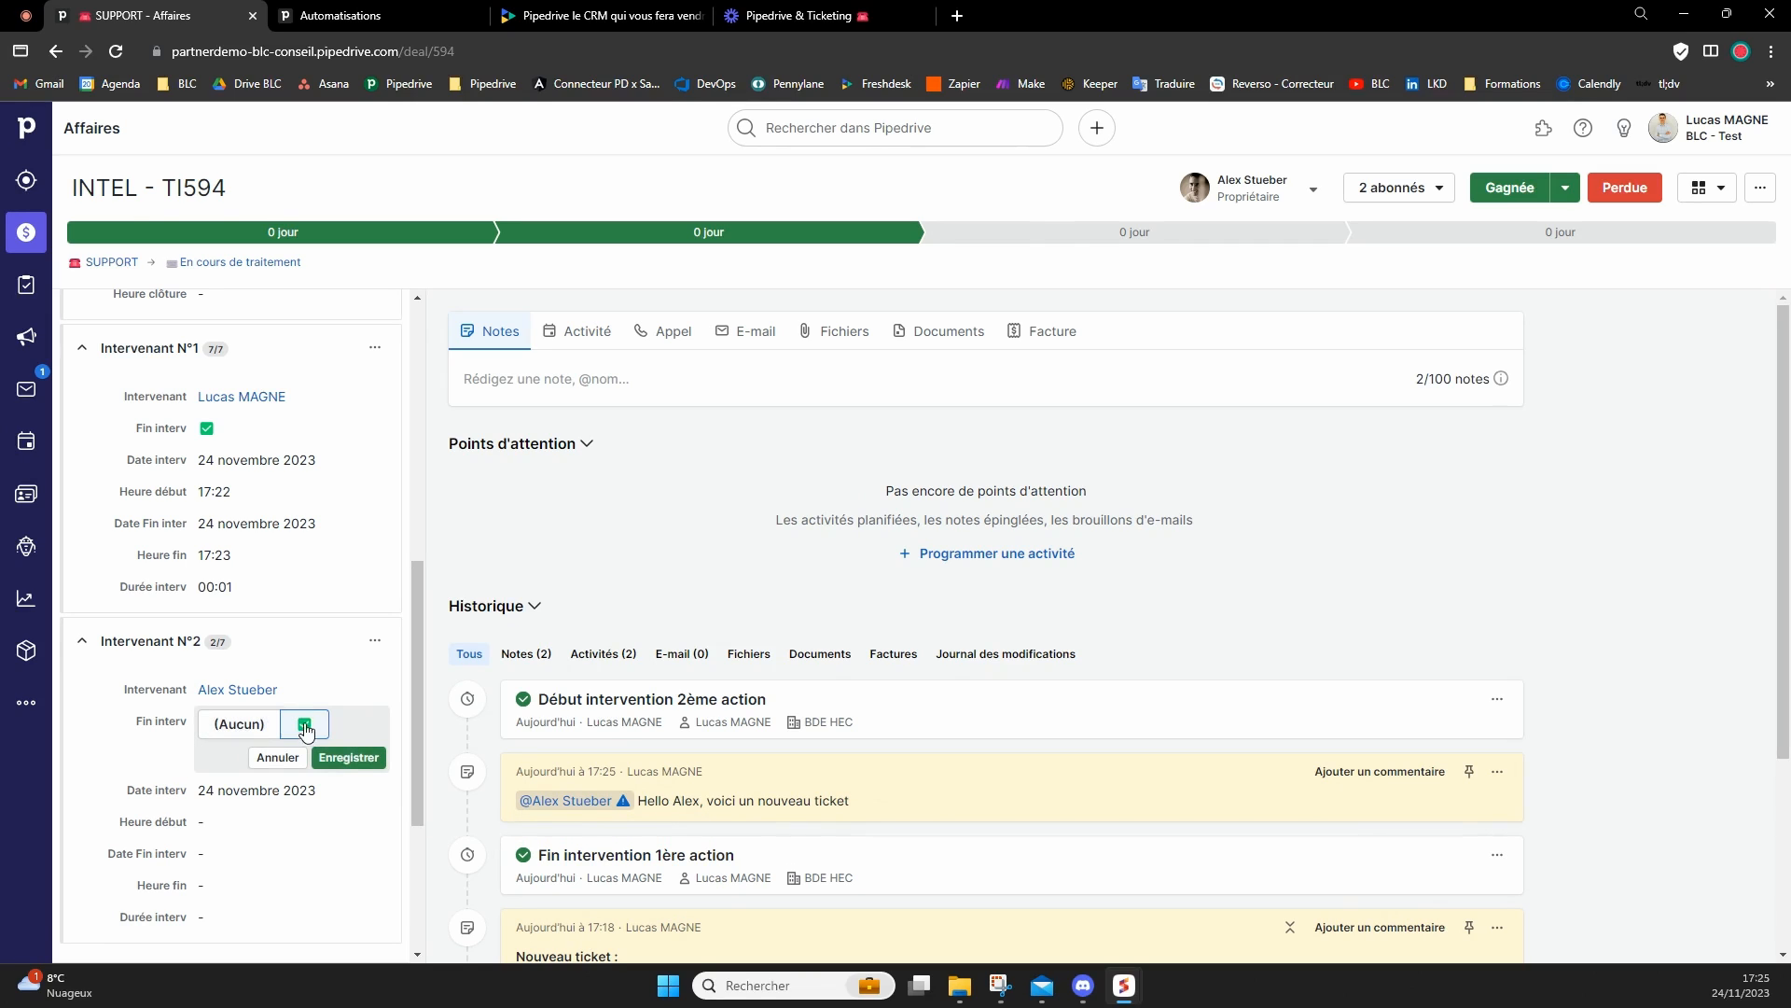
{"action": "left_click", "coordinate": [349, 758]}
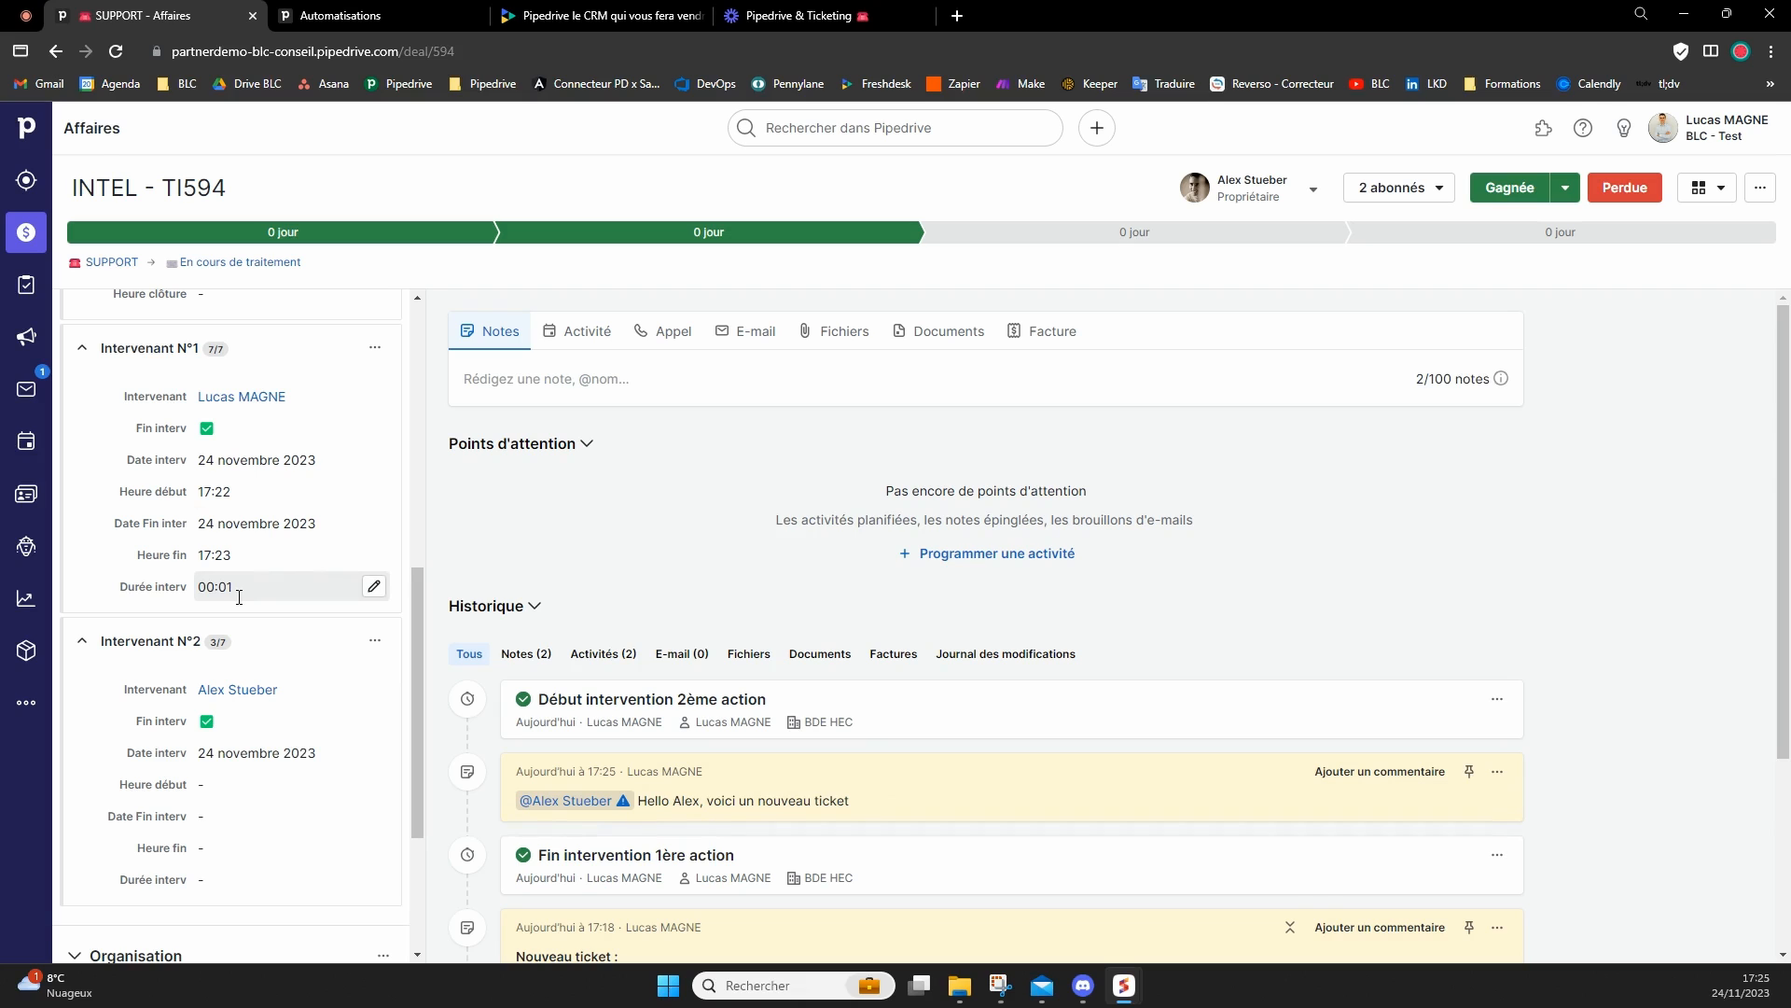
Collapse the Intervenant N°2 and Intervenant N°1 sections in the ticket details.
{"action": "left_click", "coordinate": [122, 641]}
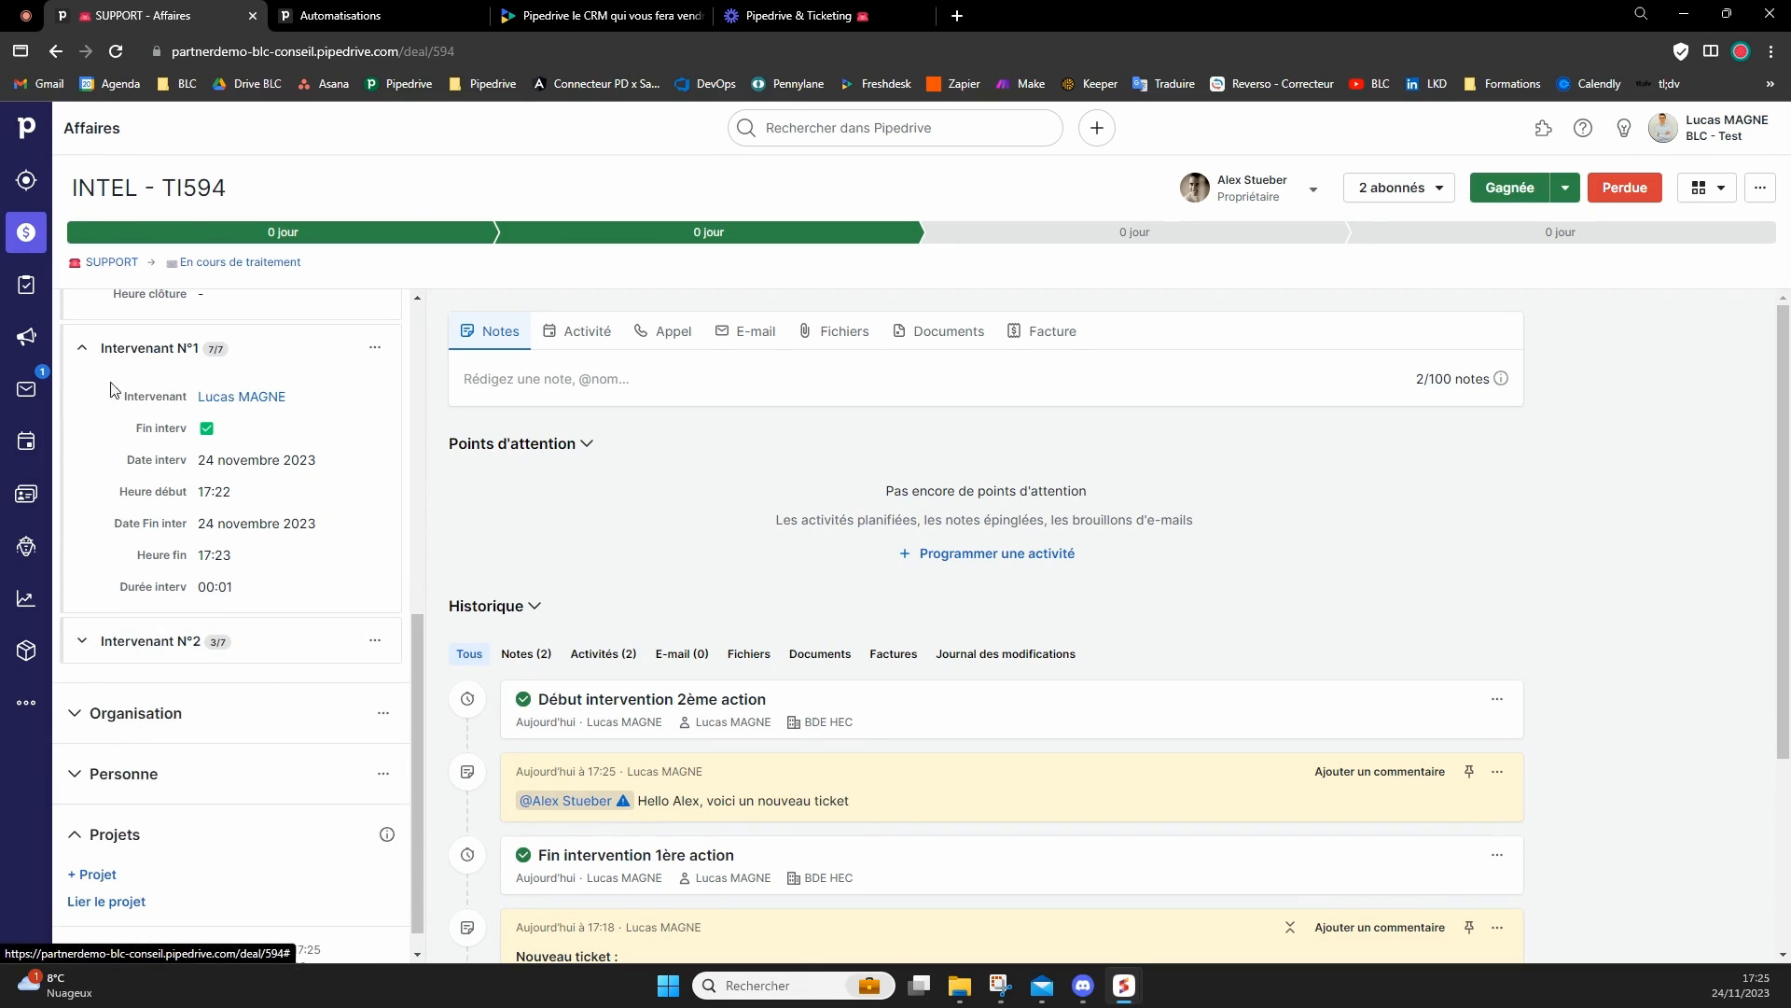
{"action": "left_click", "coordinate": [93, 347]}
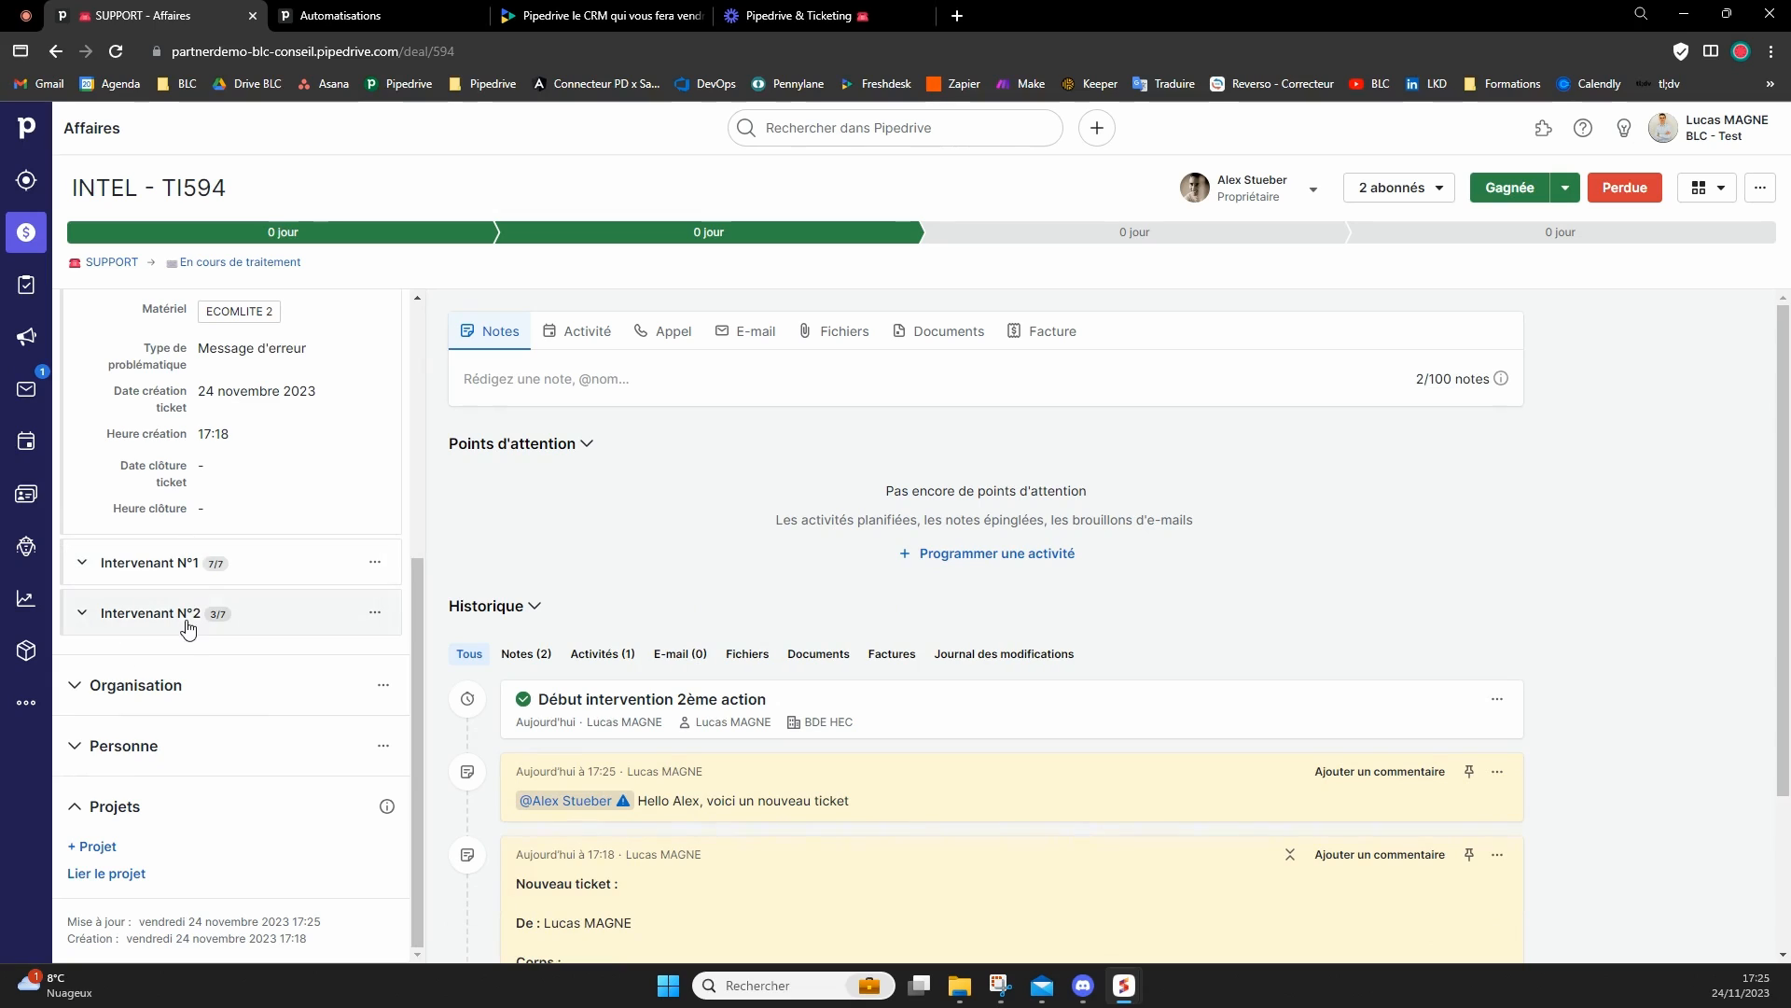
{"action": "scroll", "coordinate": [207, 655], "scroll_direction": "up", "scroll_amount": 1}
{"action": "scroll", "coordinate": [207, 655], "scroll_direction": "up", "scroll_amount": 1}
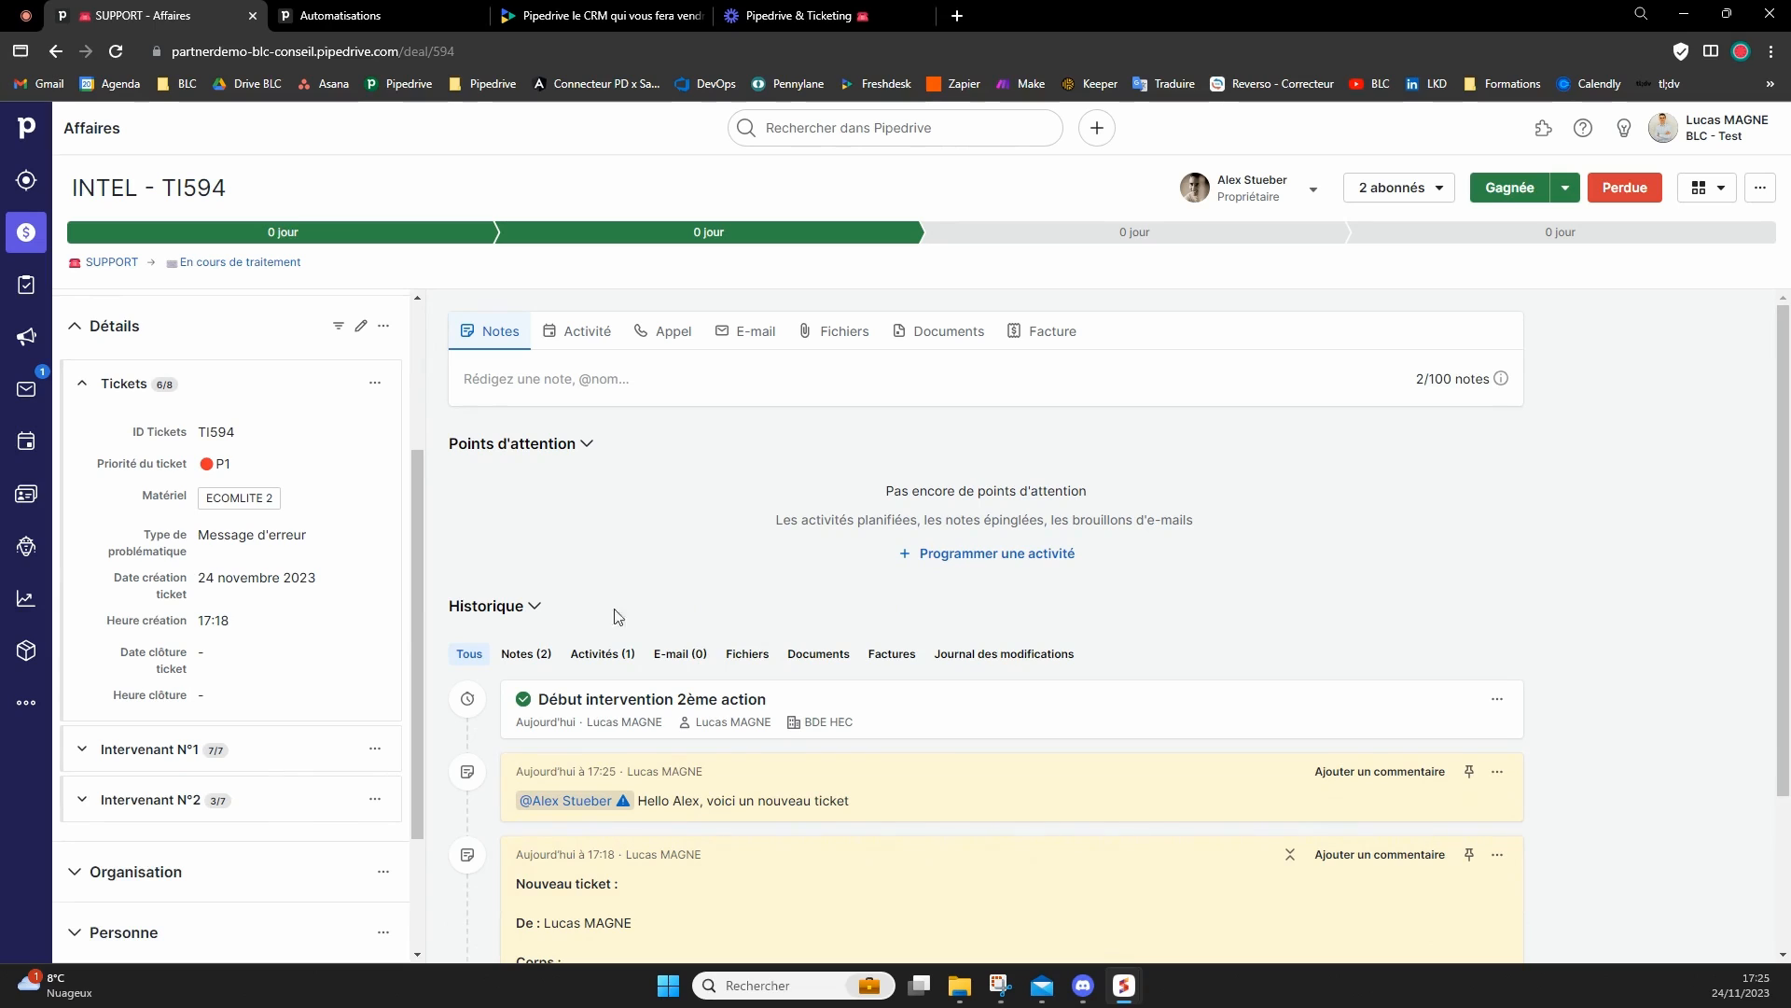
Close the ticket by marking it as Gagnée and check the Date clôture ticket in its Tickets section.
{"action": "left_click", "coordinate": [1508, 189]}
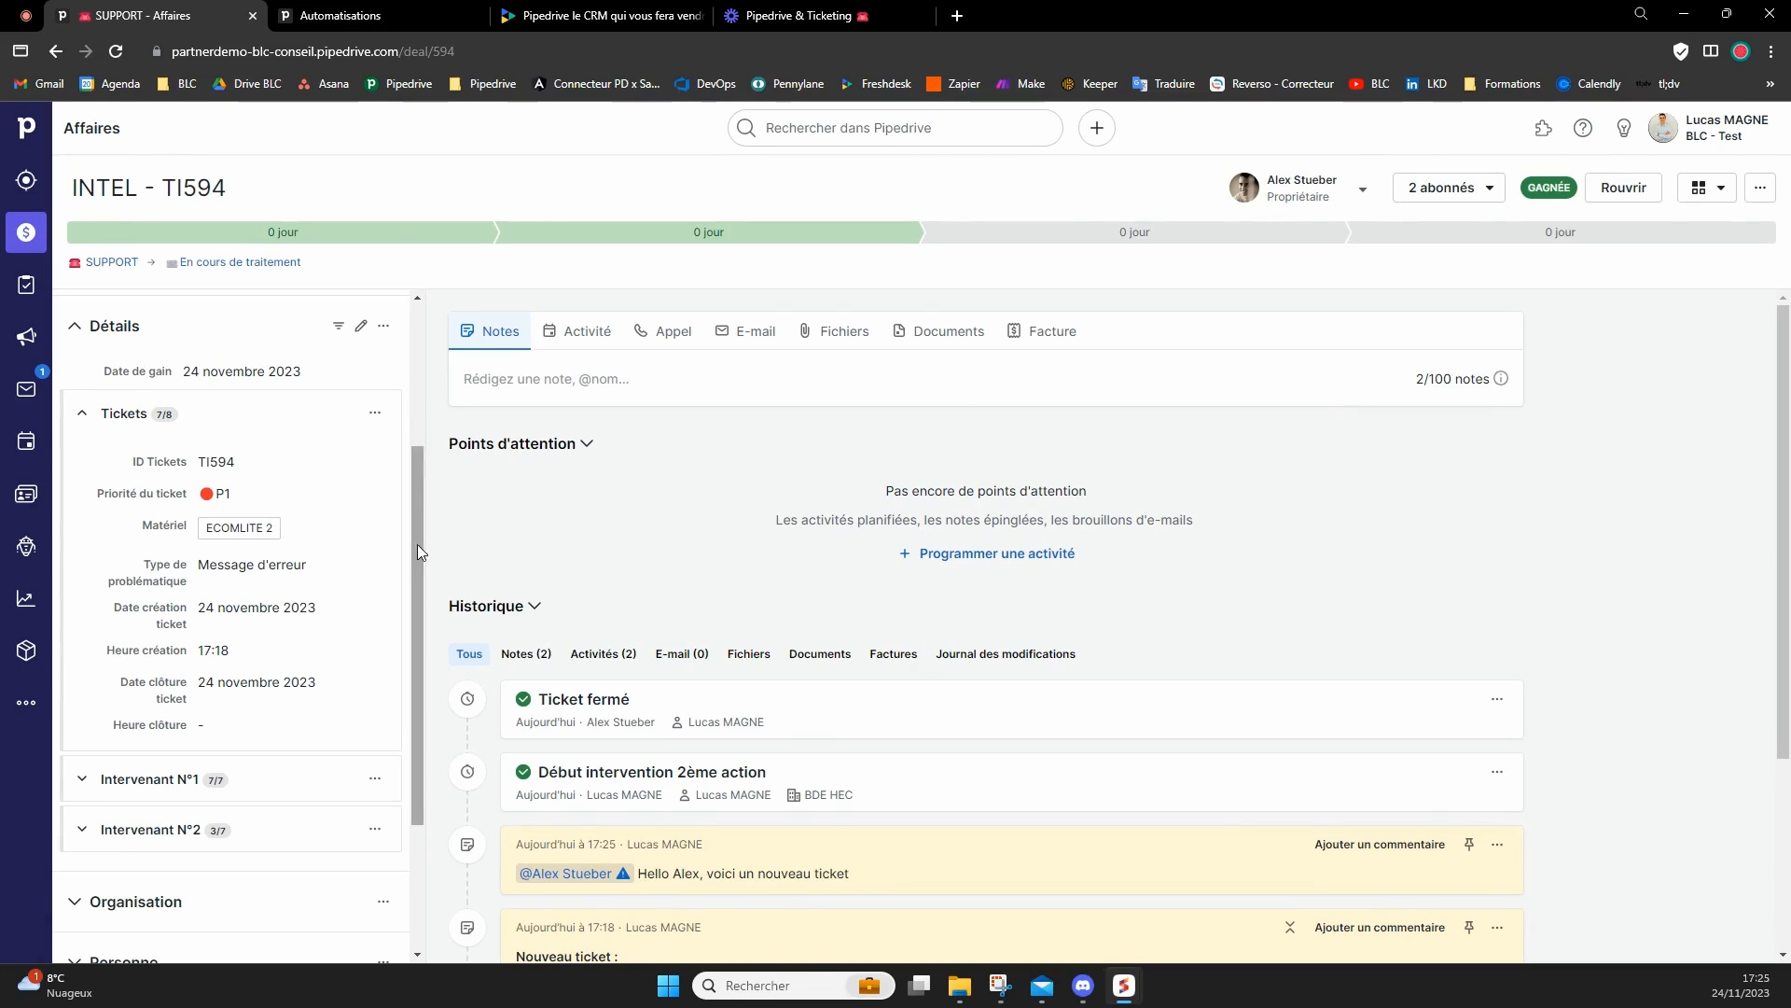
{"action": "left_click_drag", "start_coordinate": [201, 684], "coordinate": [267, 682]}
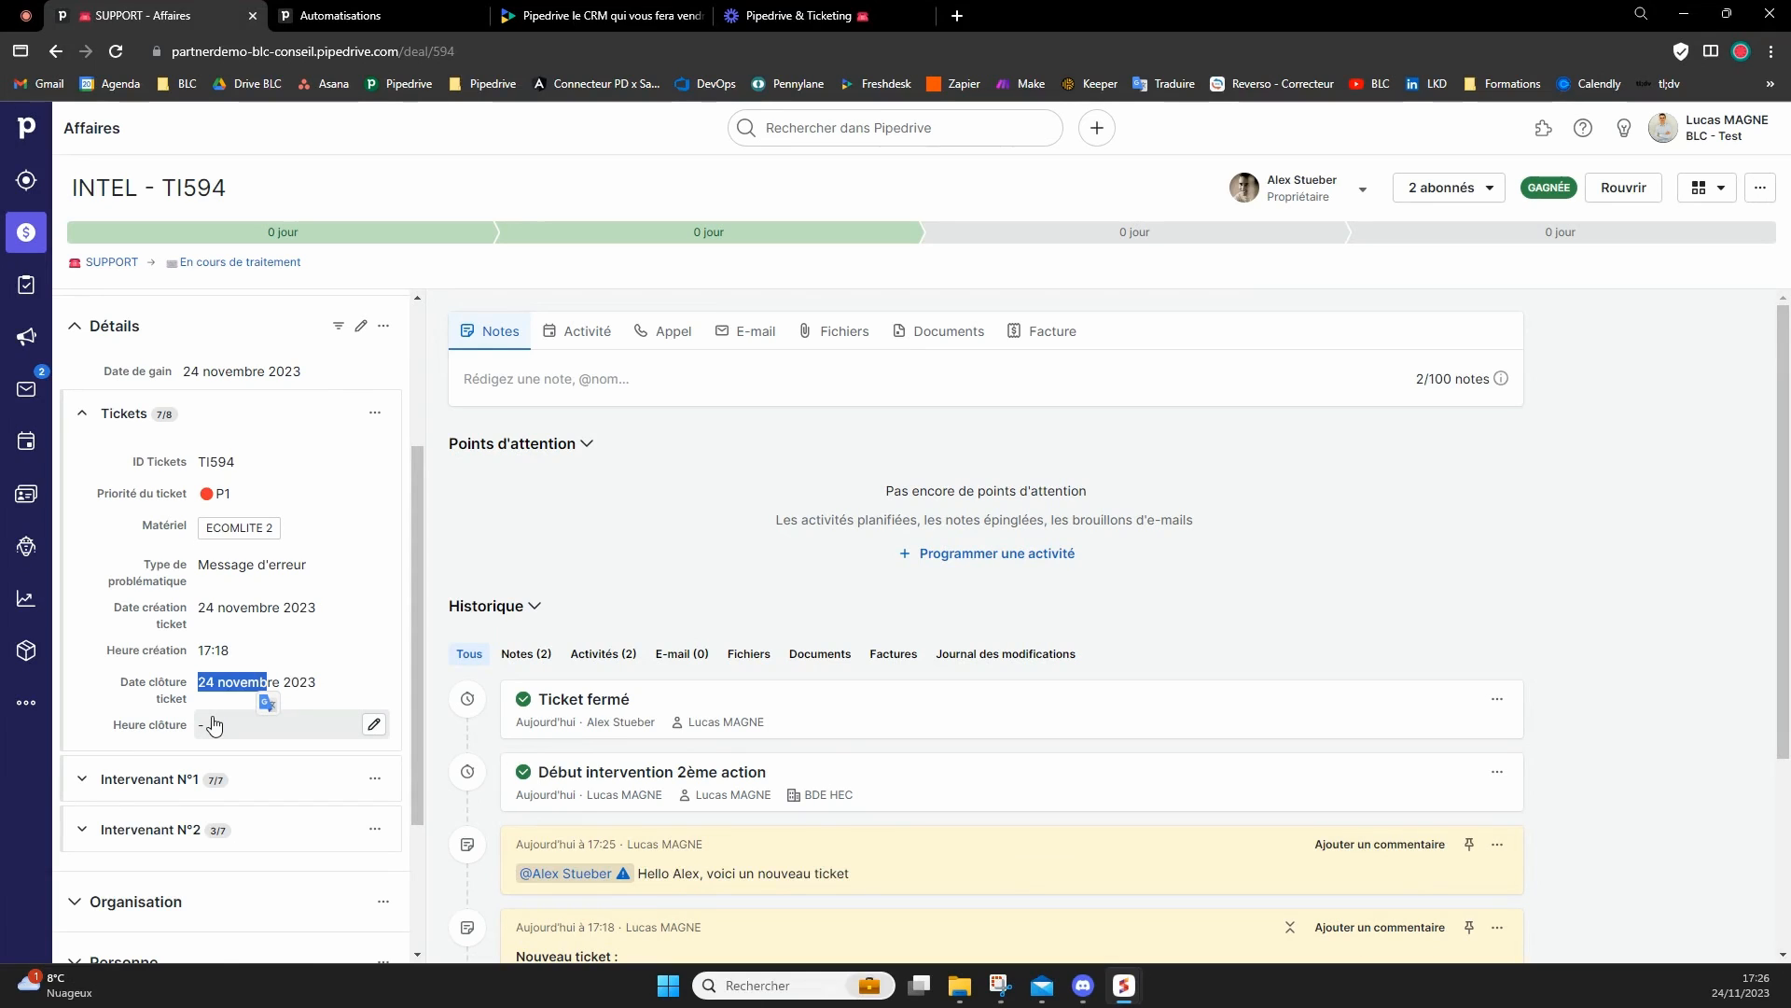
{"action": "left_click", "coordinate": [517, 530]}
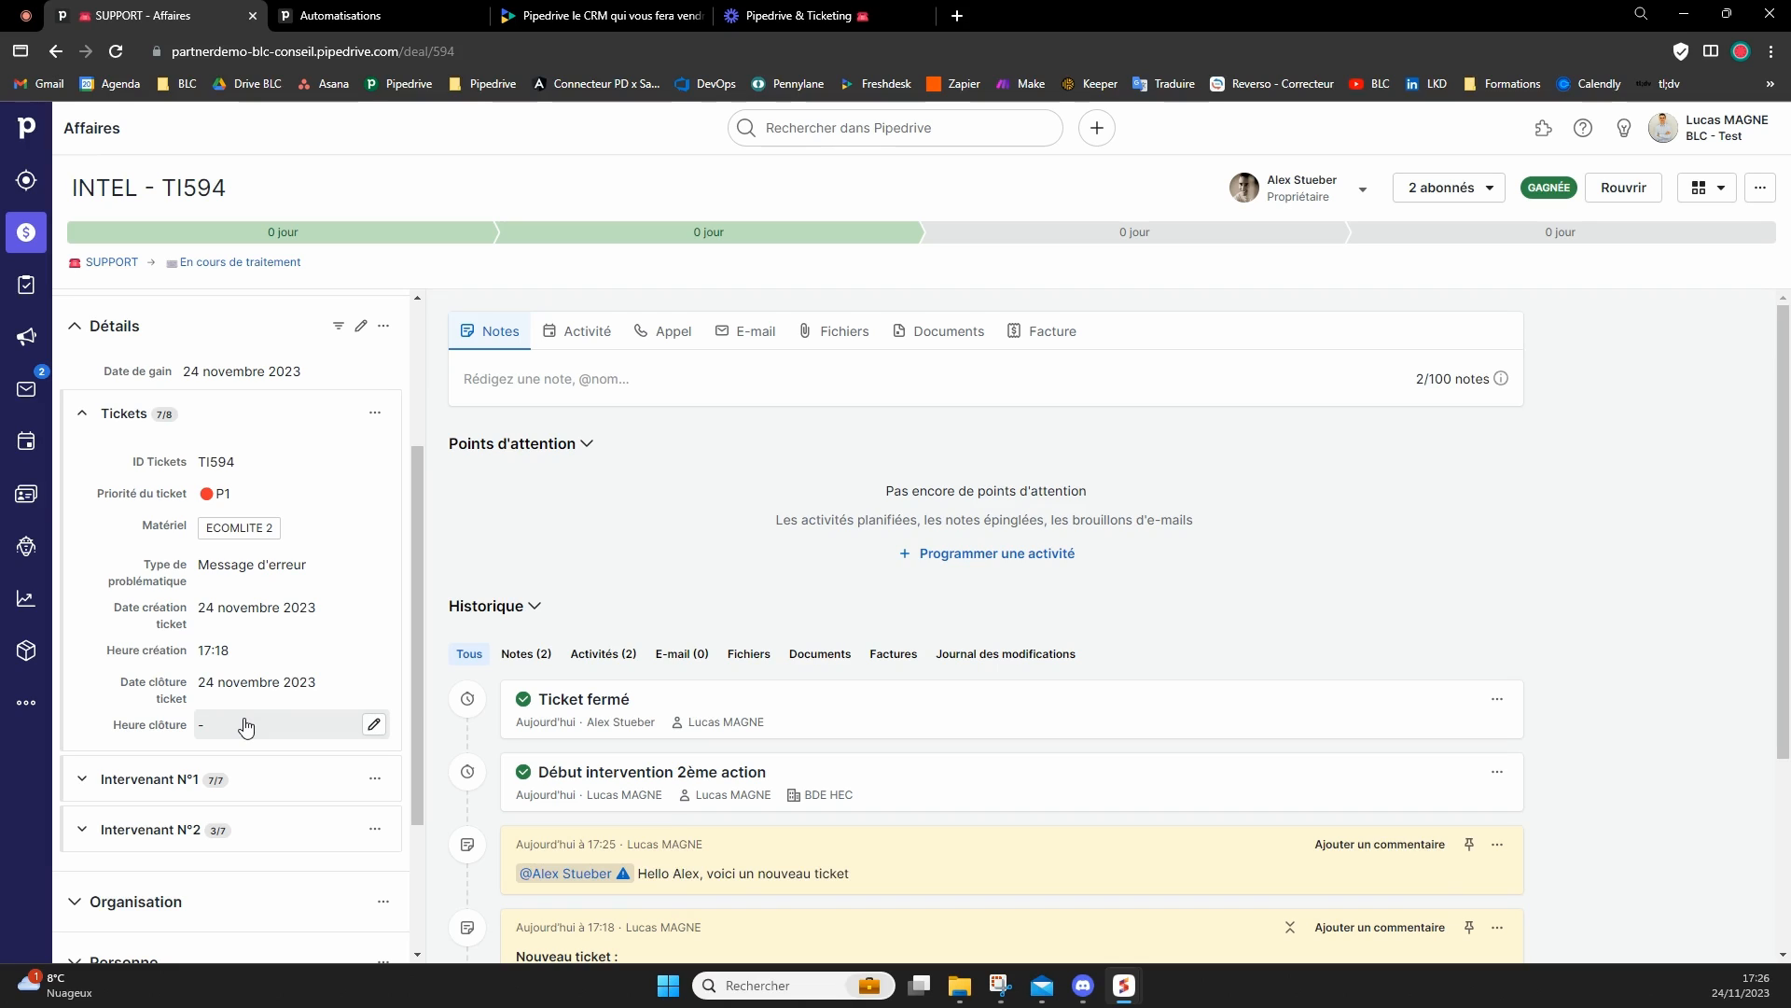
Open Stats in a new browser tab and display the Tickets dashboard.
{"action": "middle_click", "coordinate": [26, 598]}
{"action": "left_click", "coordinate": [411, 18]}
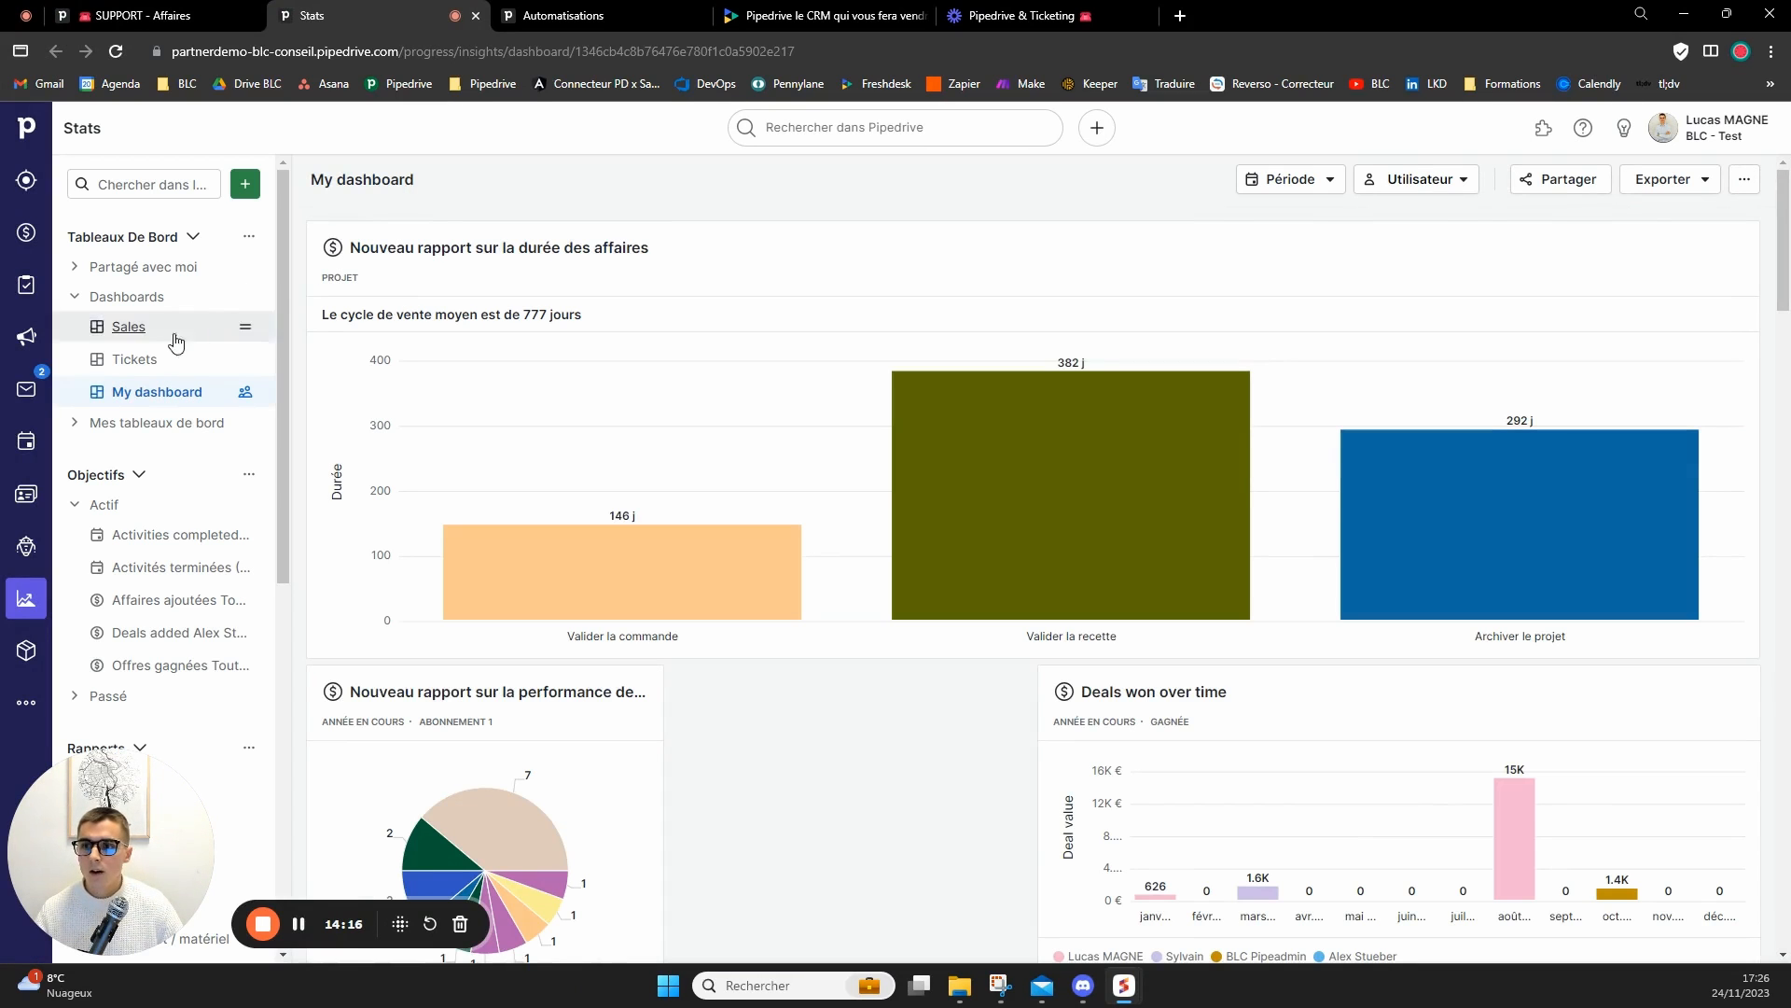
{"action": "left_click", "coordinate": [140, 362]}
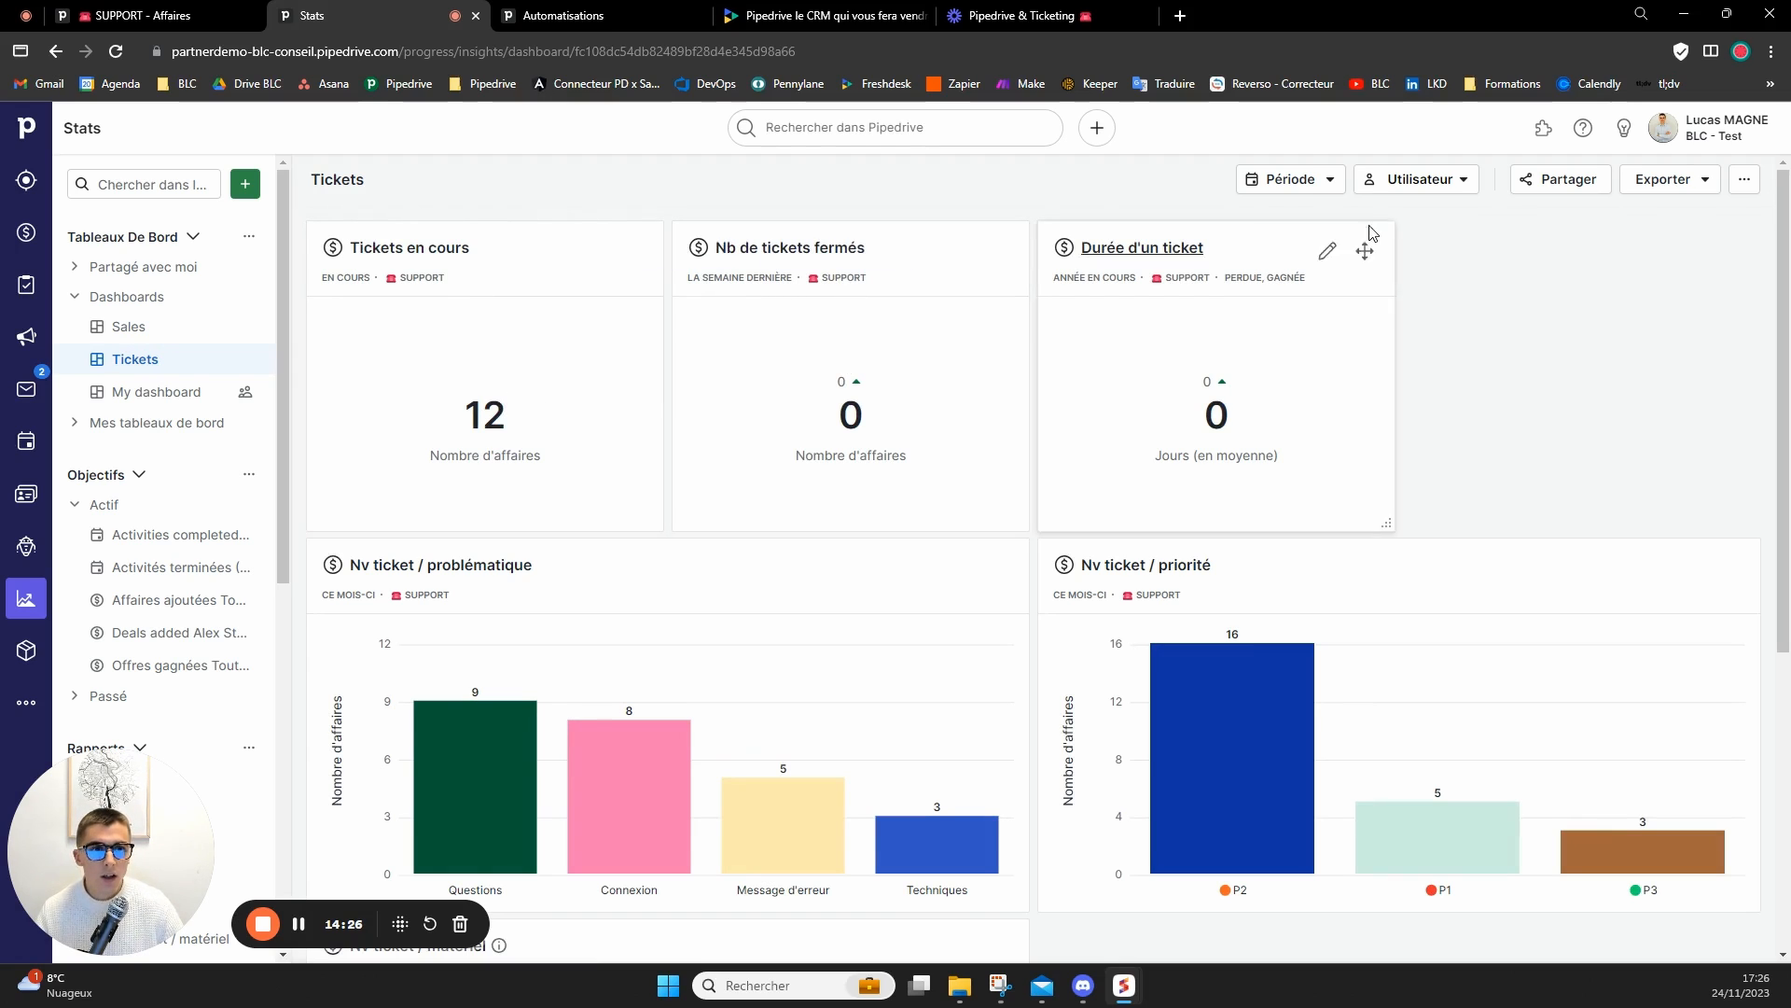
Filter the Tickets dashboard by the period Cette semaine.
{"action": "left_click", "coordinate": [1320, 182]}
{"action": "left_click", "coordinate": [968, 226]}
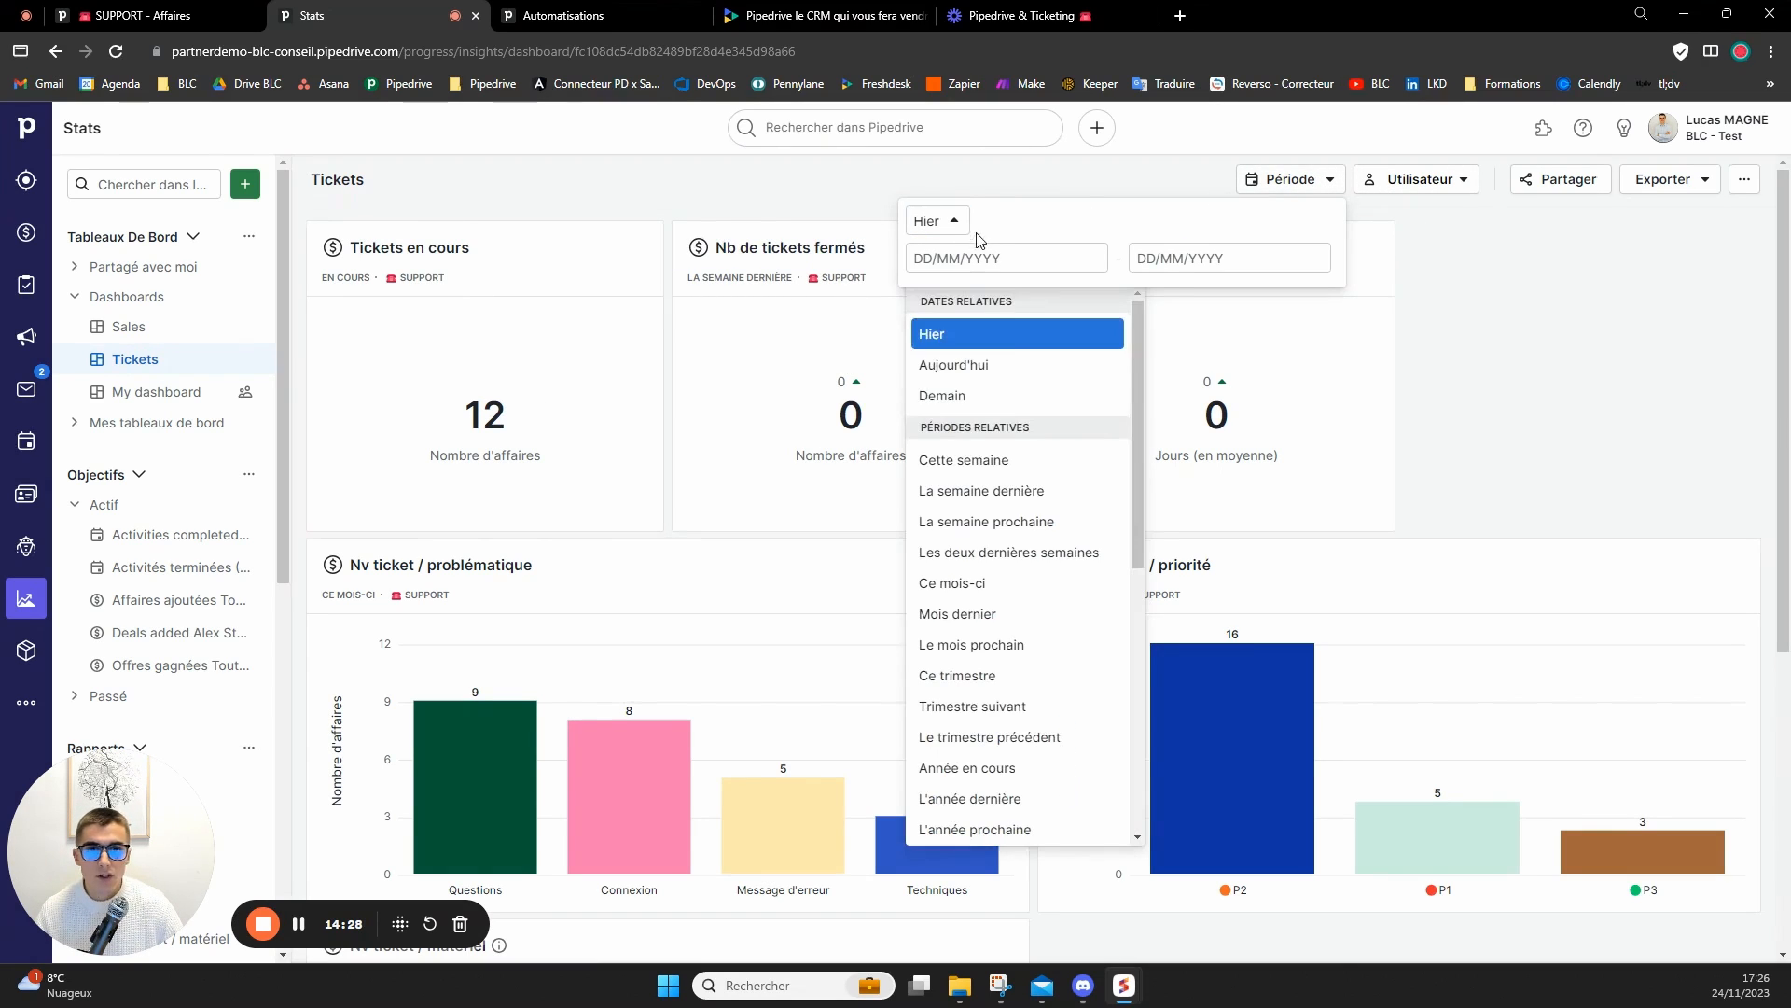
{"action": "left_click", "coordinate": [1033, 471]}
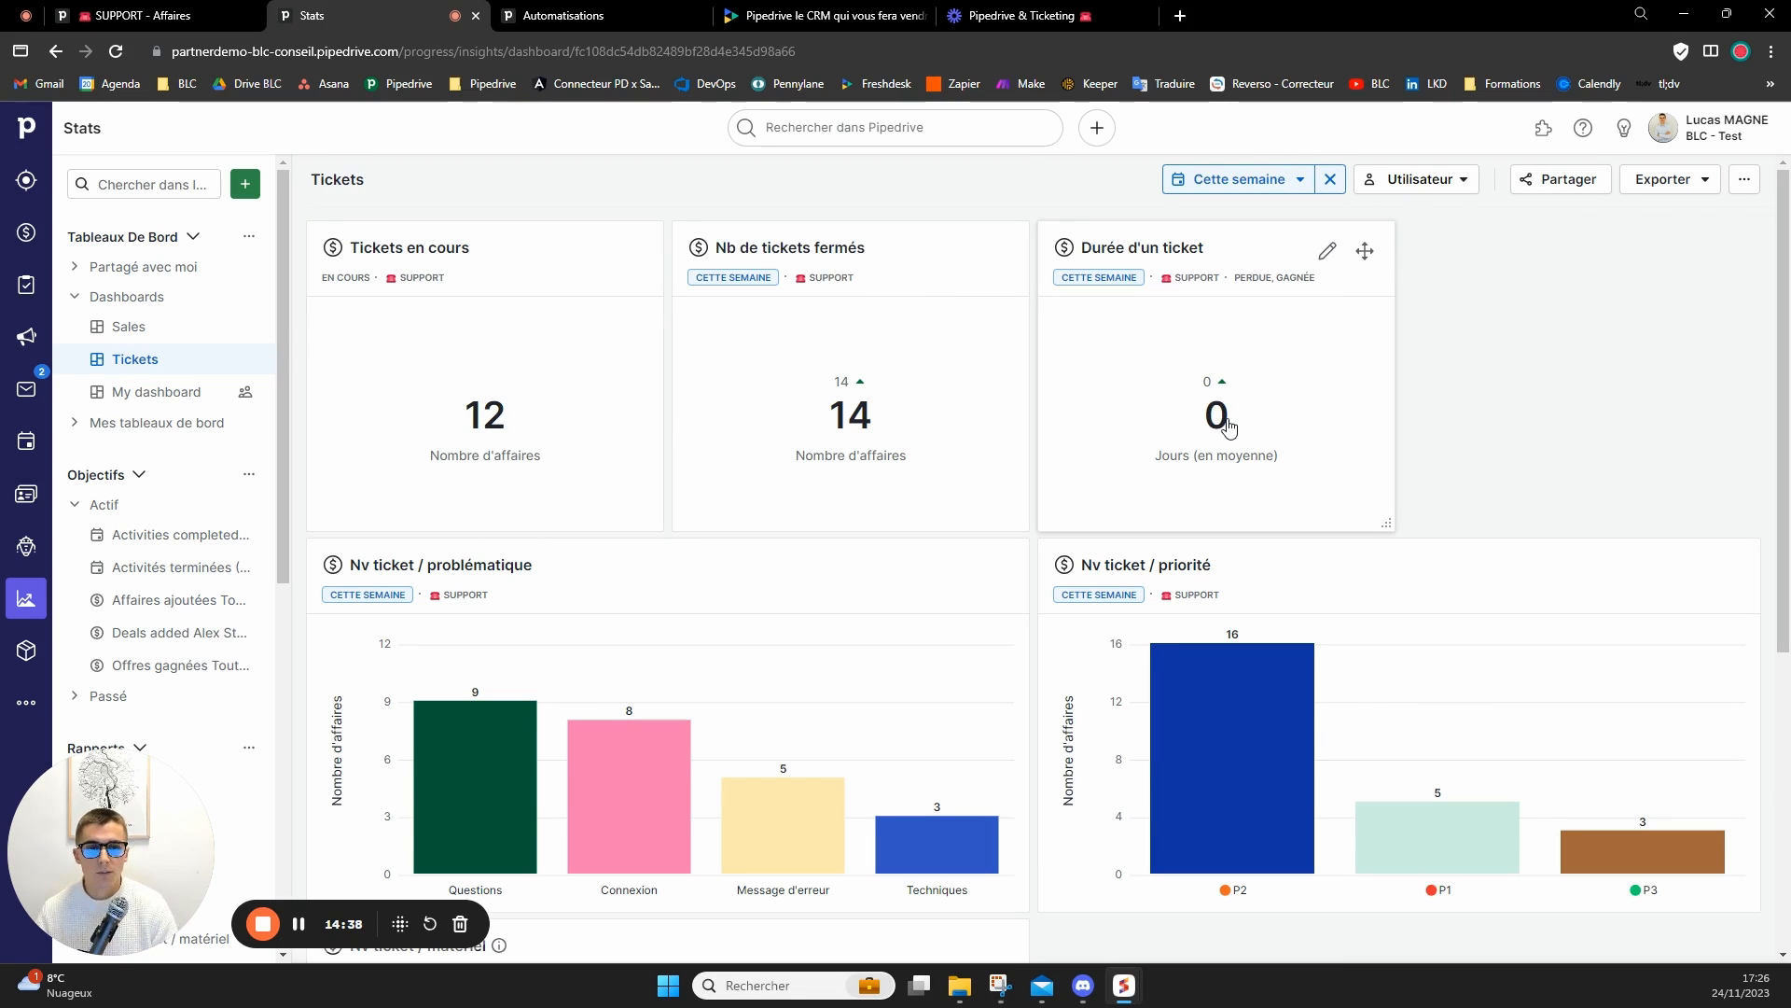
Review the dashboard charts of new tickets by problématique, priorité and matériel.
{"action": "scroll", "coordinate": [760, 593], "scroll_direction": "down", "scroll_amount": 1}
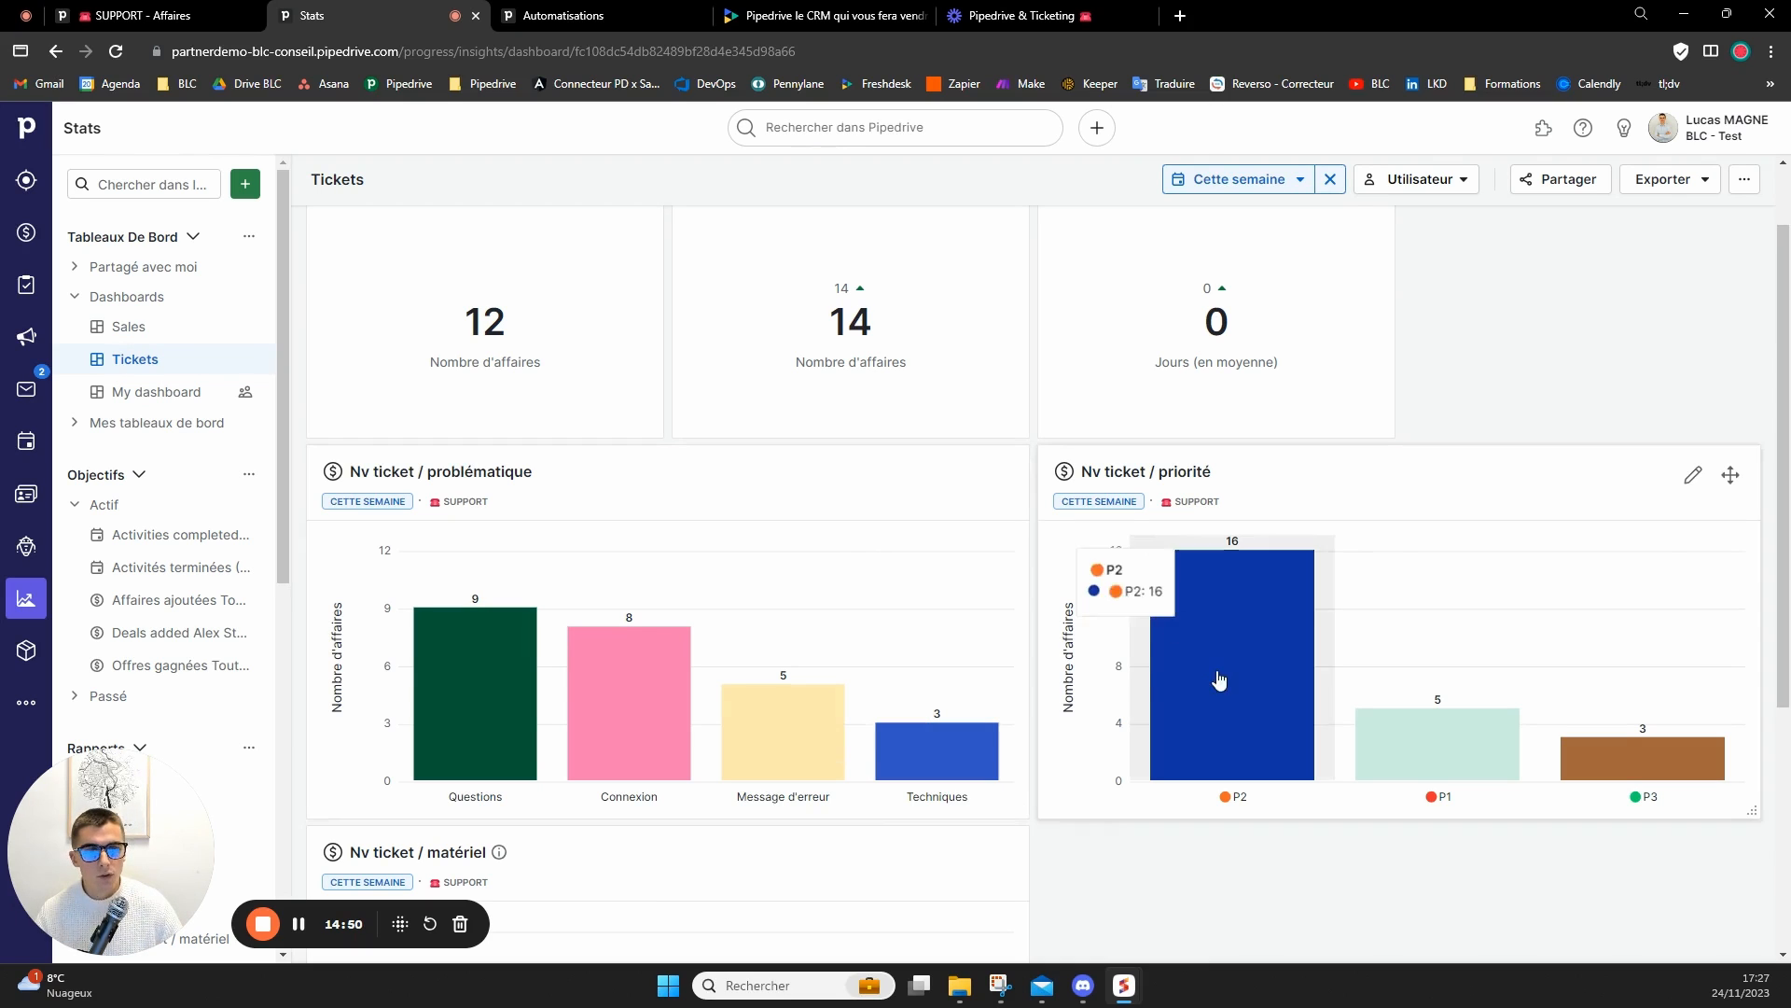
{"action": "scroll", "coordinate": [1660, 736], "scroll_direction": "down", "scroll_amount": 1}
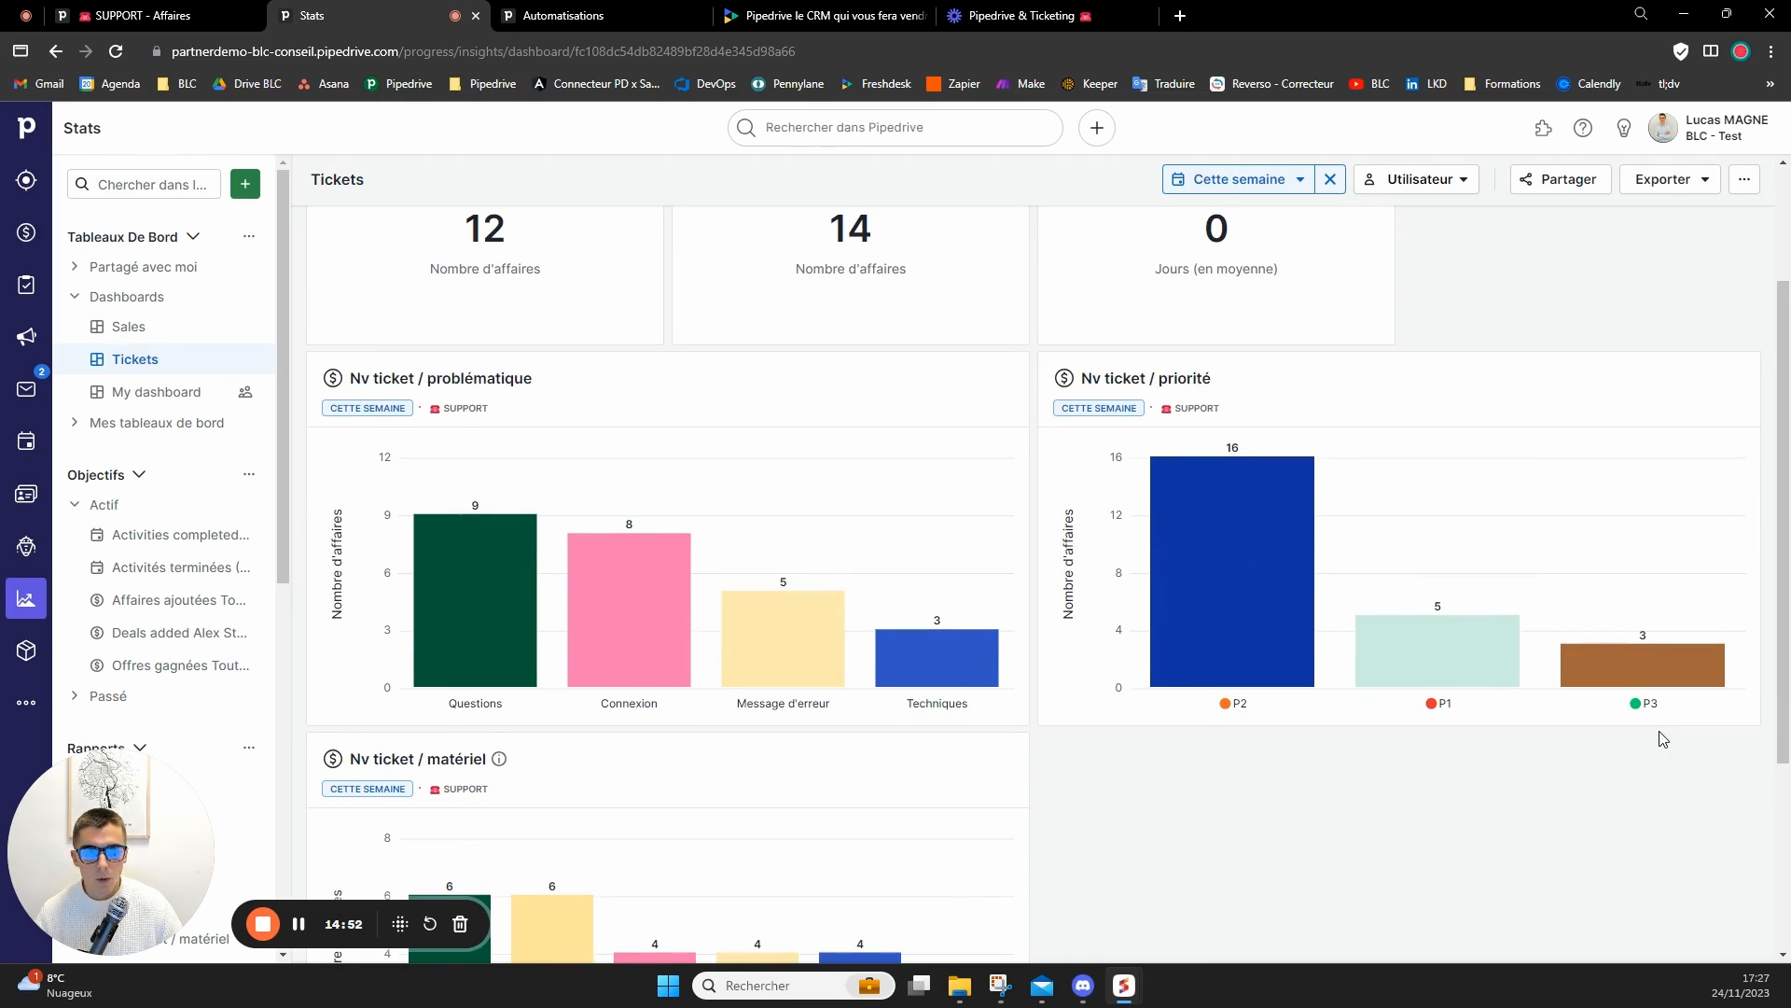
{"action": "scroll", "coordinate": [1642, 737], "scroll_direction": "down", "scroll_amount": 3}
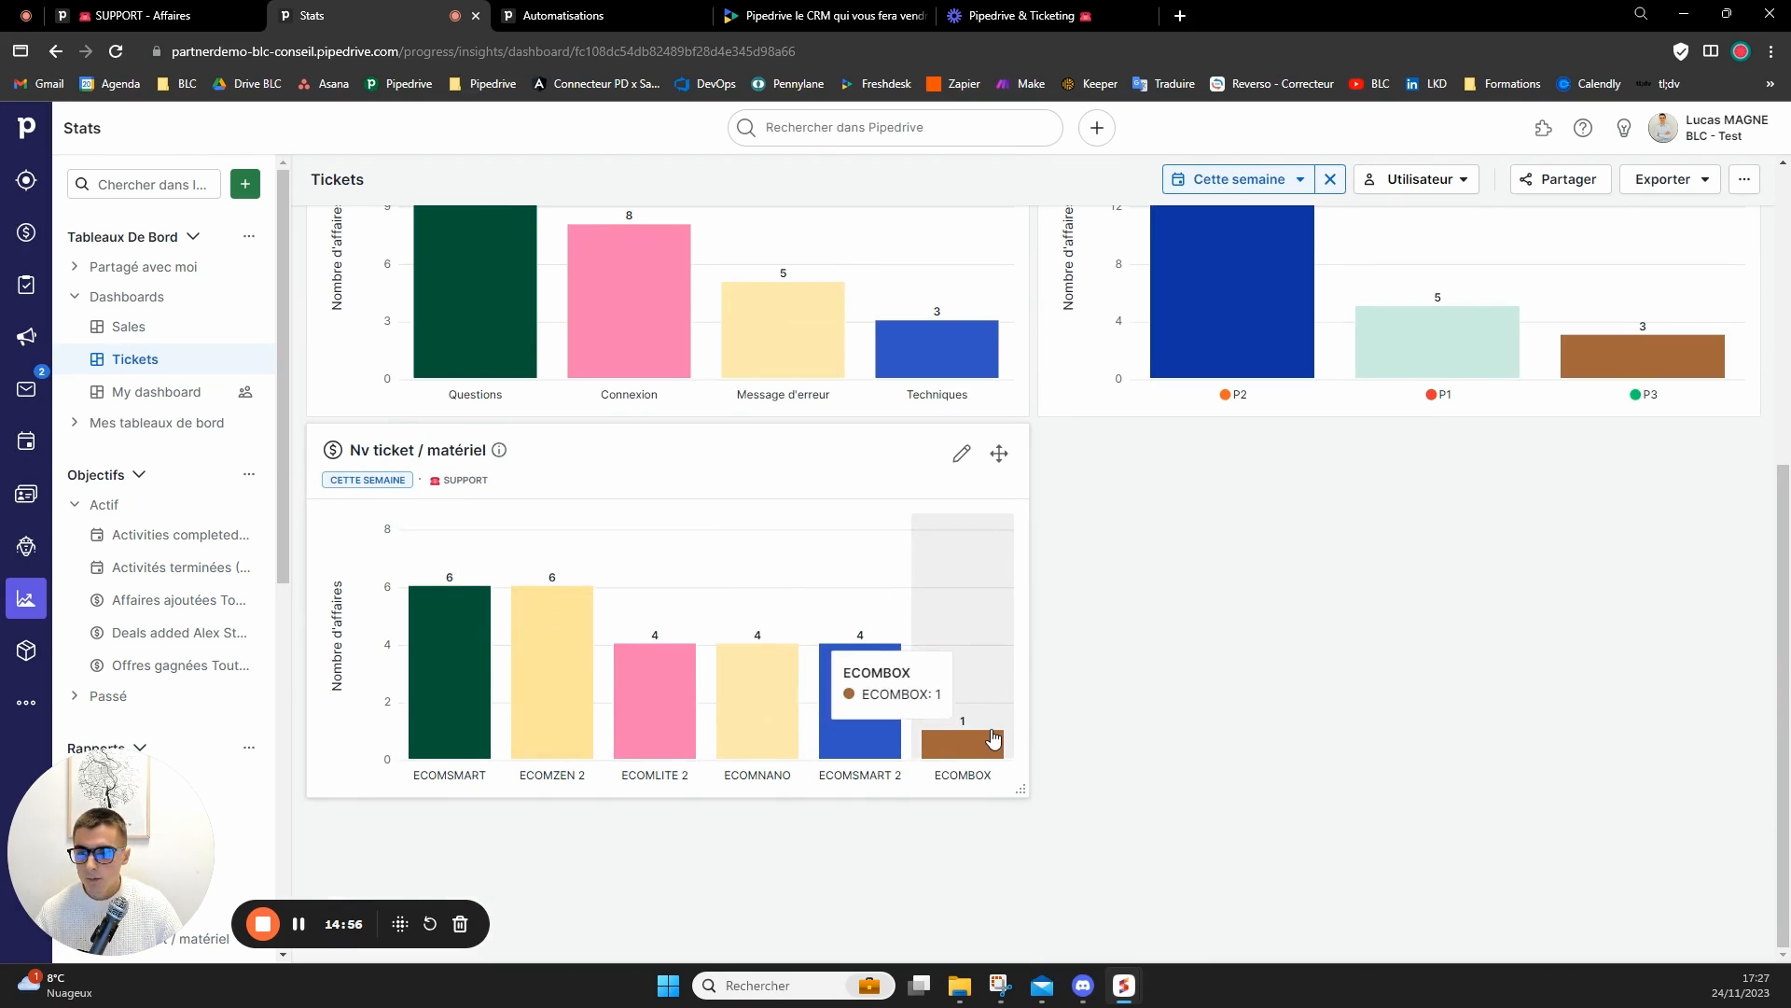
{"action": "scroll", "coordinate": [975, 723], "scroll_direction": "up", "scroll_amount": 3}
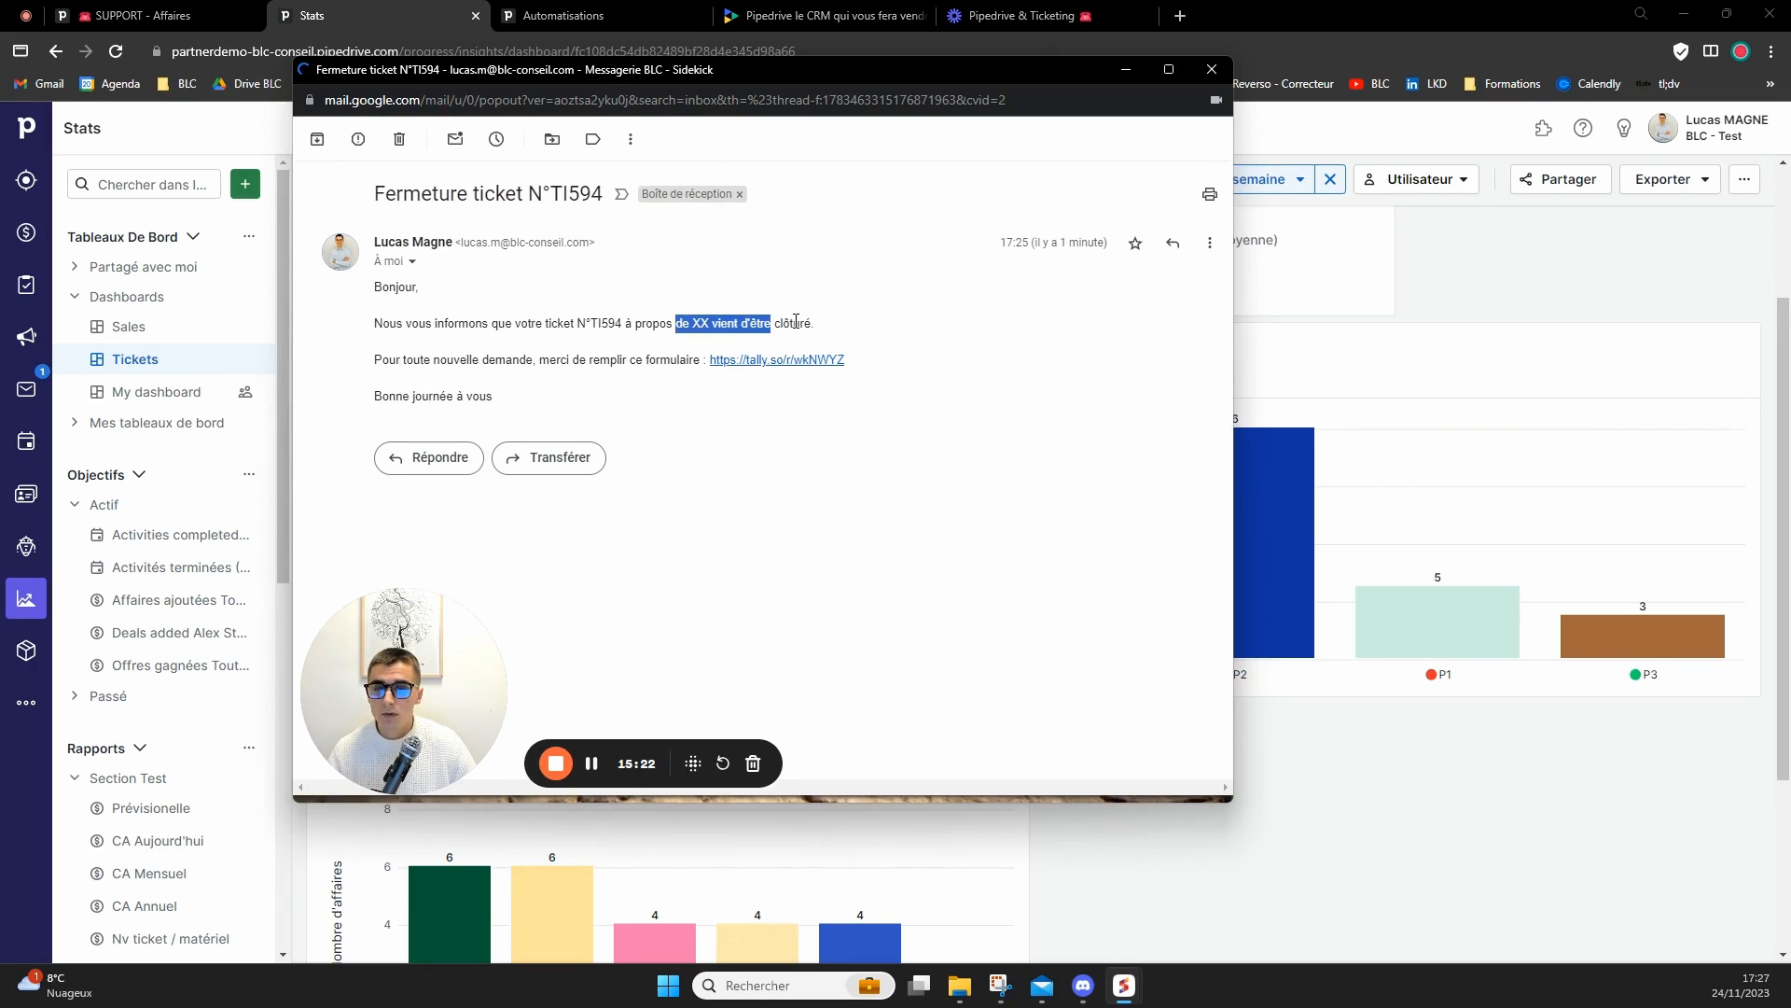
Open the Tally support form linked in the ticket closure email in the main browser window, look through its questions and close it.
{"action": "left_click", "coordinate": [602, 353]}
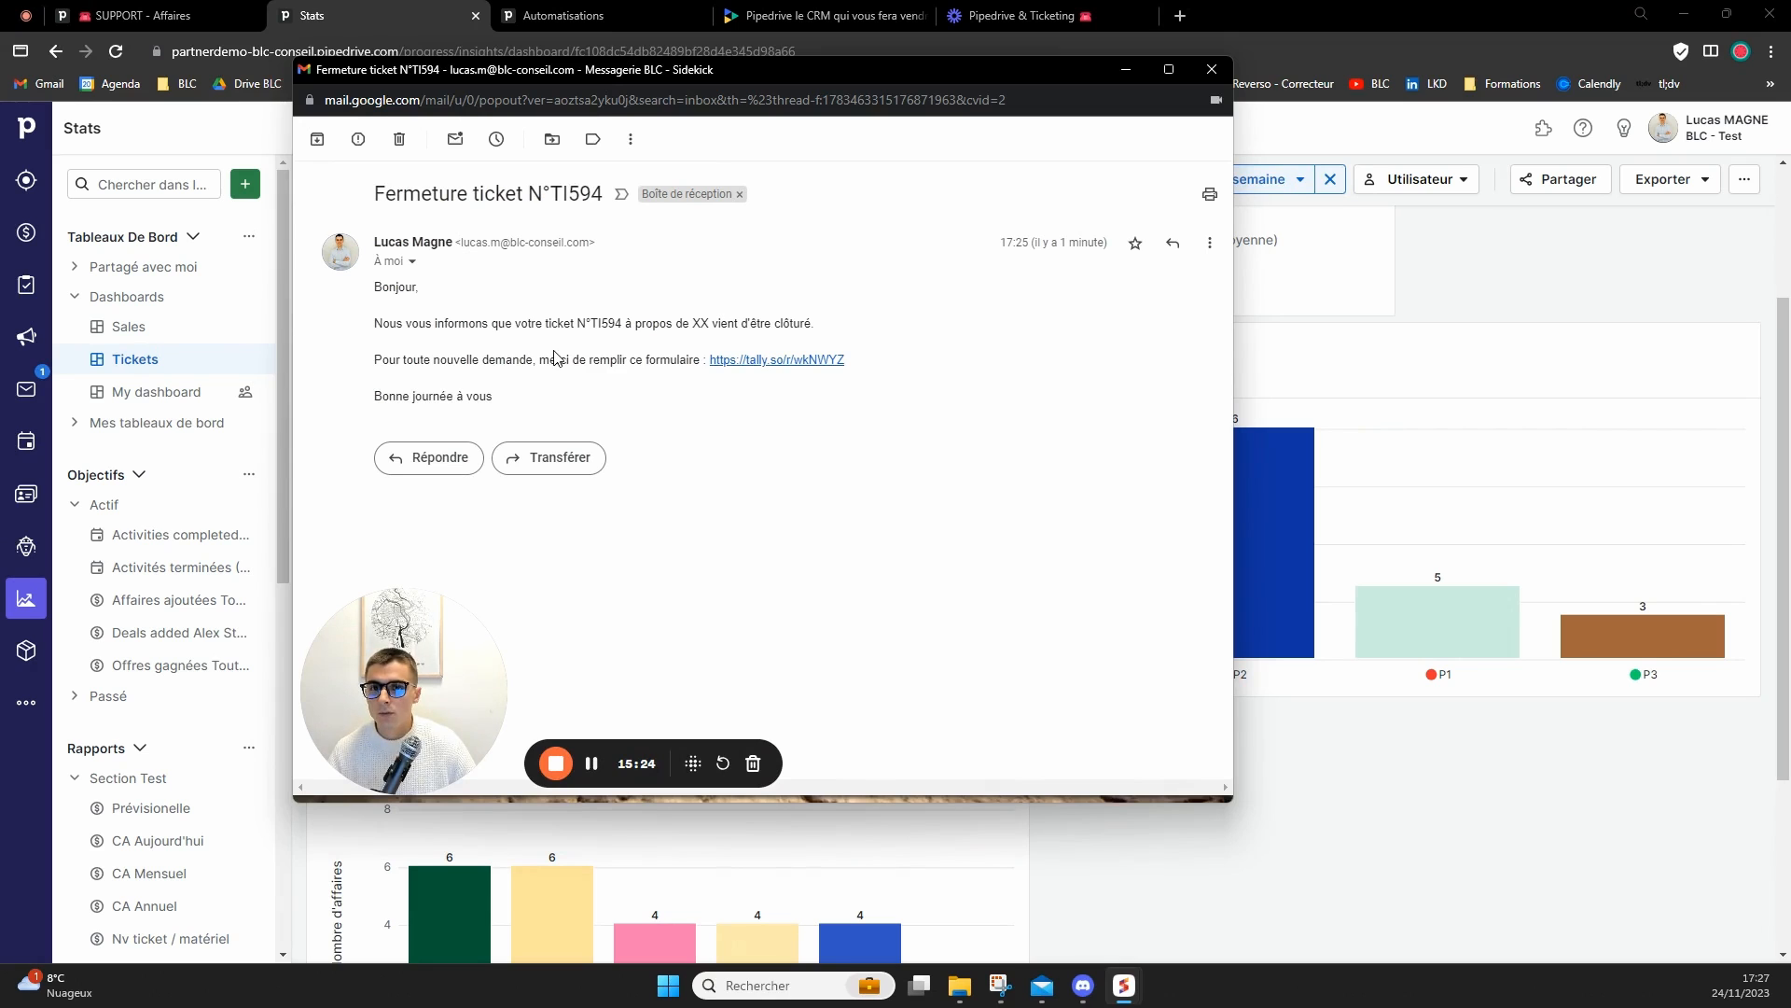
{"action": "left_click", "coordinate": [754, 366]}
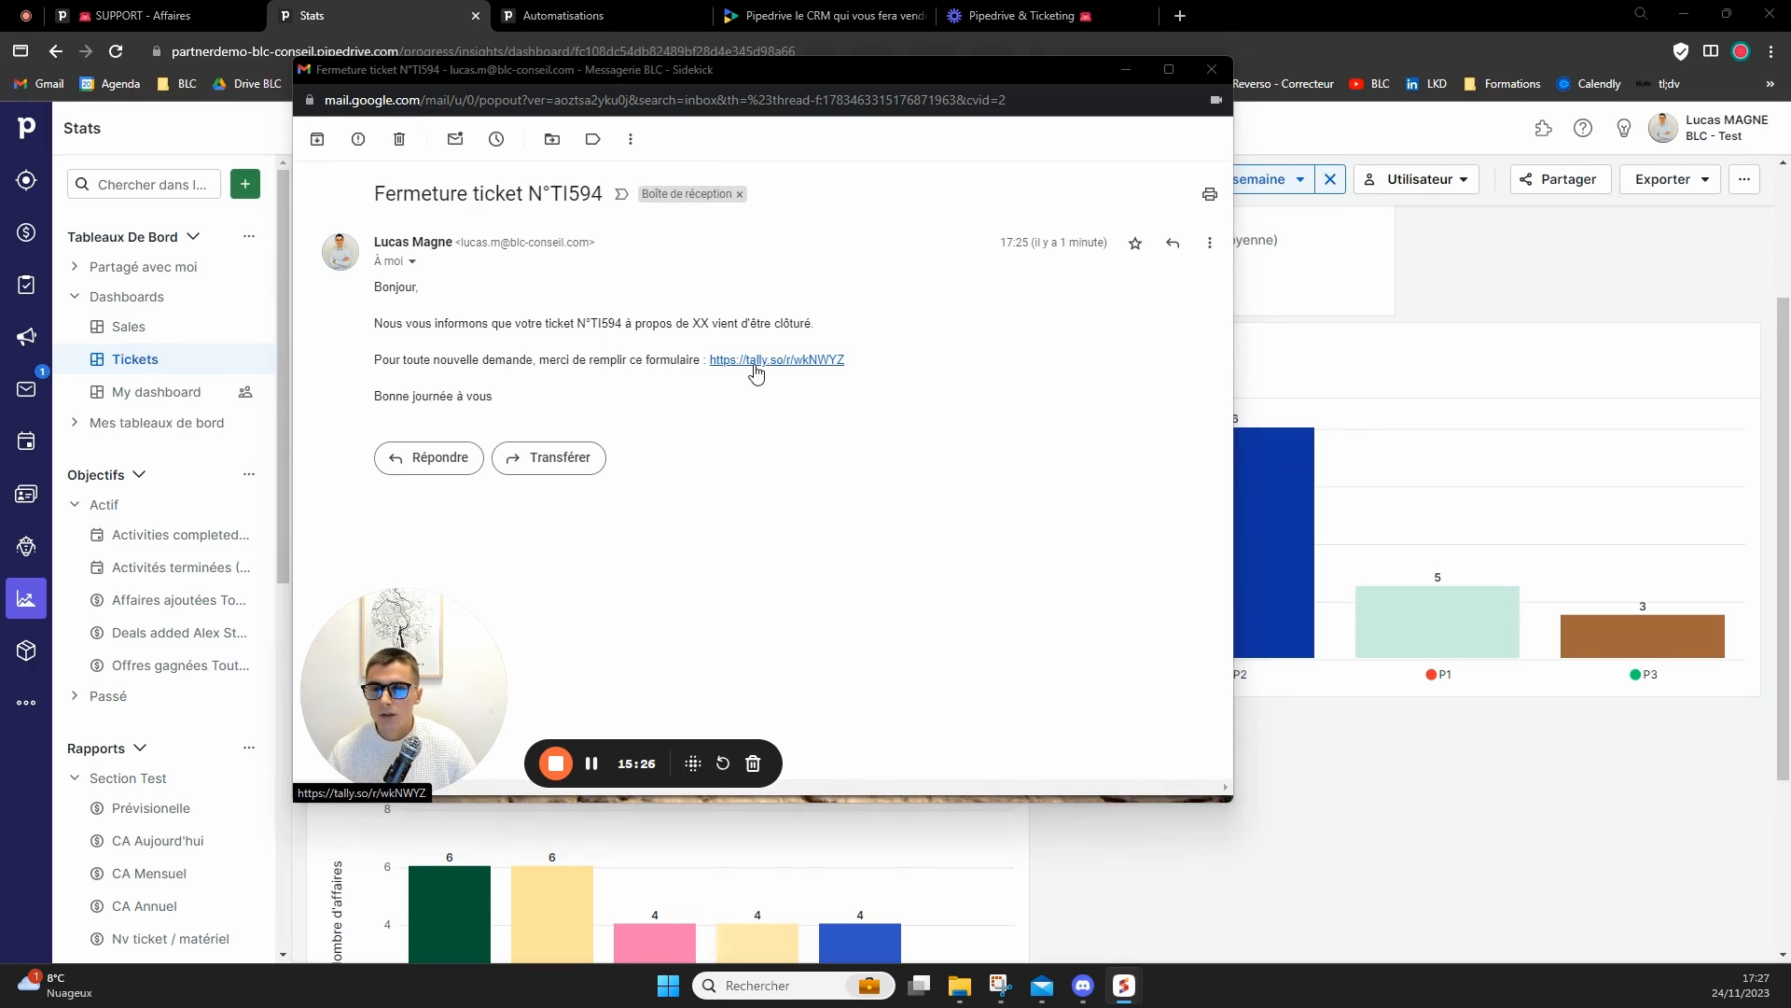
{"action": "left_click_drag", "start_coordinate": [0, 112], "coordinate": [1063, 6]}
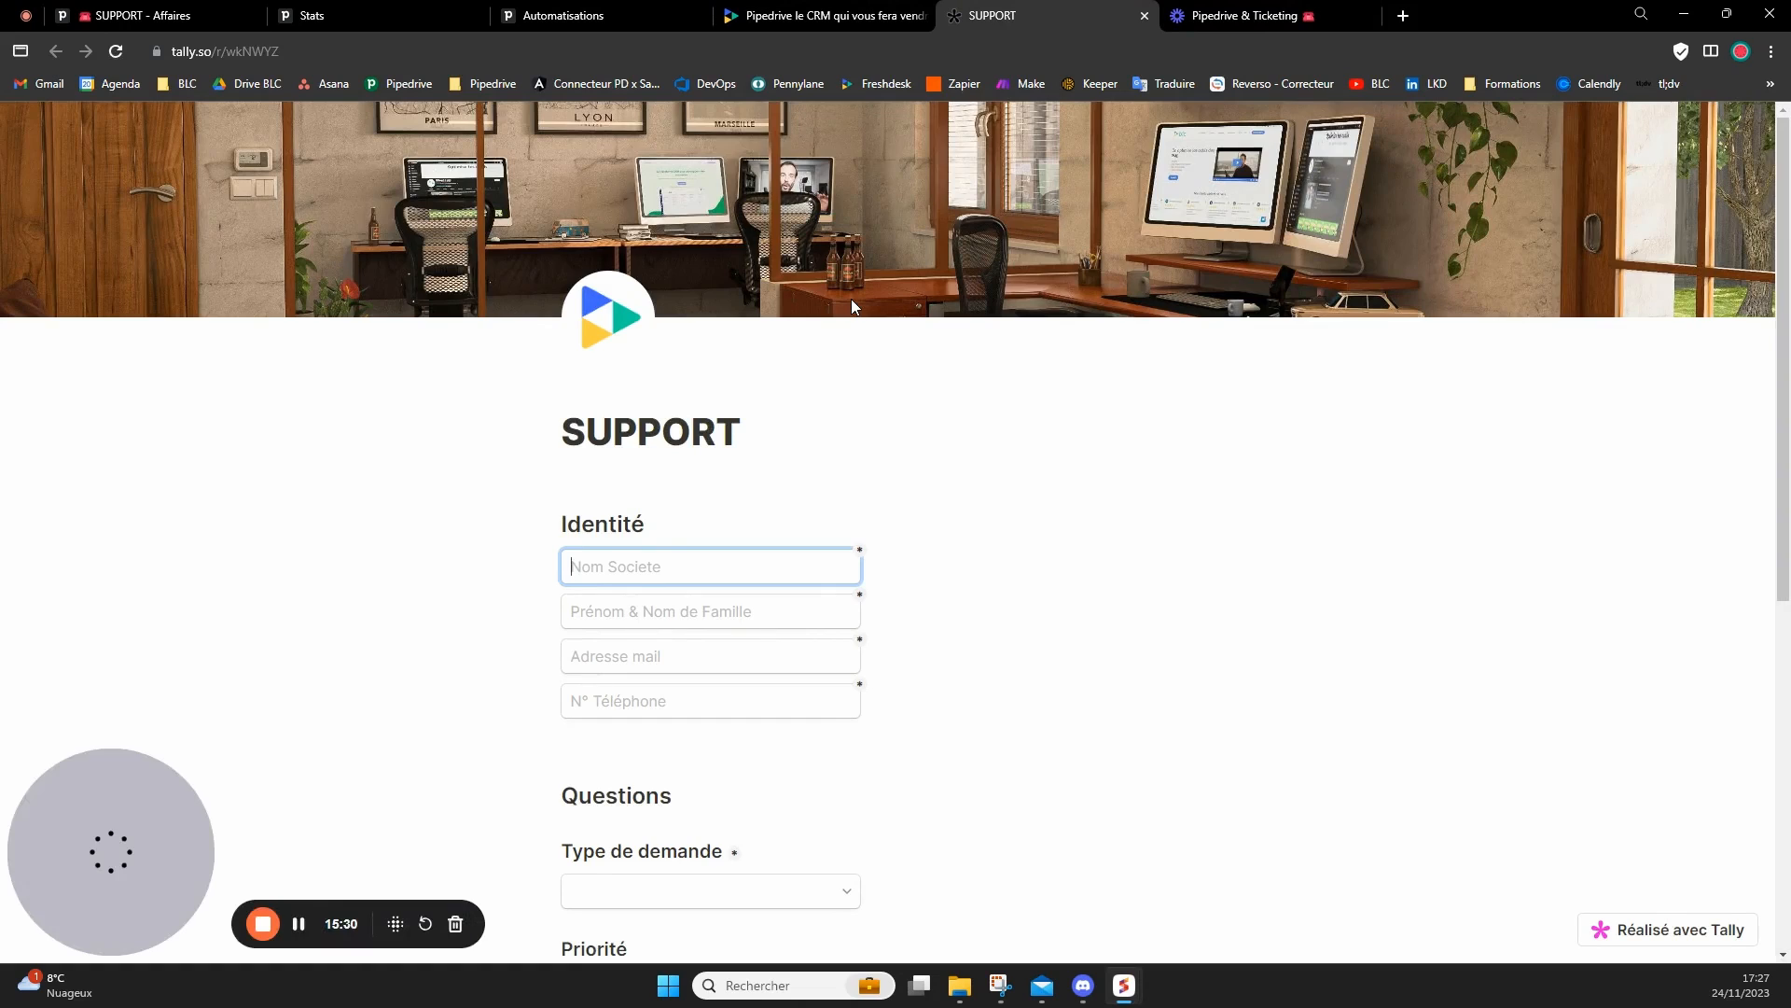
{"action": "scroll", "coordinate": [859, 303], "scroll_direction": "down", "scroll_amount": 6}
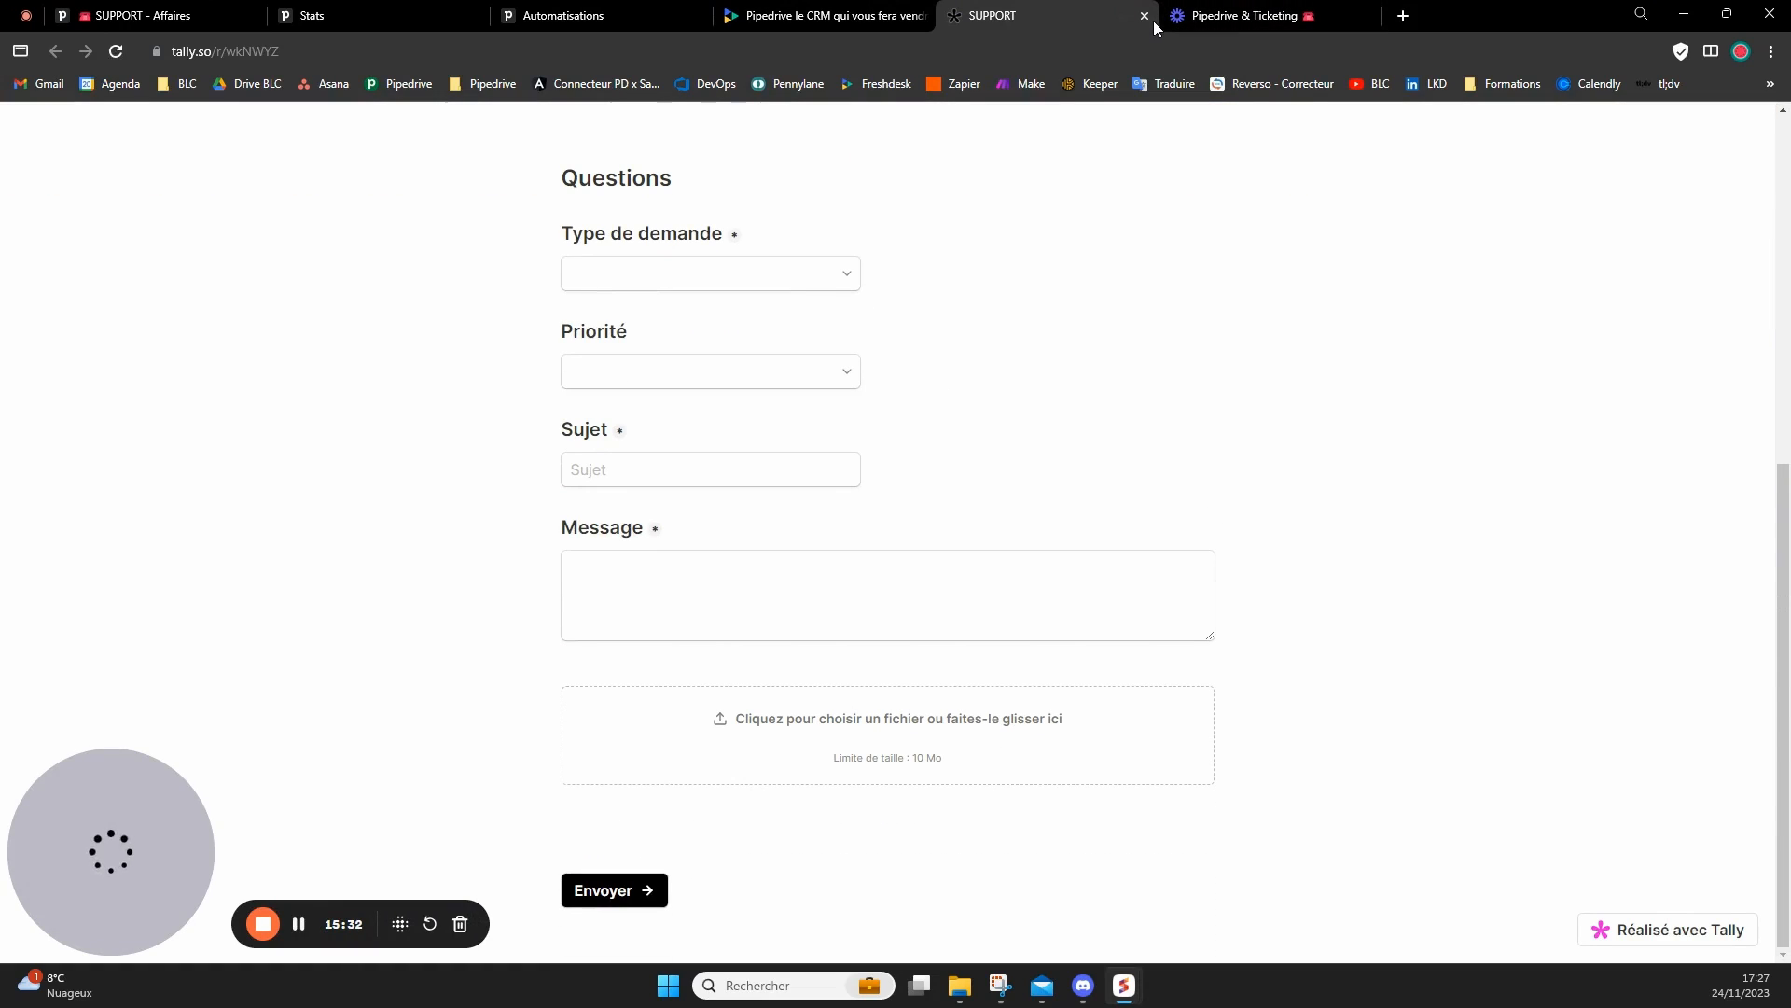
{"action": "key", "text": "ctrl+w"}
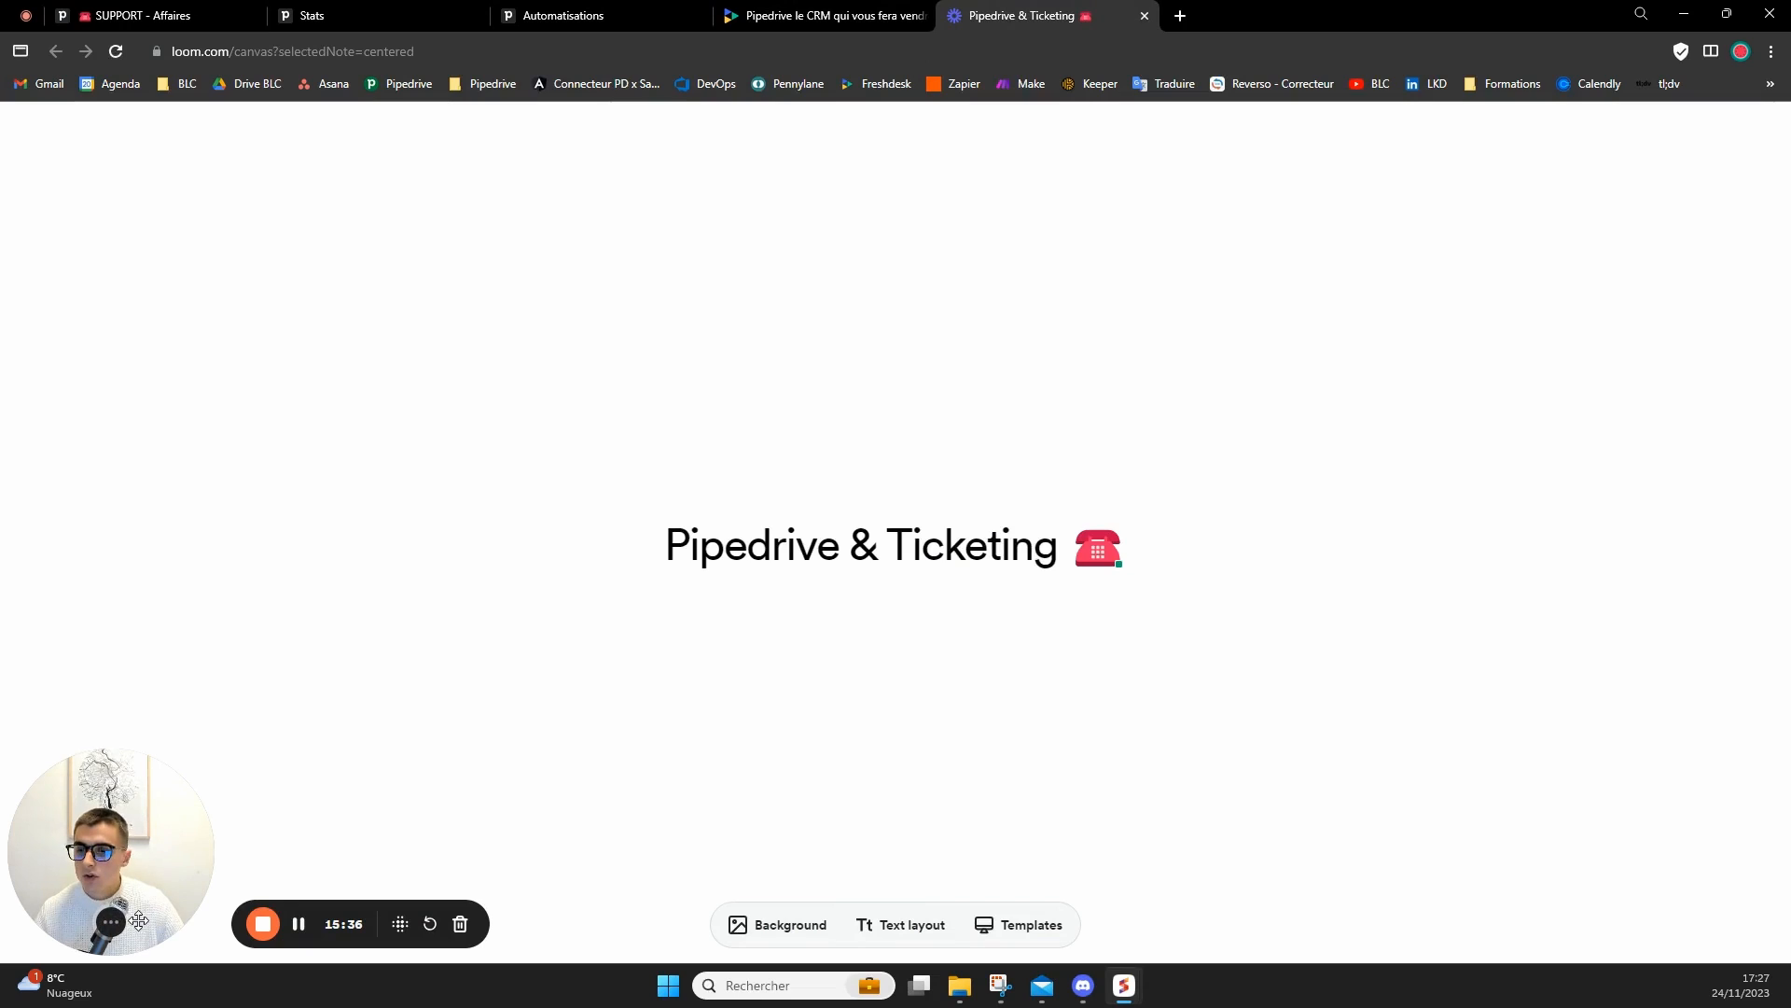
{"action": "left_click", "coordinate": [109, 923]}
{"action": "left_click", "coordinate": [131, 923]}
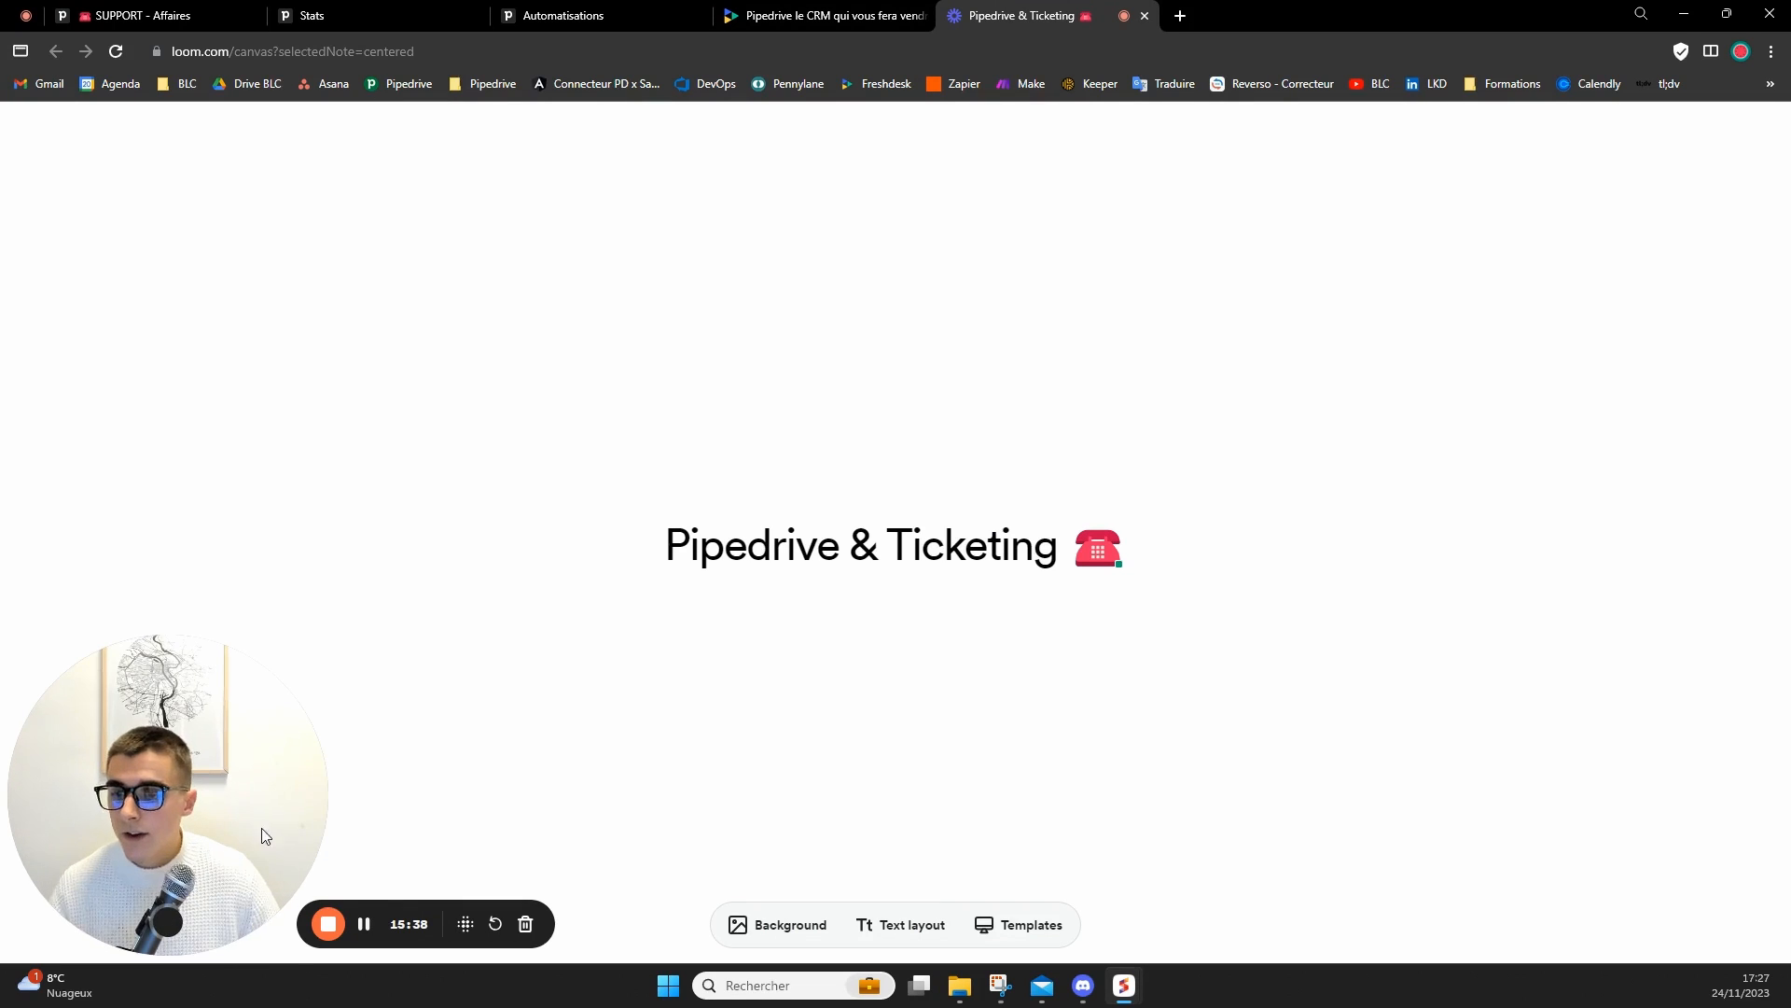